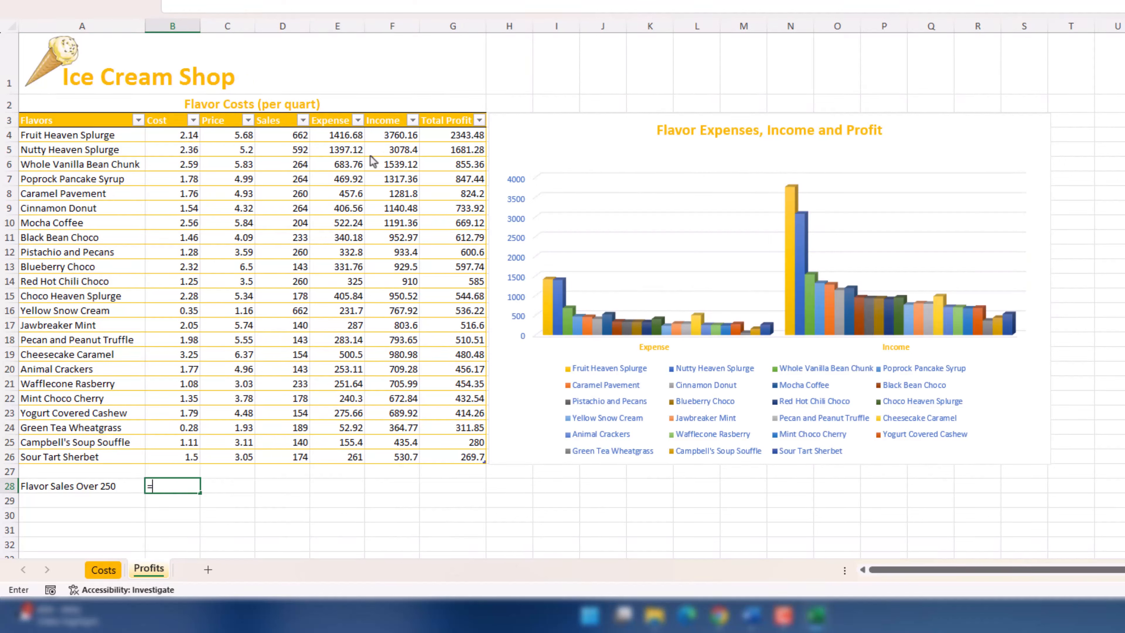
# Step: Complete cell B28 on the Profits worksheet with a COUNTIF formula counting sales in D4:D26 that are greater than 250
pyautogui.write('counti')
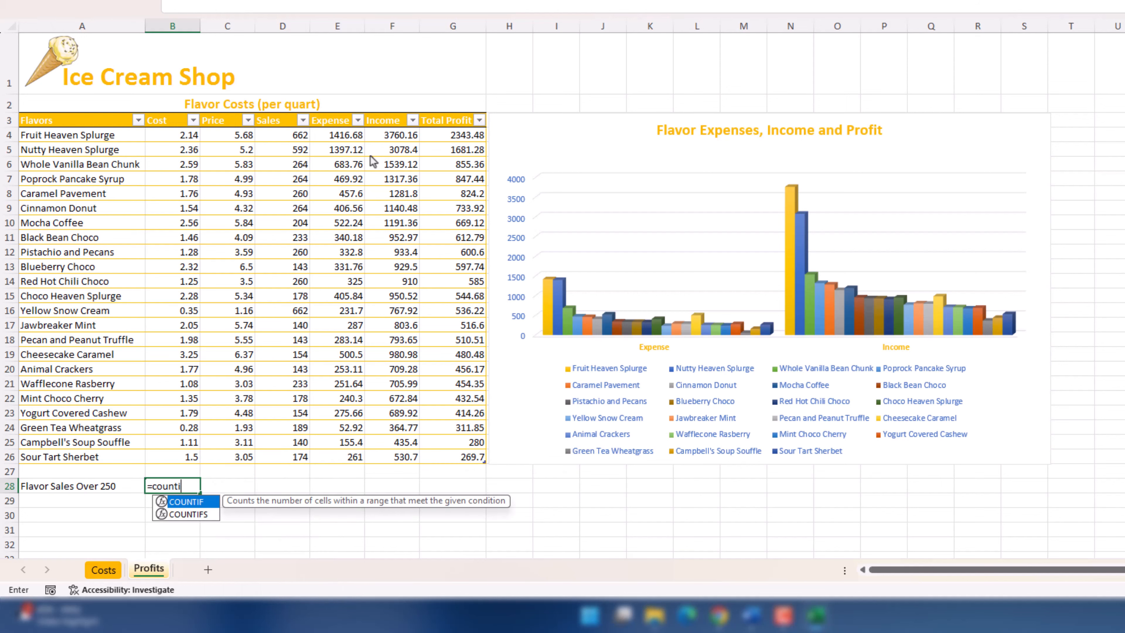
pyautogui.press('Tab')
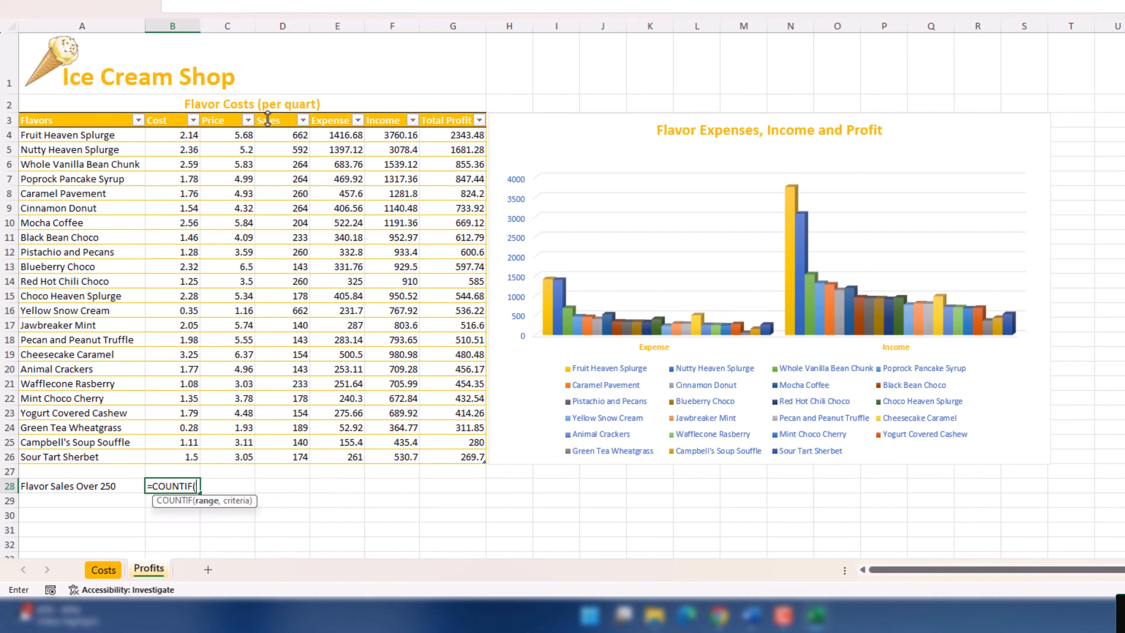
pyautogui.moveTo(296, 141); pyautogui.dragTo(286, 457)
pyautogui.write(',')
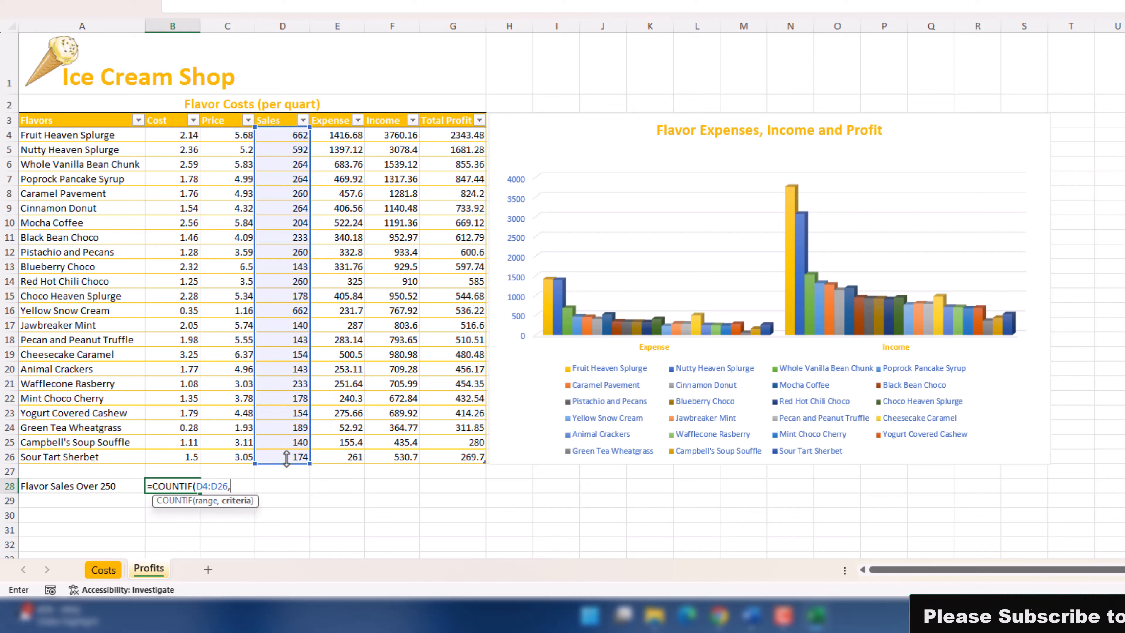
pyautogui.write('"')
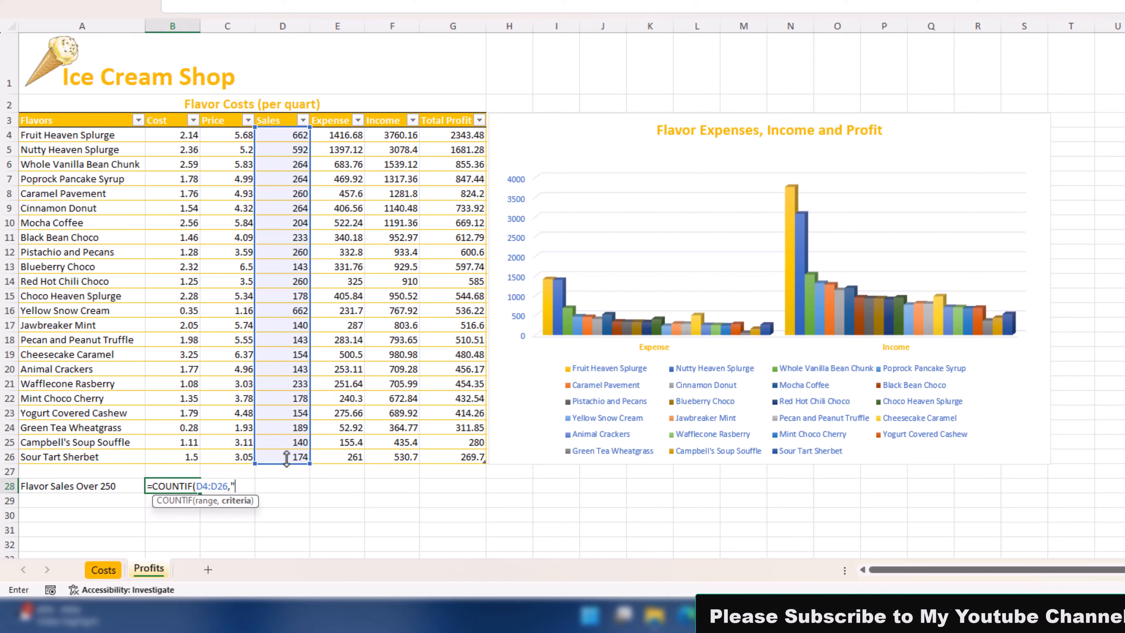
pyautogui.write('>25')
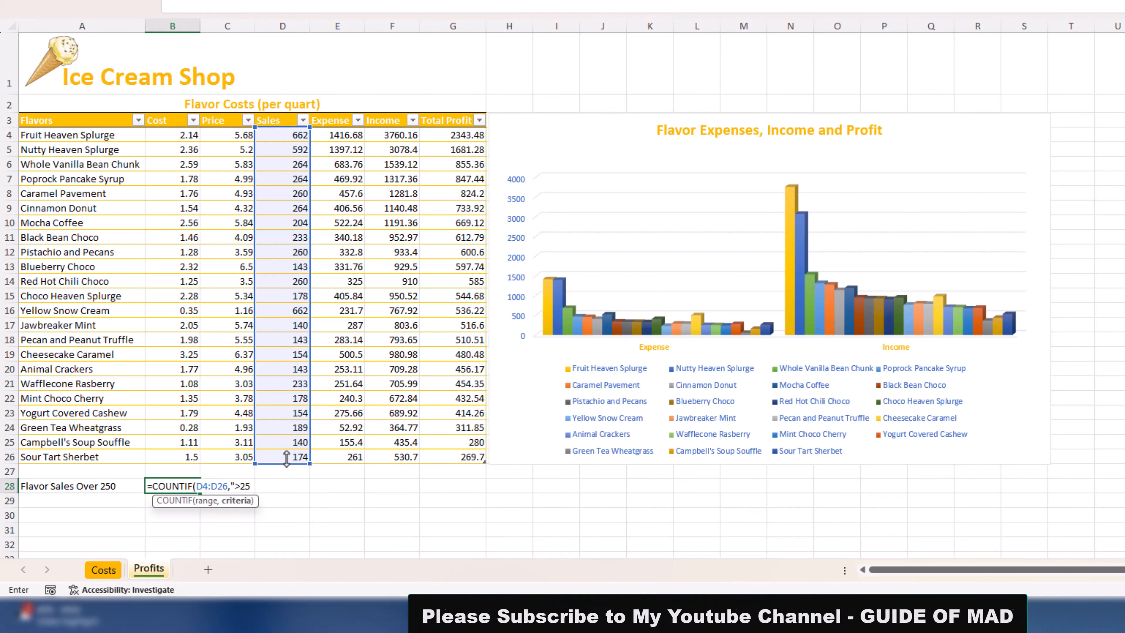
pyautogui.write('0')
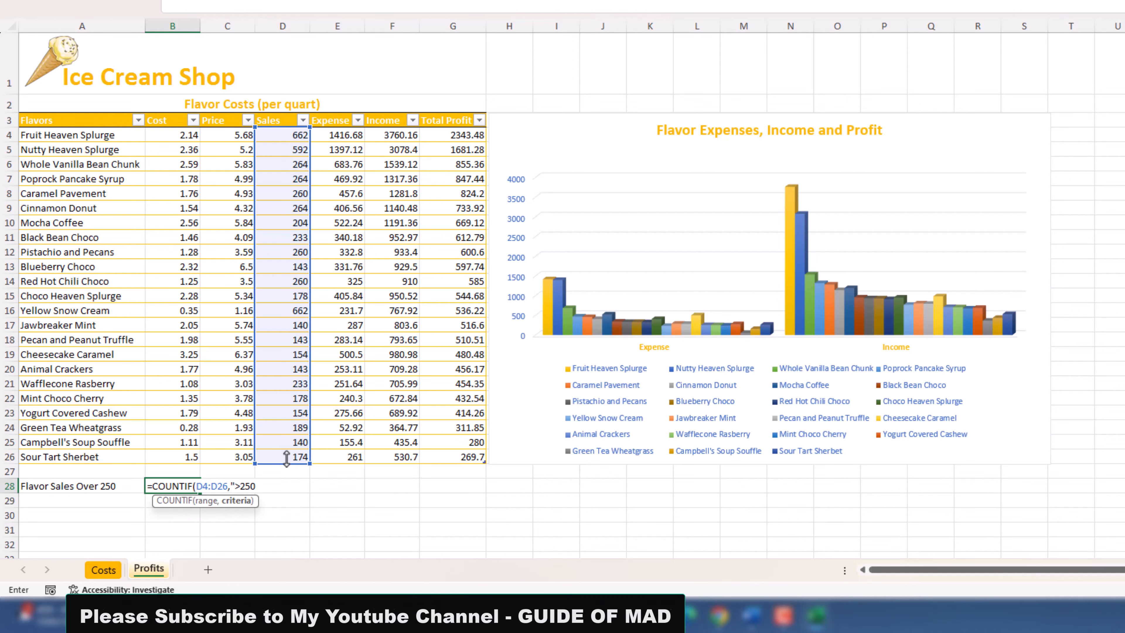
pyautogui.write('")')
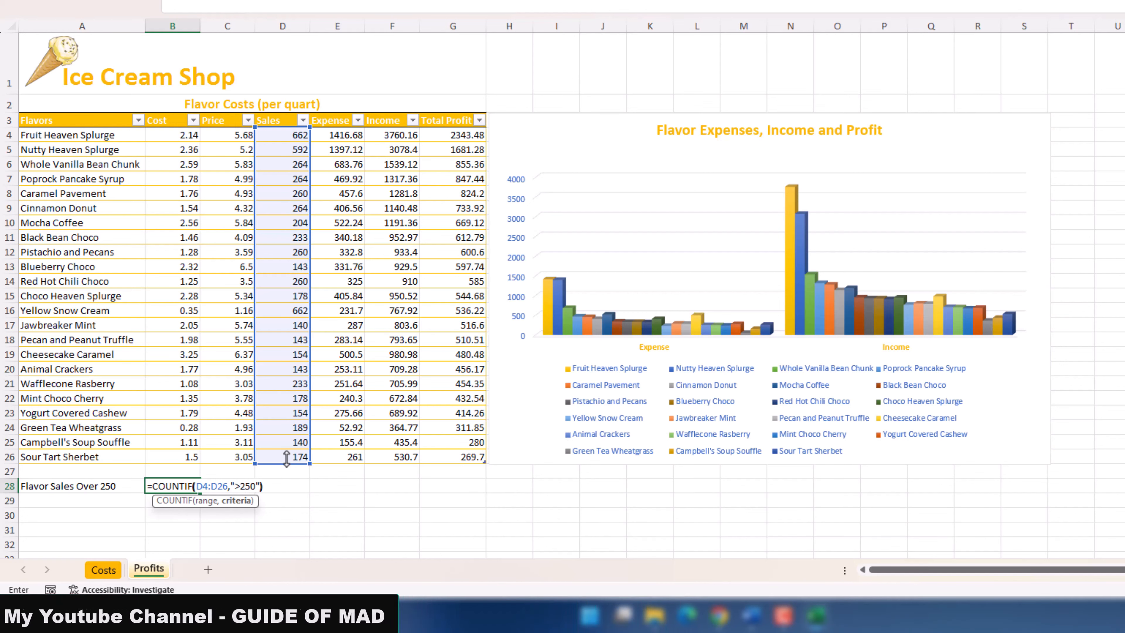
pyautogui.press('Return')
pyautogui.press('Up')
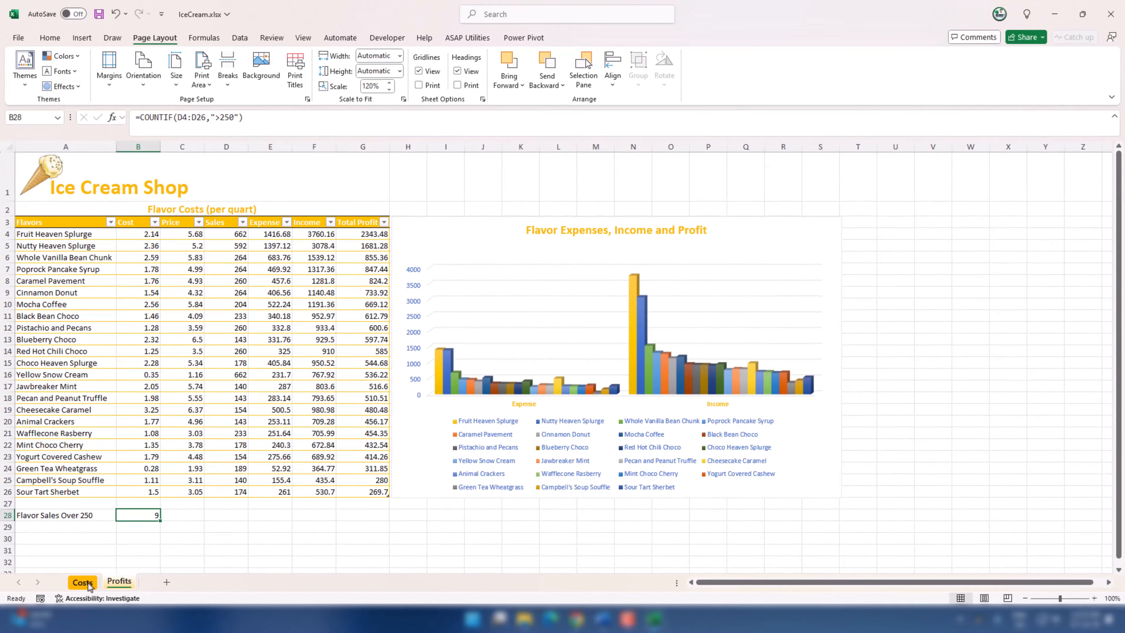
# Step: Shift the task-list picture on the Costs worksheet upward to read tasks 4 and 5
pyautogui.click(87, 582)
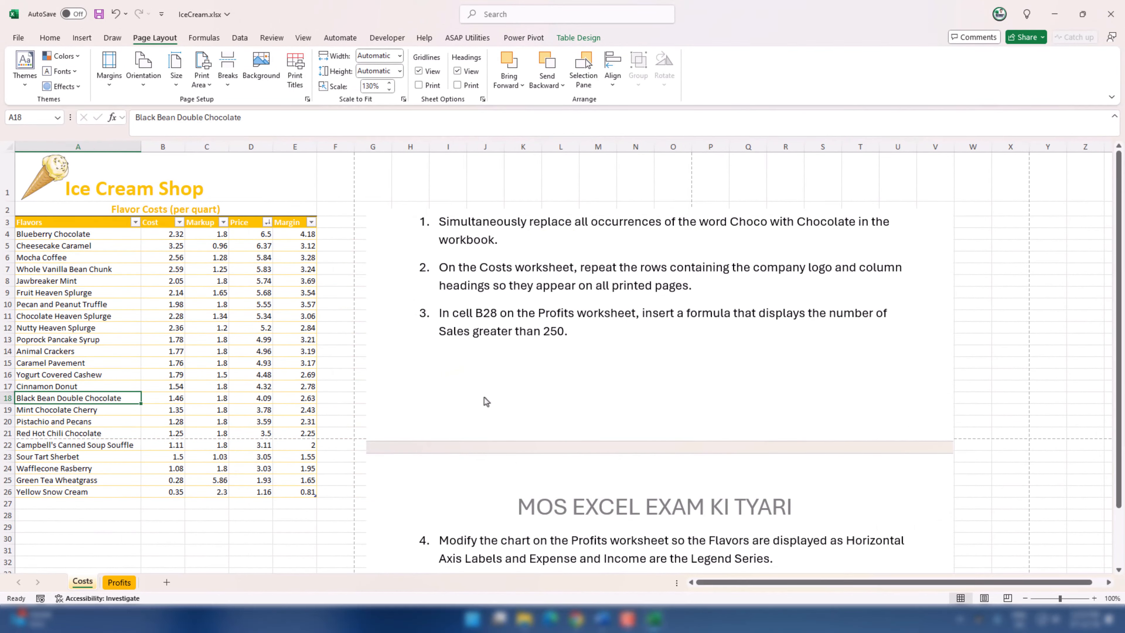
pyautogui.moveTo(490, 402); pyautogui.dragTo(482, 345)
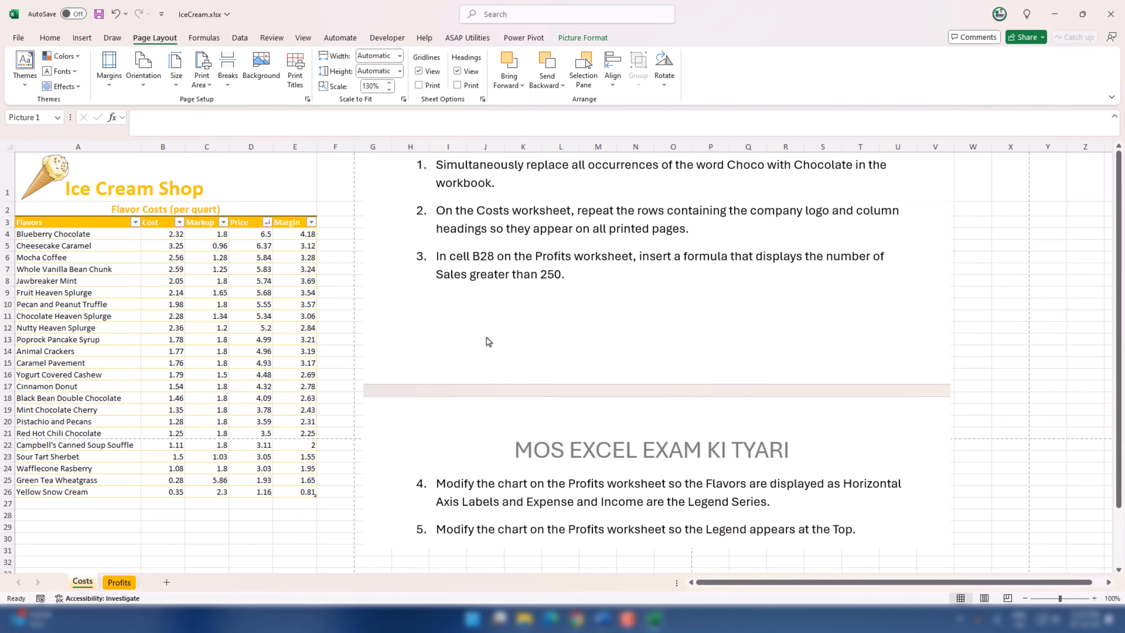
pyautogui.click(202, 400)
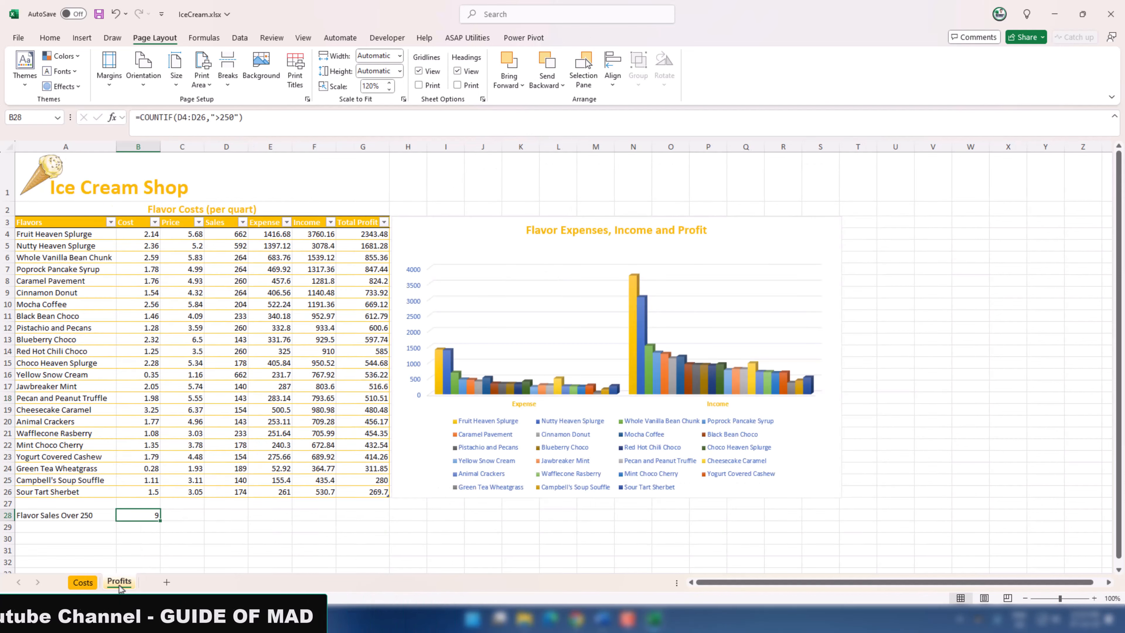
# Step: Switch the Profits chart's rows and columns in its data source so Flavors become horizontal axis labels and Expense and Income become legend series
pyautogui.click(470, 237)
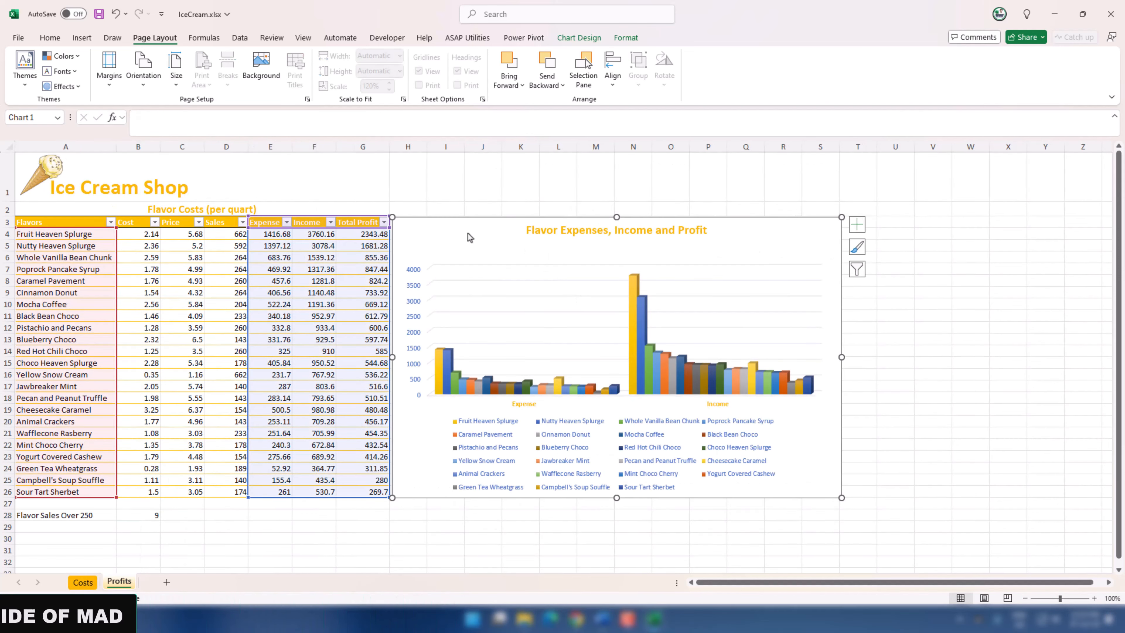
pyautogui.click(520, 527)
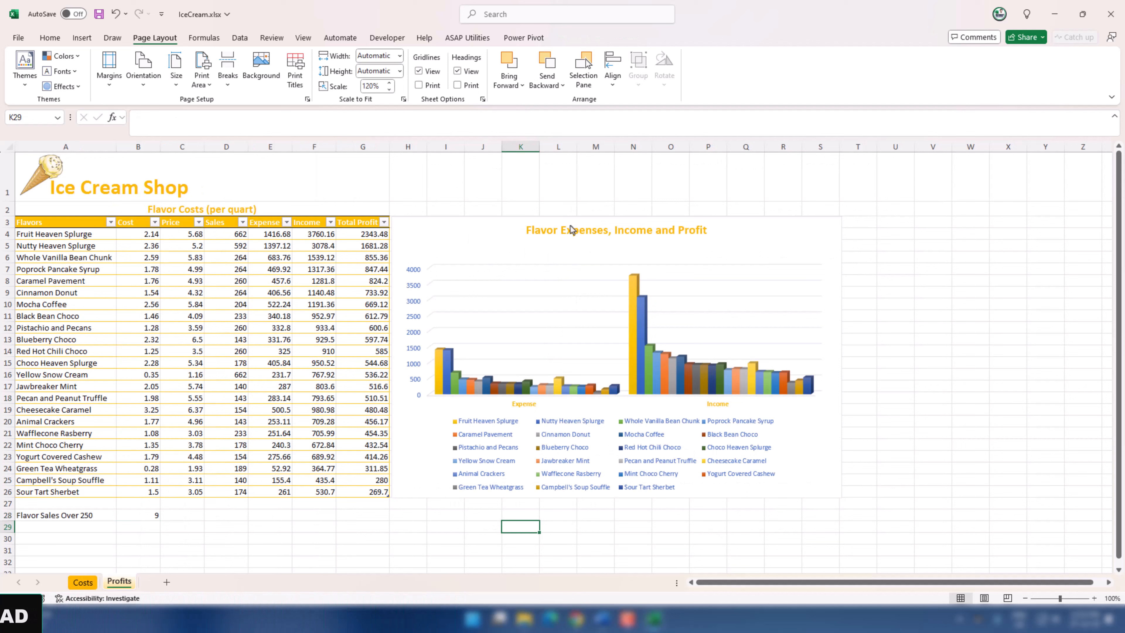
pyautogui.click(490, 237)
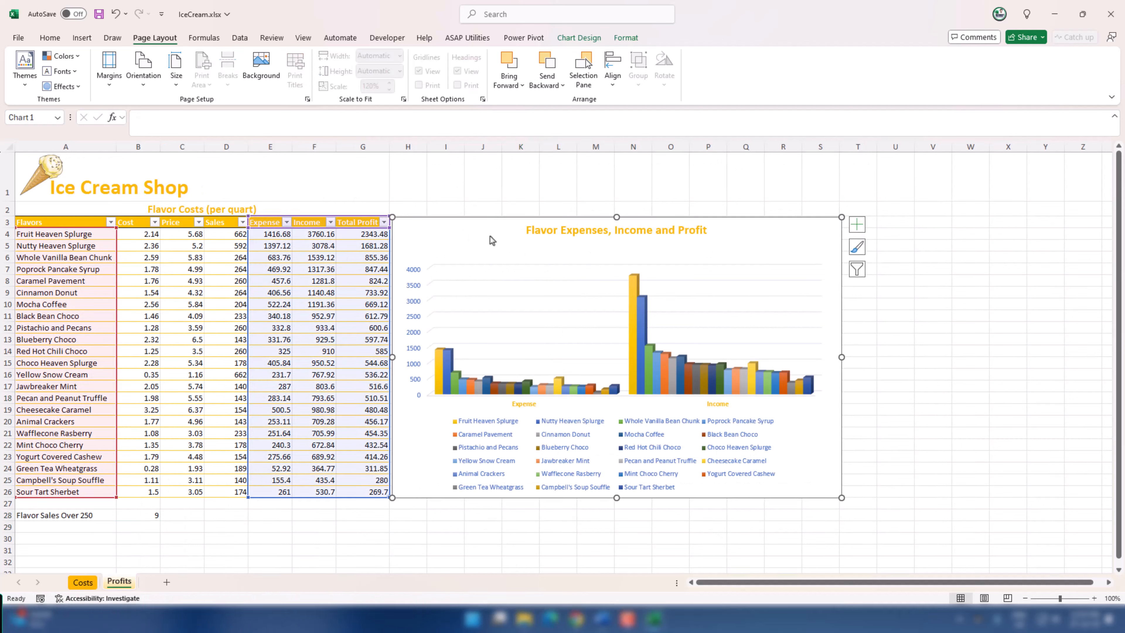
pyautogui.click(579, 38)
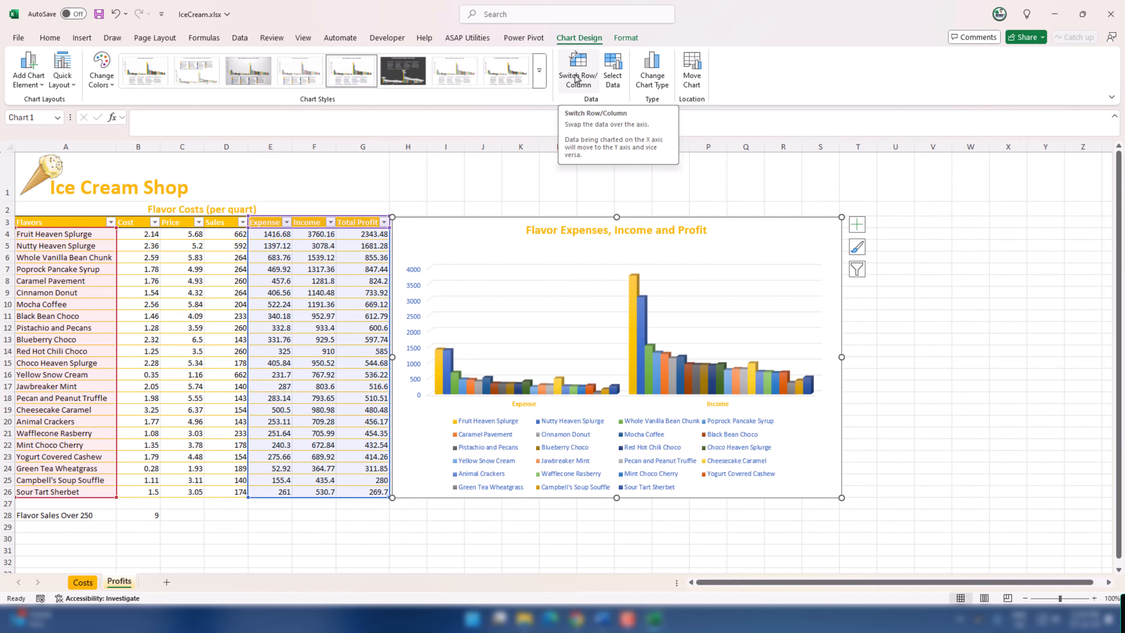
pyautogui.click(612, 69)
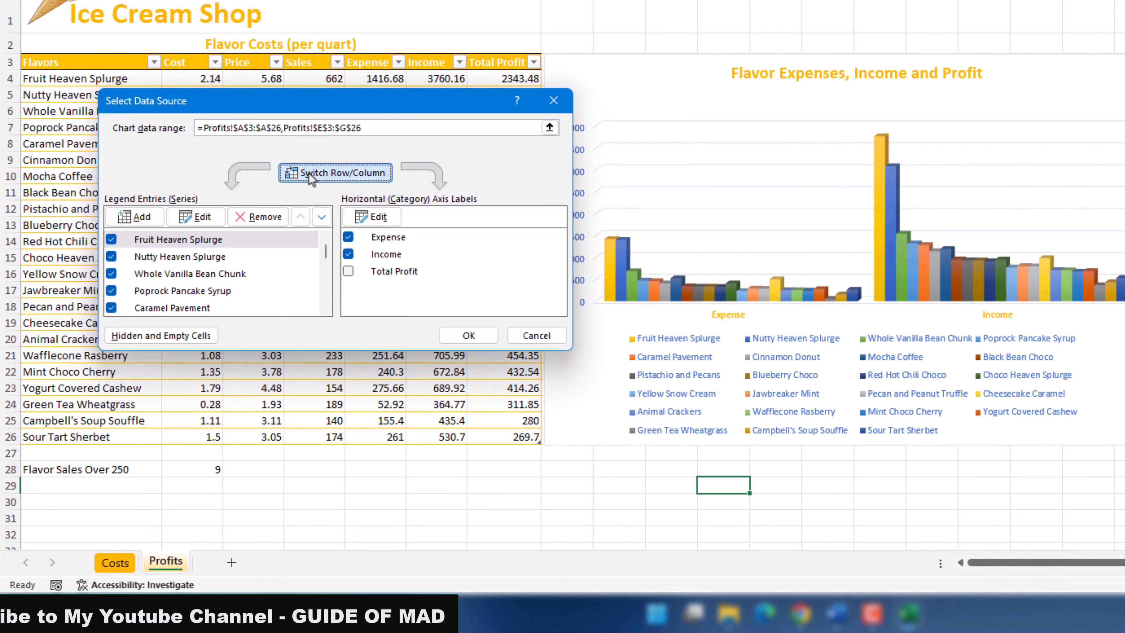
pyautogui.click(309, 174)
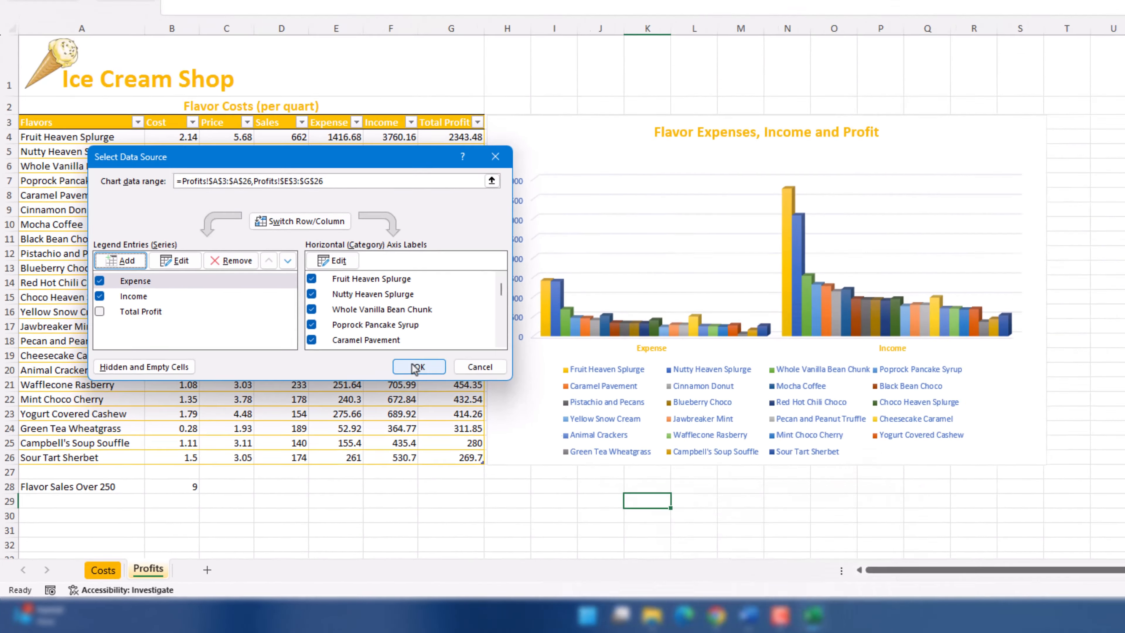
pyautogui.click(468, 335)
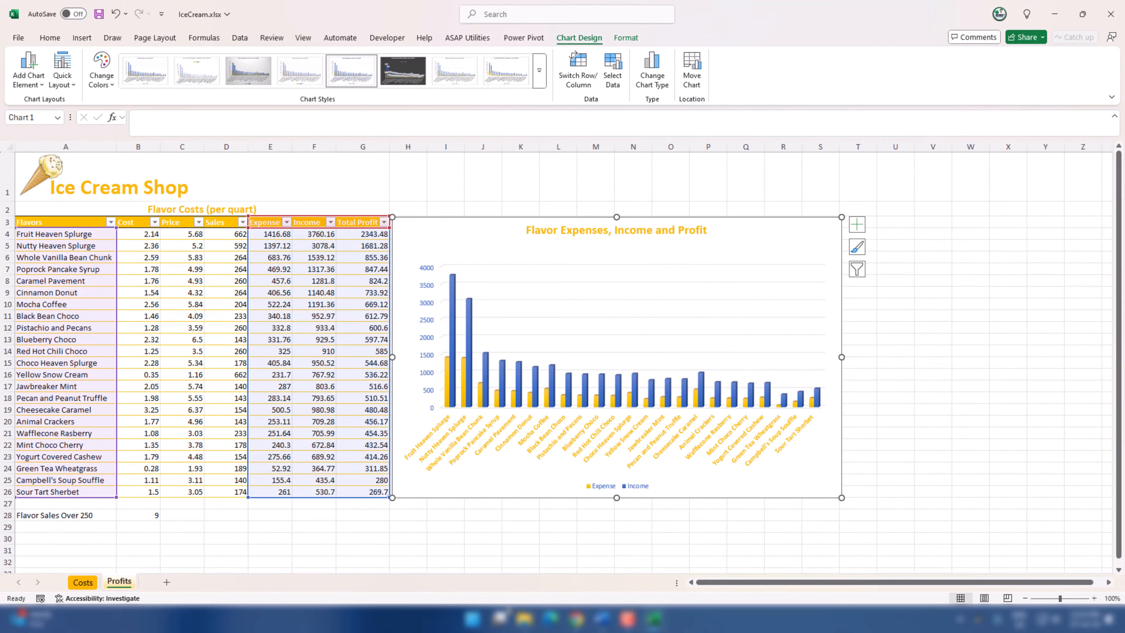
# Step: Try including the Total Profit series in the Profits chart's data source, and discard the change
pyautogui.click(82, 582)
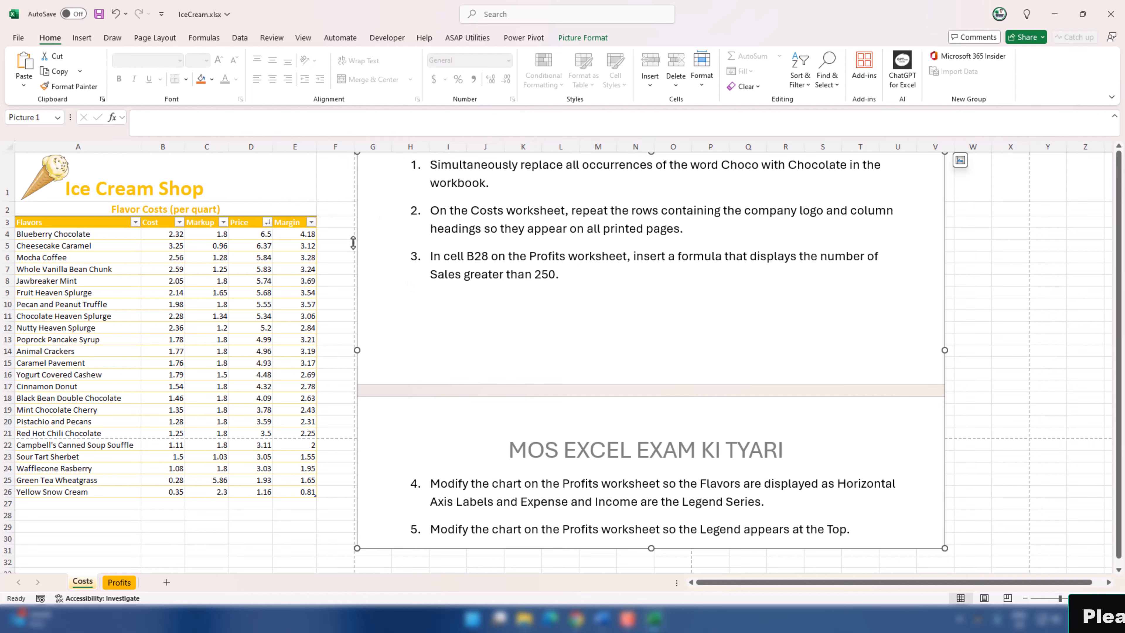
pyautogui.click(119, 582)
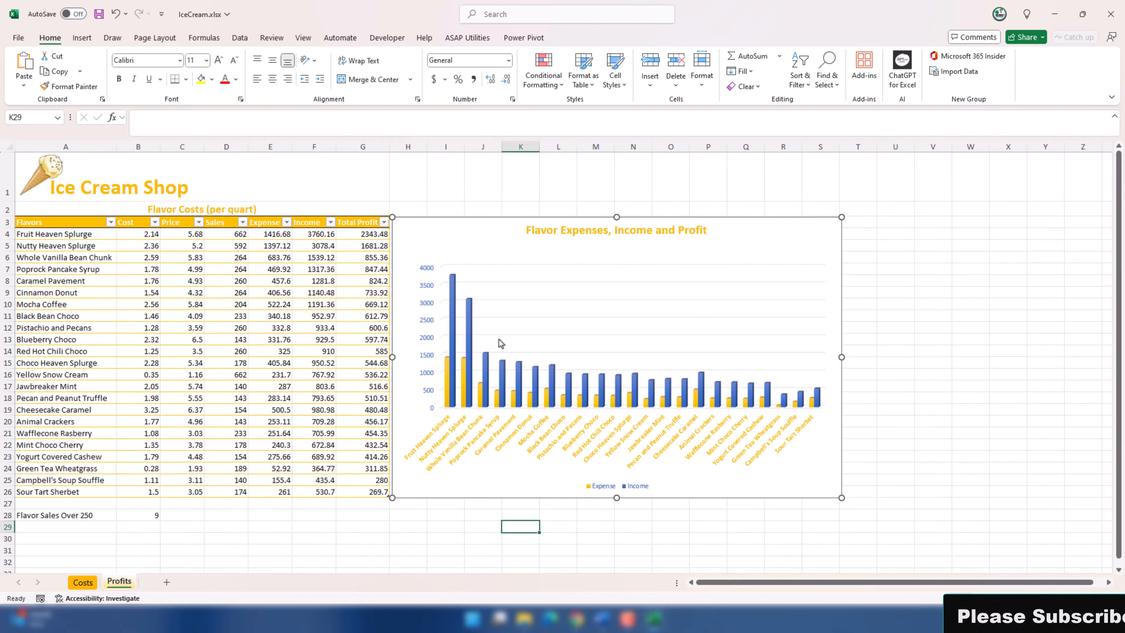
pyautogui.click(609, 246)
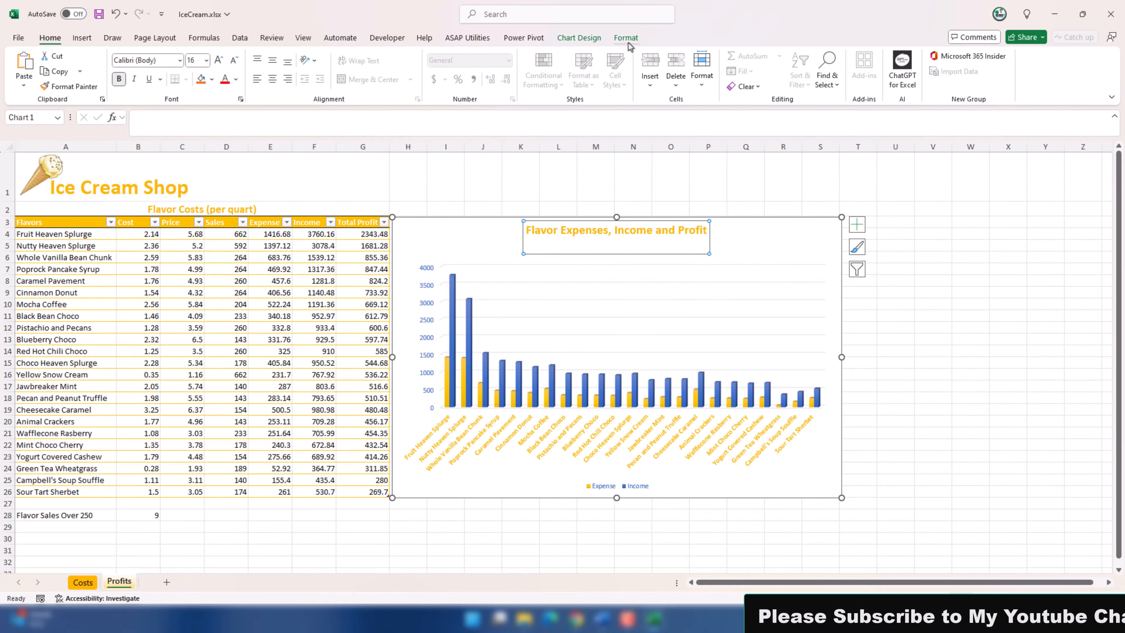
pyautogui.click(761, 230)
pyautogui.click(583, 39)
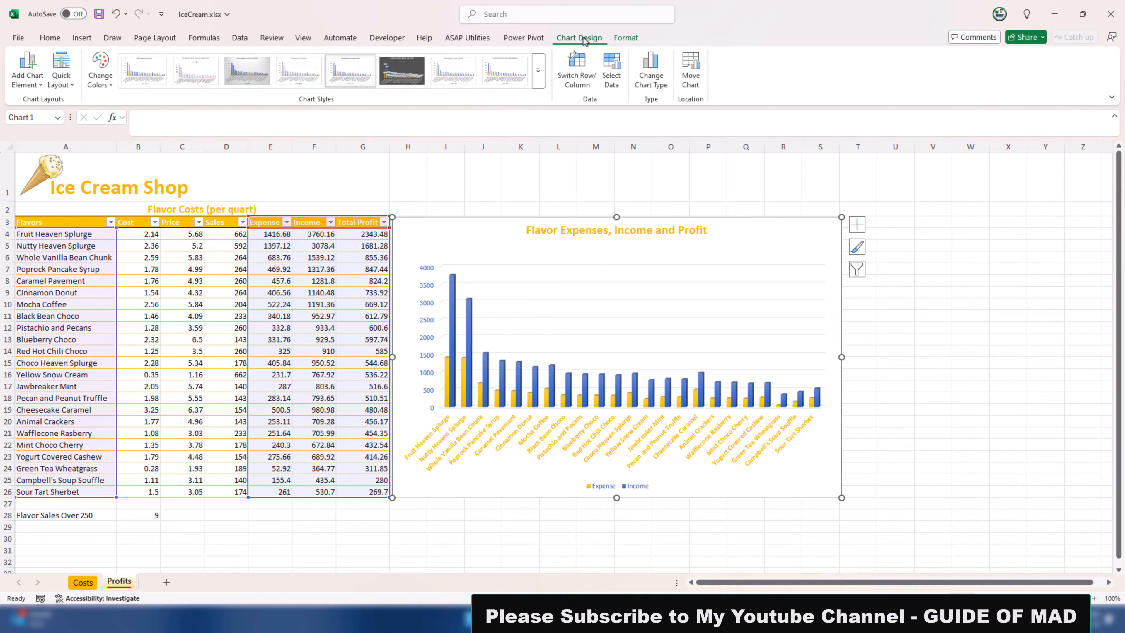
pyautogui.click(611, 79)
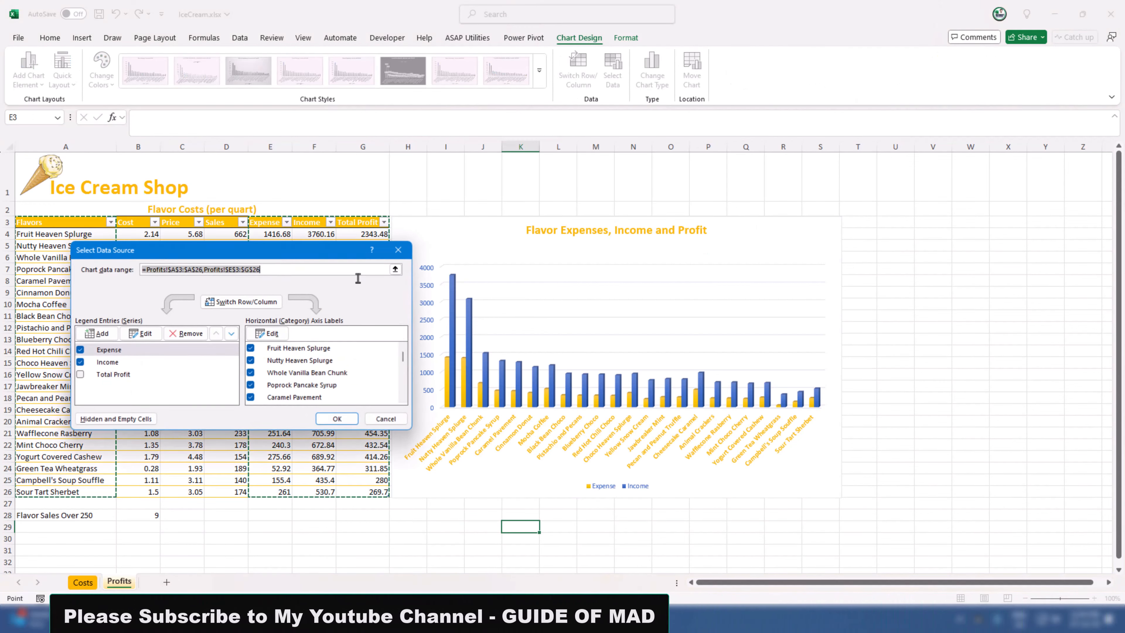
pyautogui.click(80, 375)
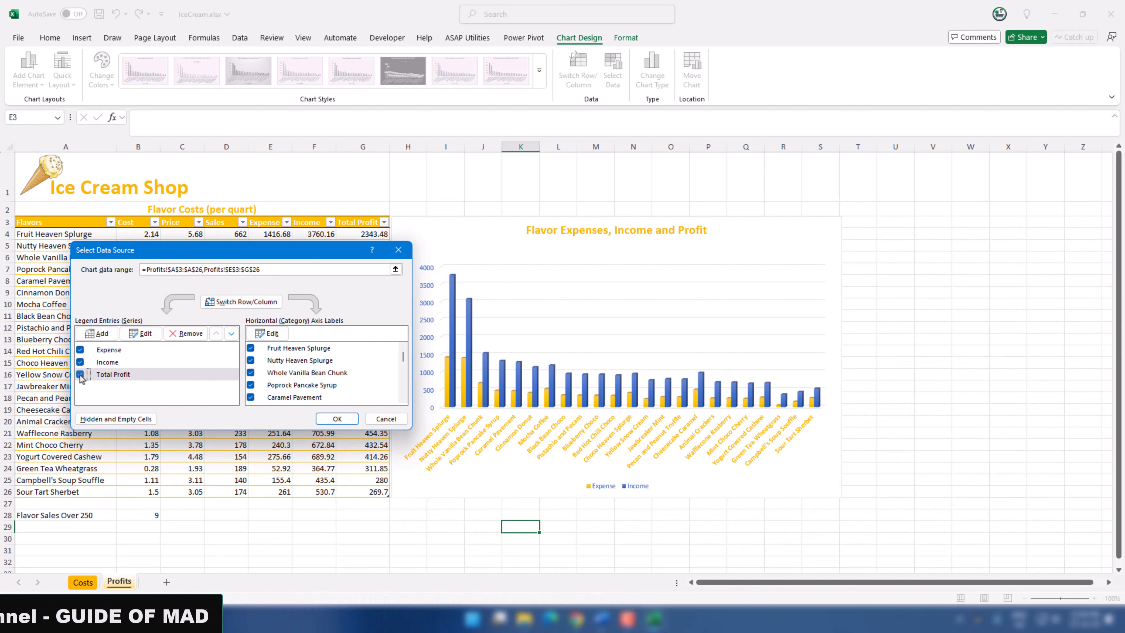
pyautogui.click(81, 375)
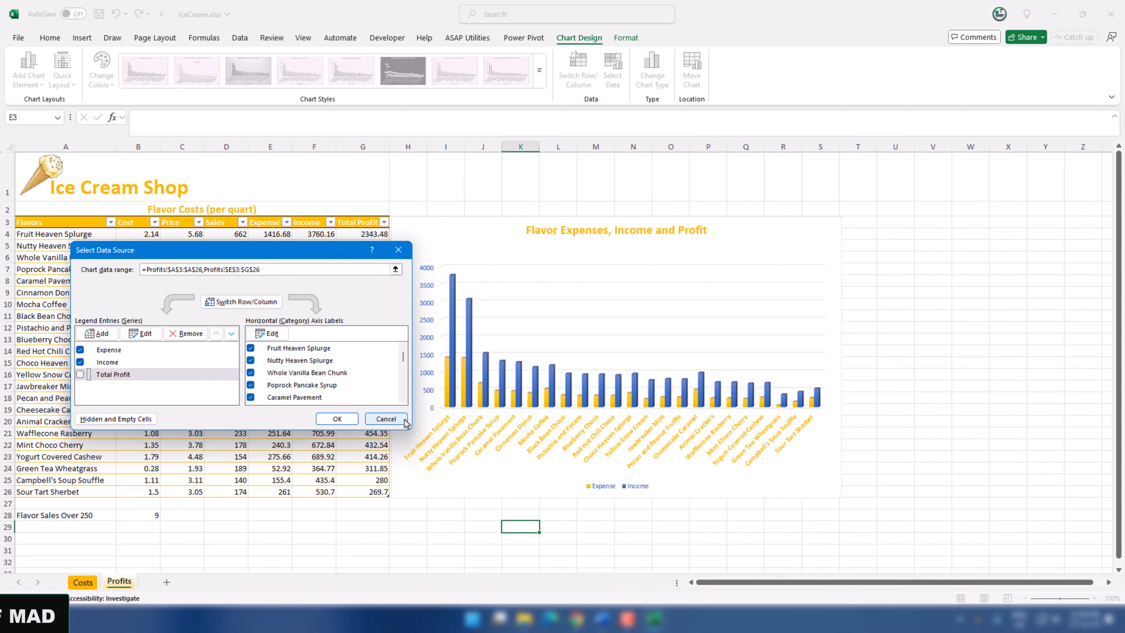
pyautogui.click(385, 418)
pyautogui.click(423, 526)
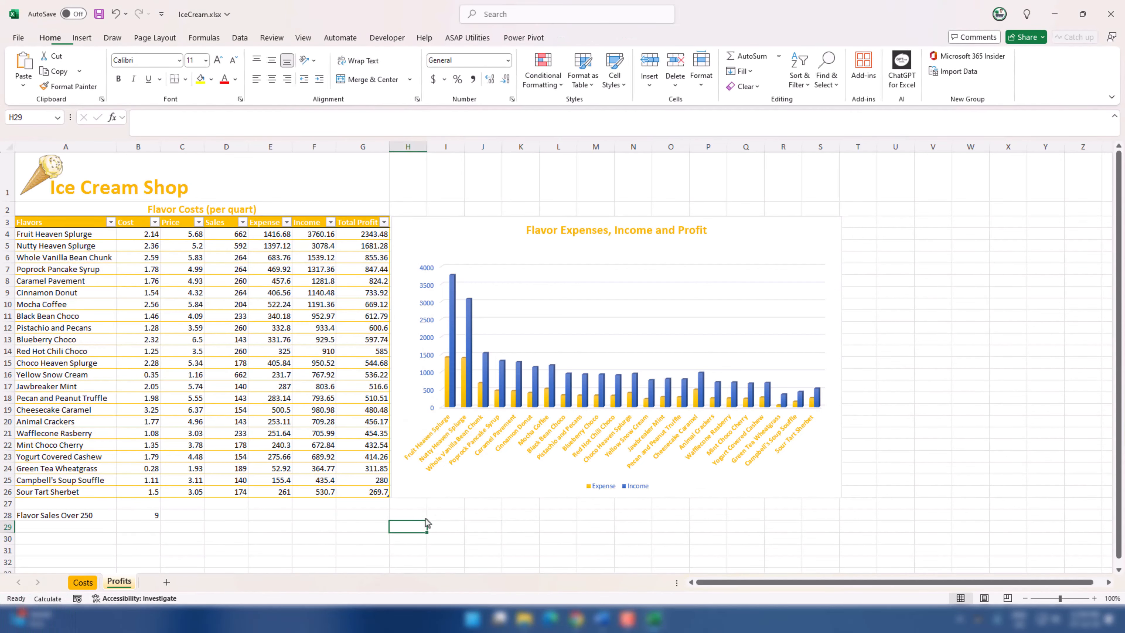
# Step: Position the legend of the Profits worksheet's chart at the top
pyautogui.click(89, 583)
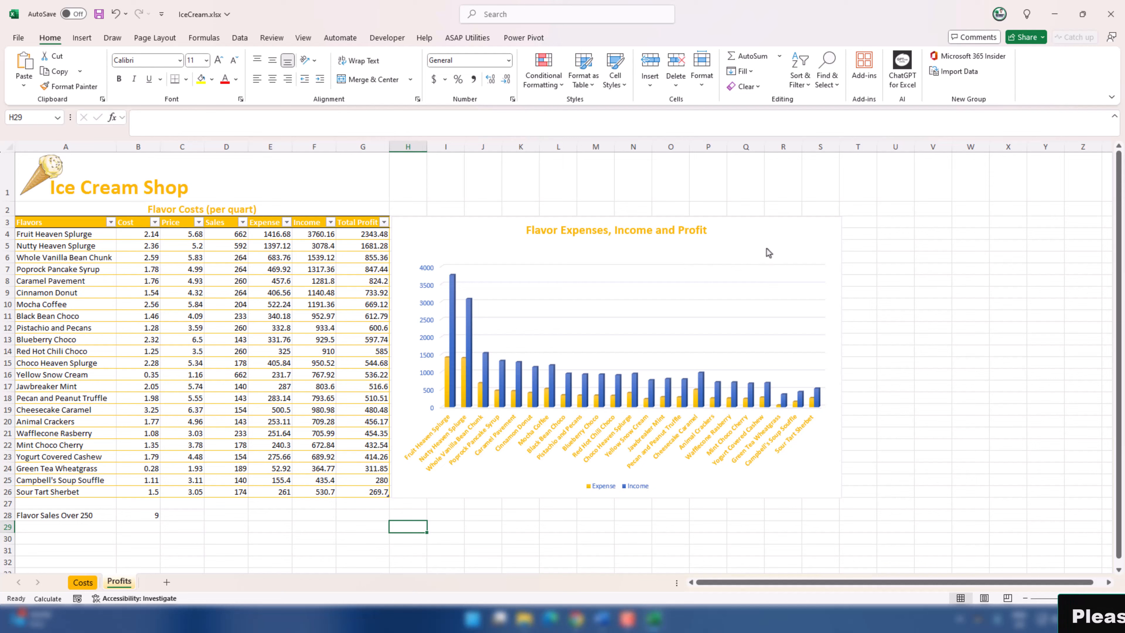
pyautogui.click(768, 243)
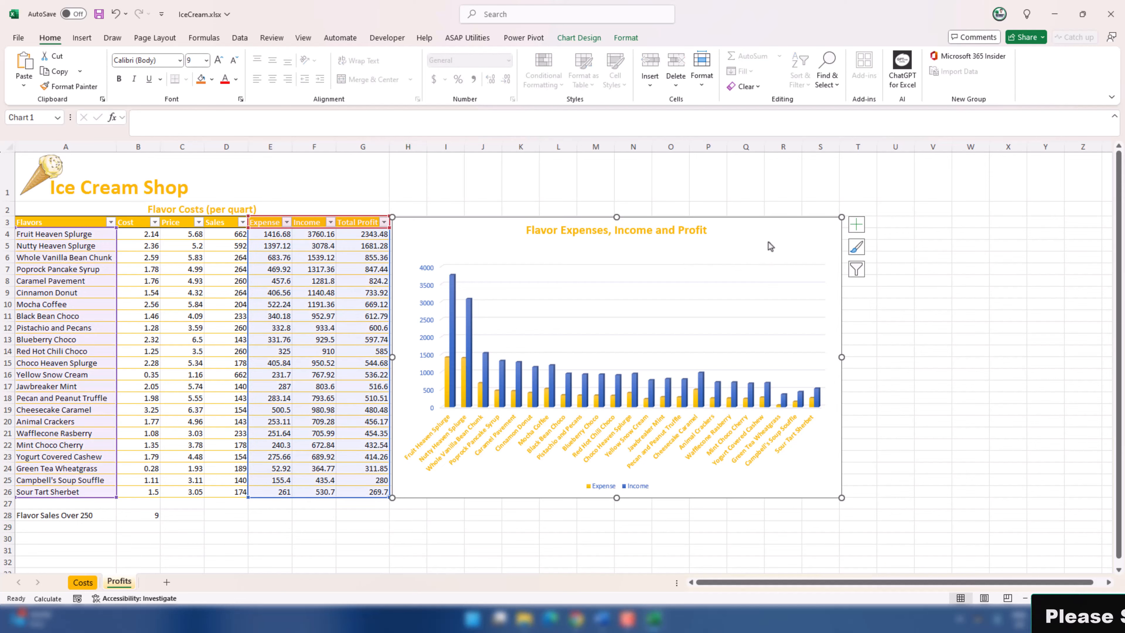
pyautogui.click(578, 38)
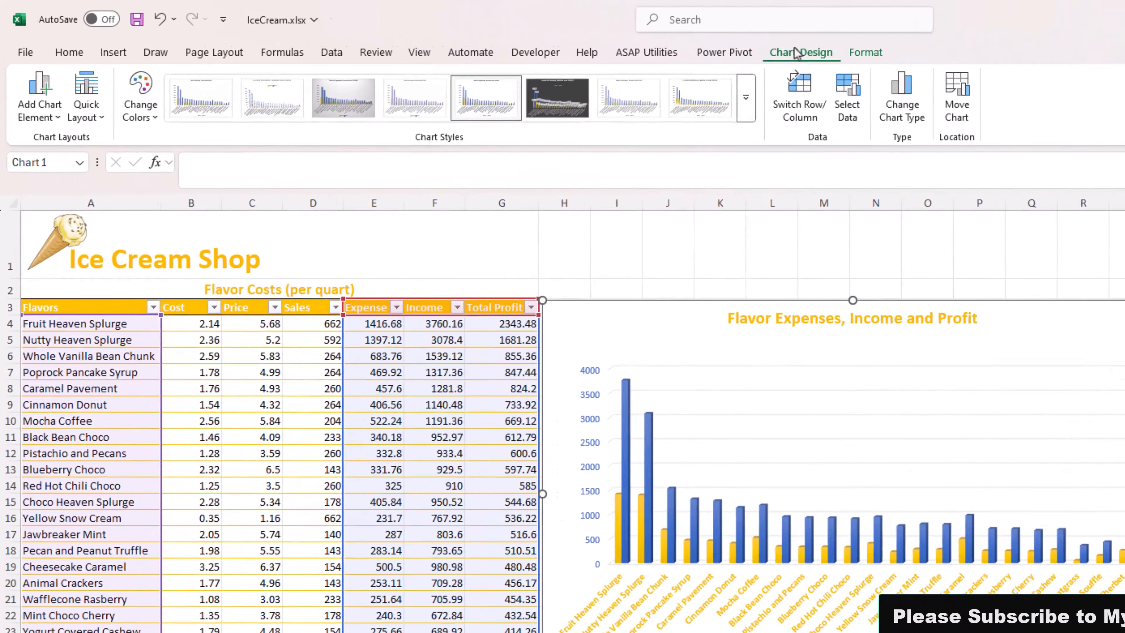
pyautogui.click(73, 178)
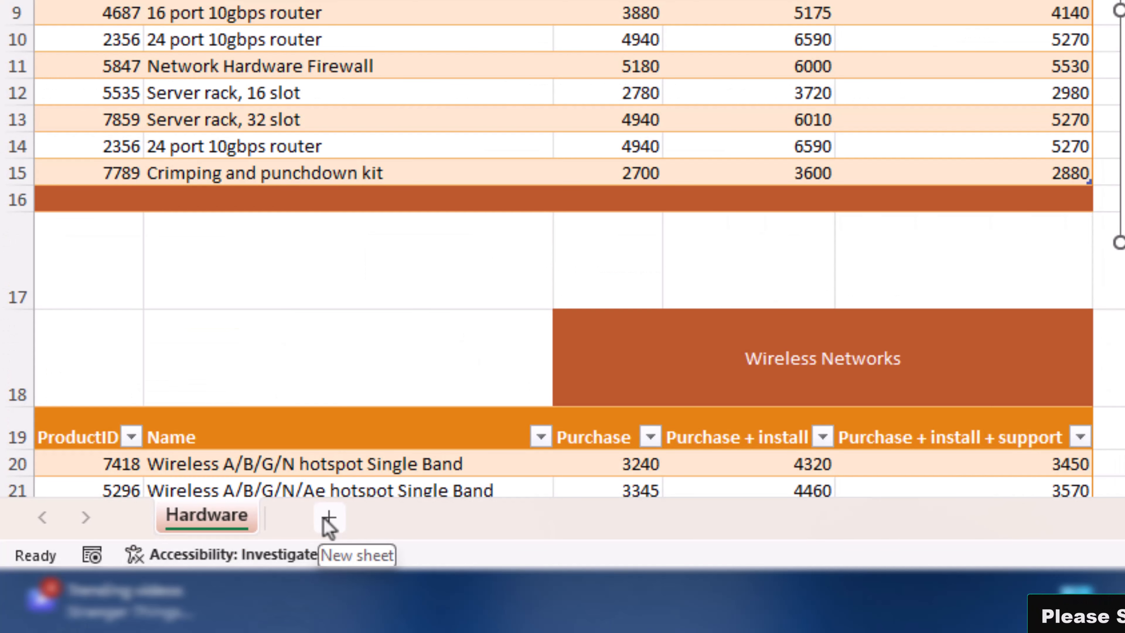
# Step: Add a new worksheet named Customers to the NetworkHardware workbook and return to the Hardware worksheet
pyautogui.click(325, 519)
pyautogui.doubleClick(305, 516)
pyautogui.write('Customers')
pyautogui.press('Return')
pyautogui.click(207, 516)
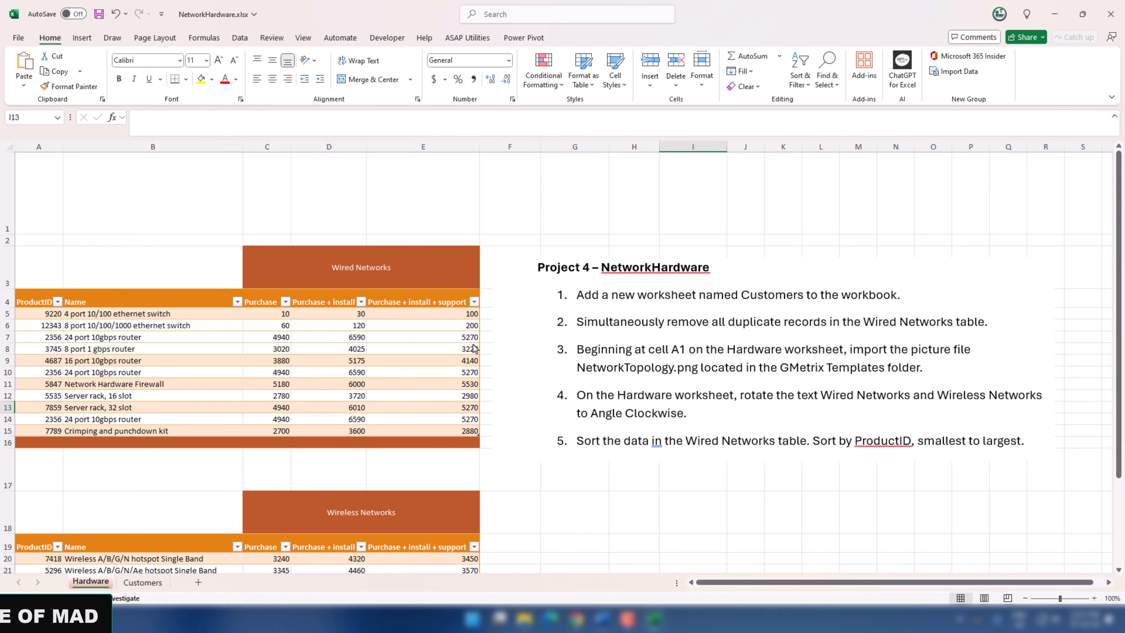
# Step: Remove all duplicate records from the Wired Networks table on the Hardware worksheet
pyautogui.click(302, 353)
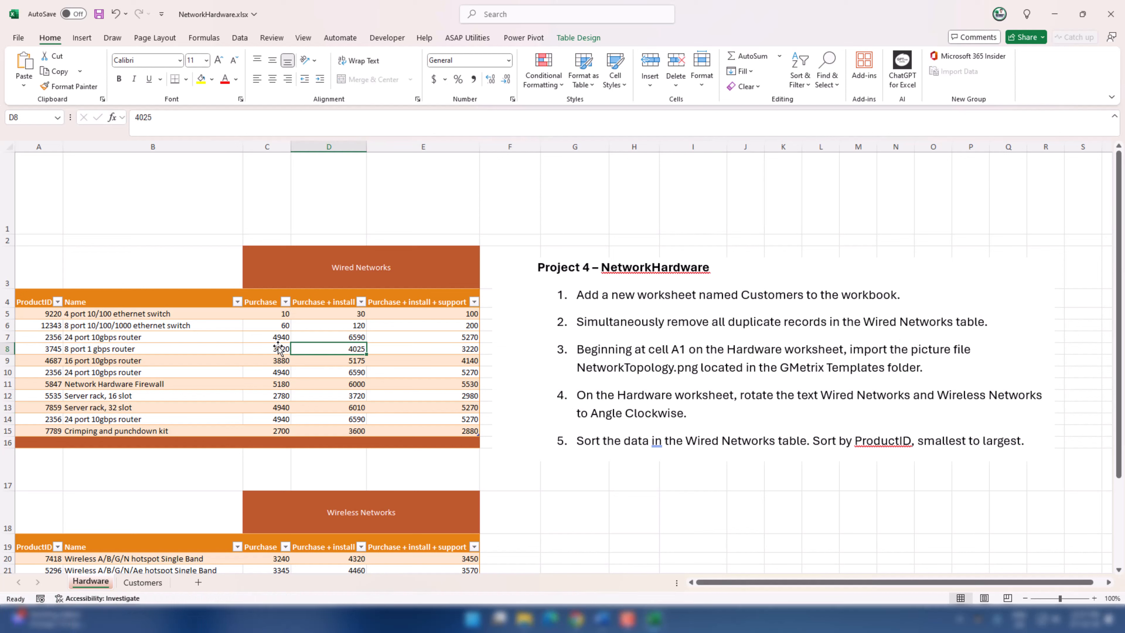
pyautogui.click(582, 39)
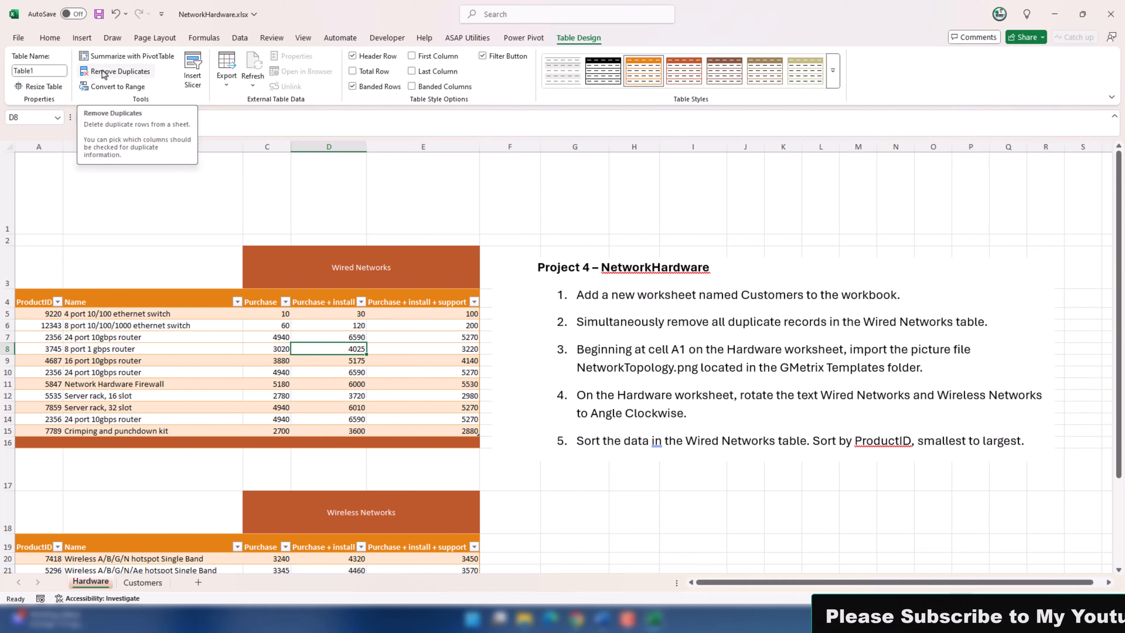
pyautogui.click(240, 37)
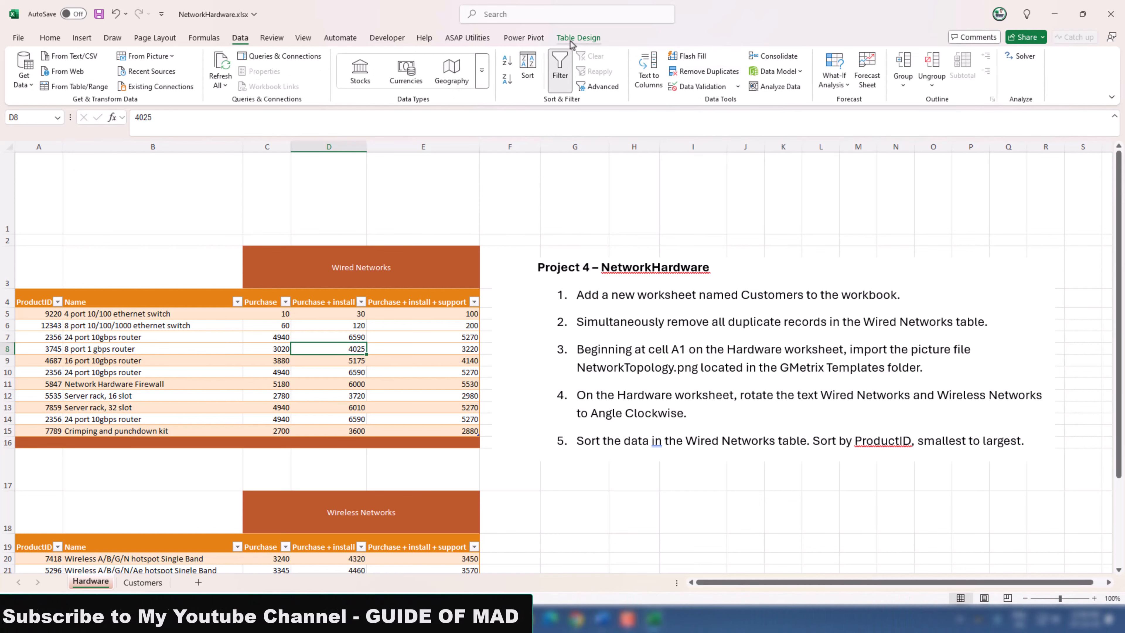
pyautogui.click(578, 37)
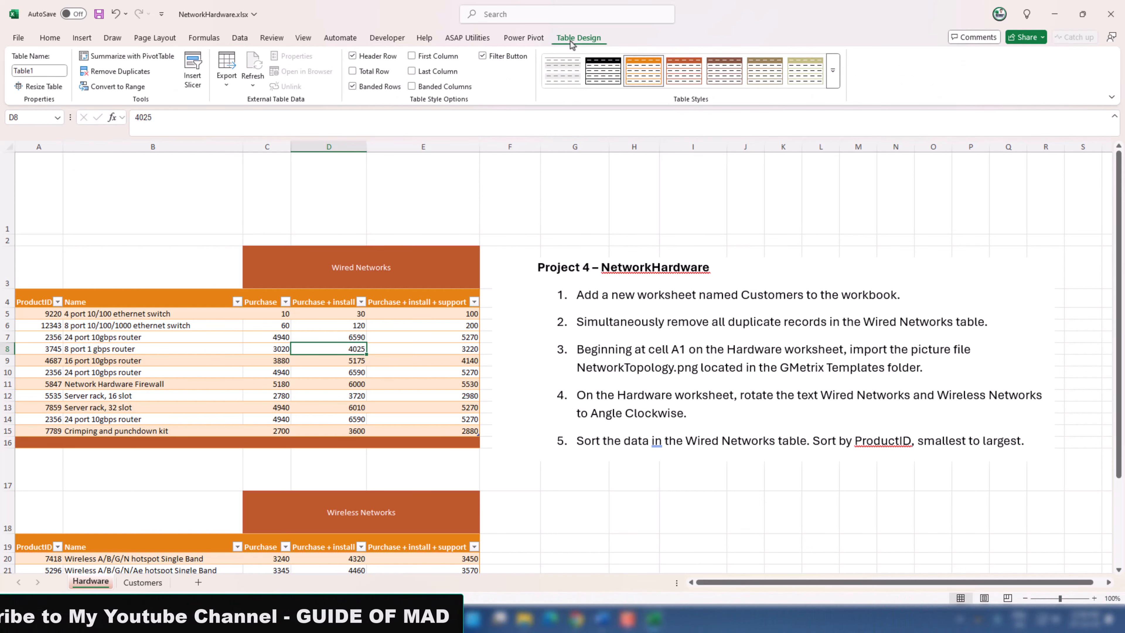
pyautogui.click(109, 73)
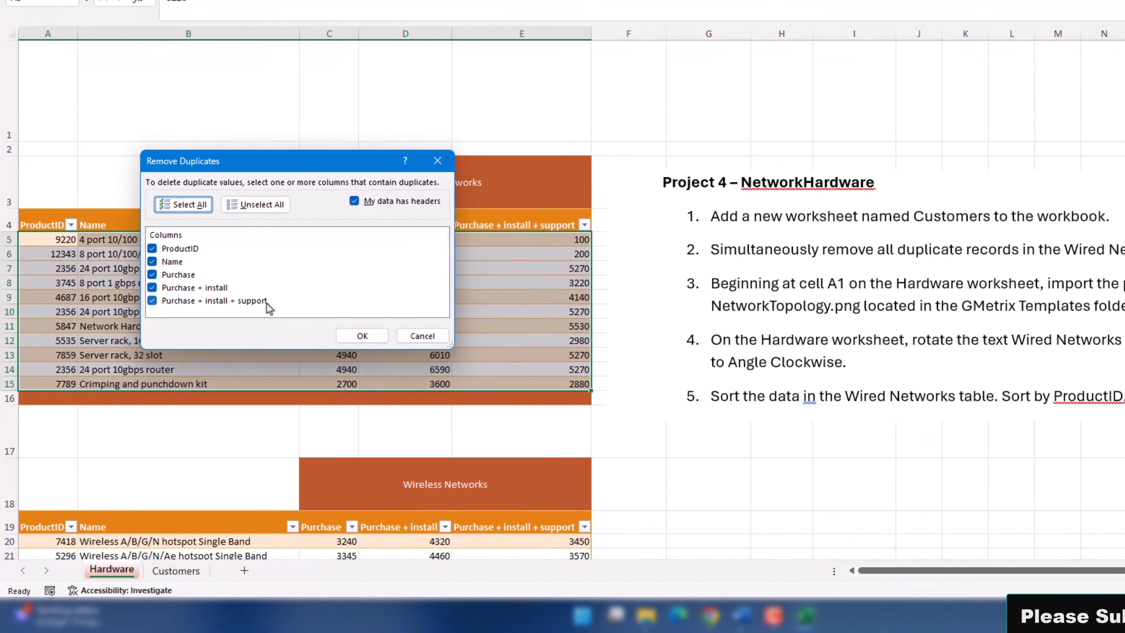
pyautogui.click(362, 336)
pyautogui.click(694, 261)
# Step: Insert NetworkTopology.png from the GMetrixTemplates1 folder on this device as an in-cell picture in A1 of the Hardware worksheet
pyautogui.click(39, 81)
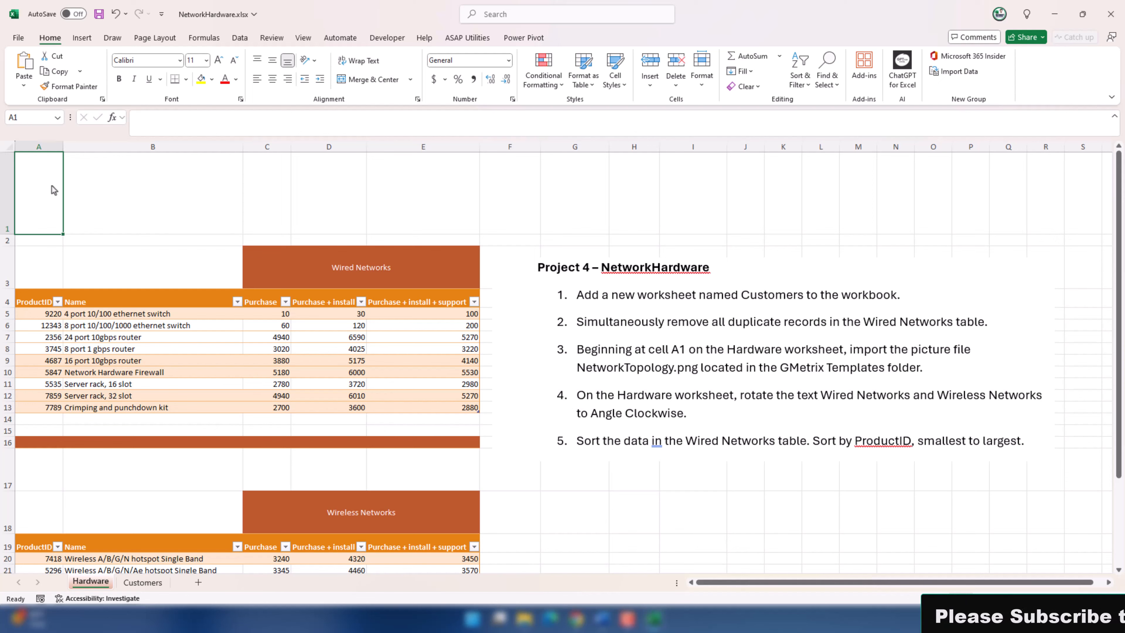
pyautogui.click(82, 38)
pyautogui.click(173, 84)
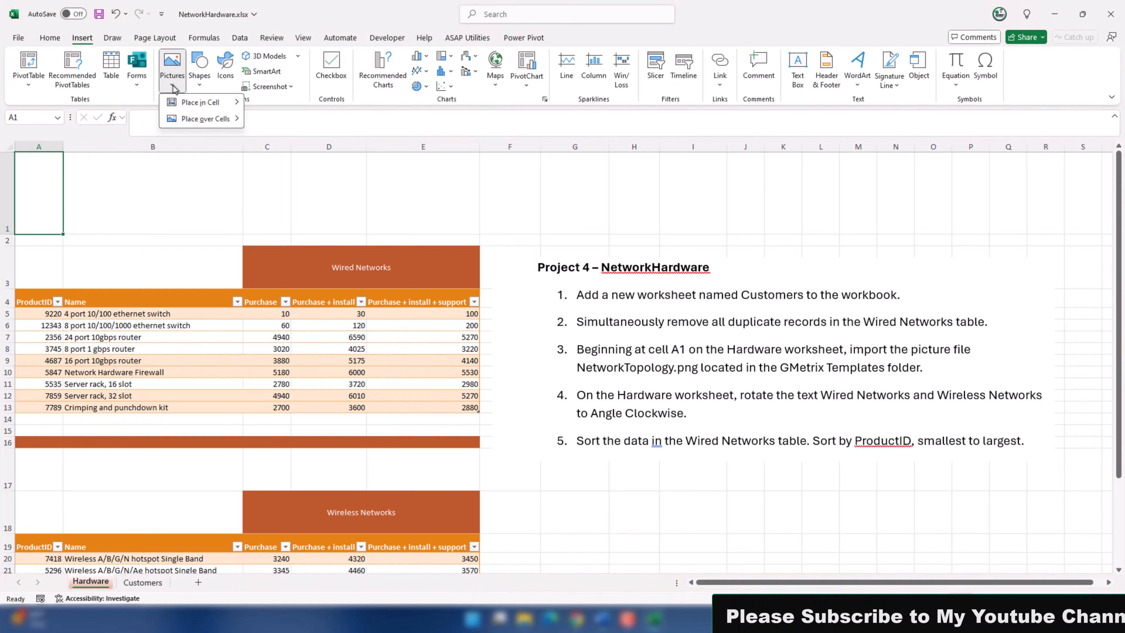
pyautogui.moveTo(239, 103)
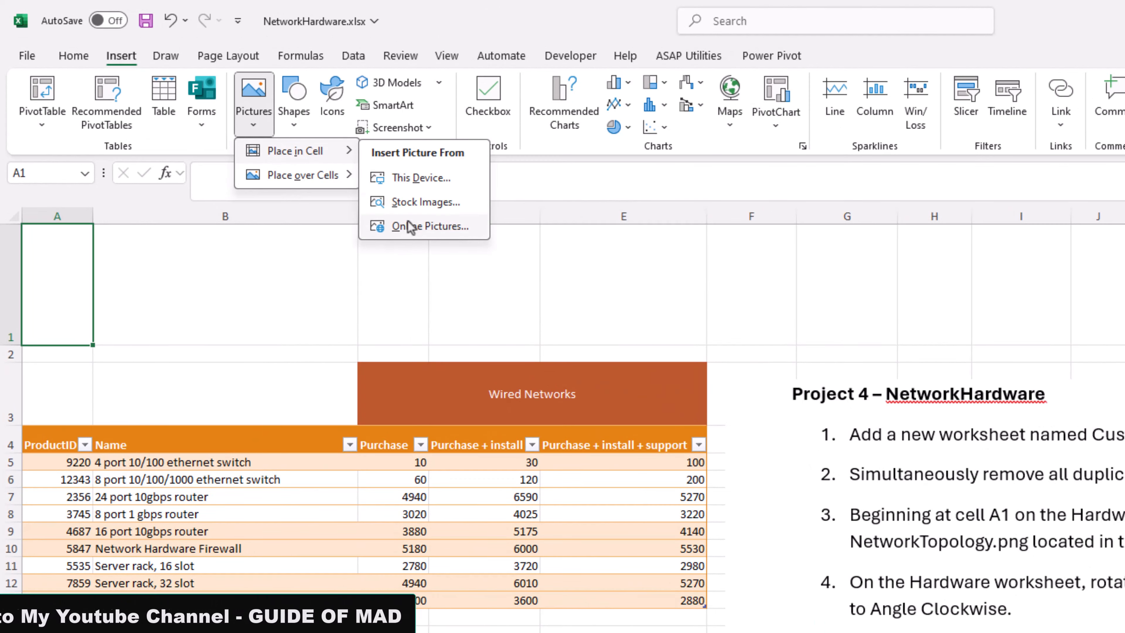
pyautogui.click(408, 184)
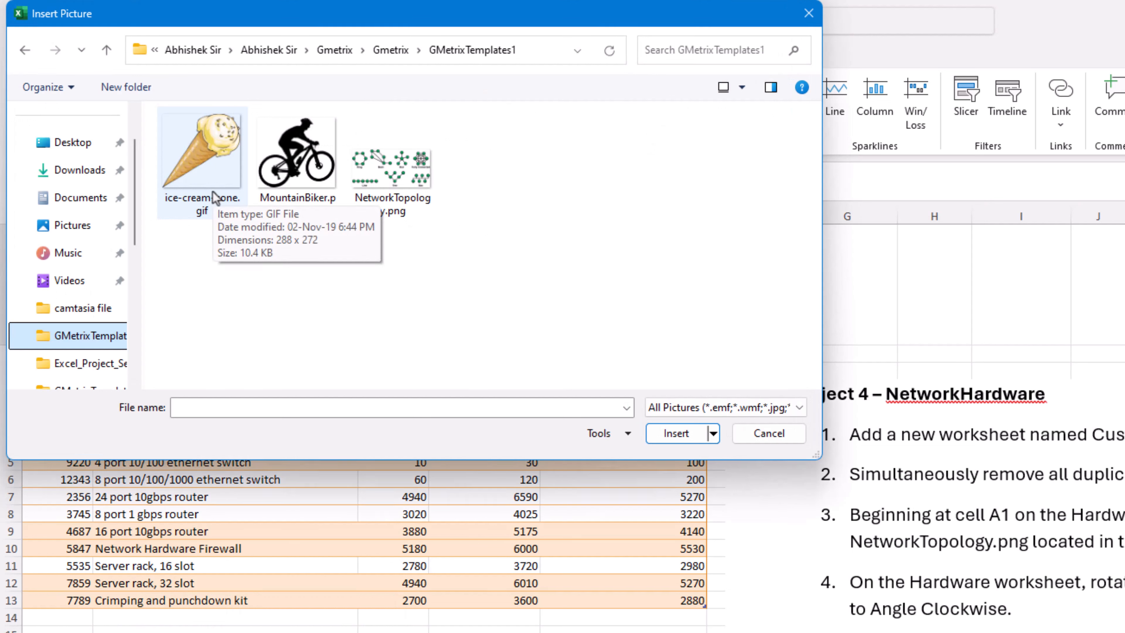
pyautogui.click(399, 195)
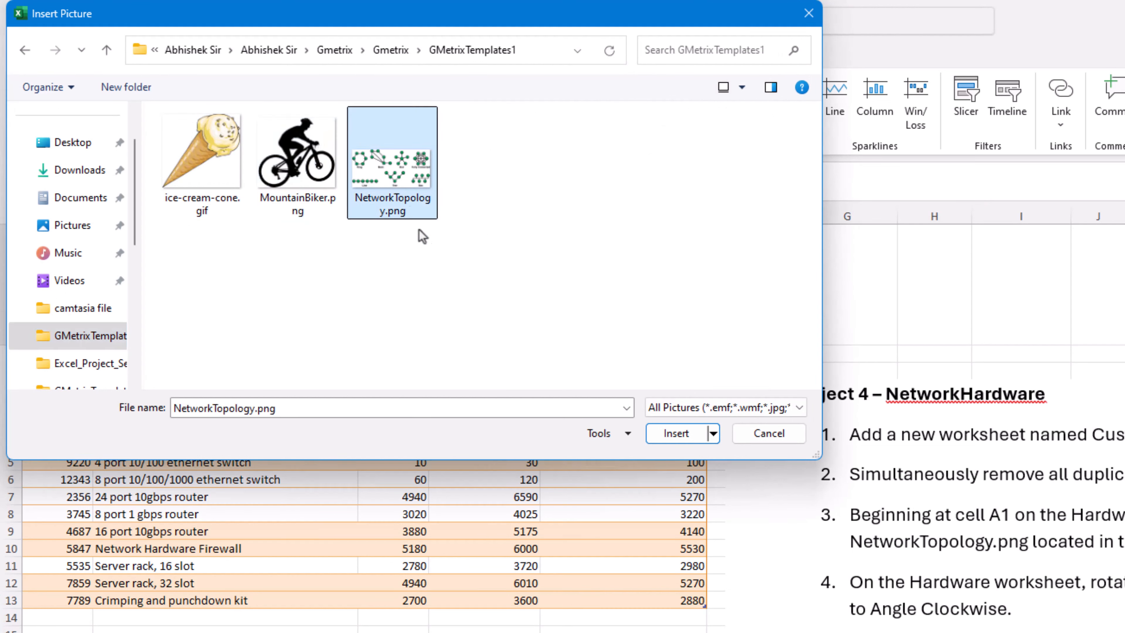
pyautogui.click(685, 441)
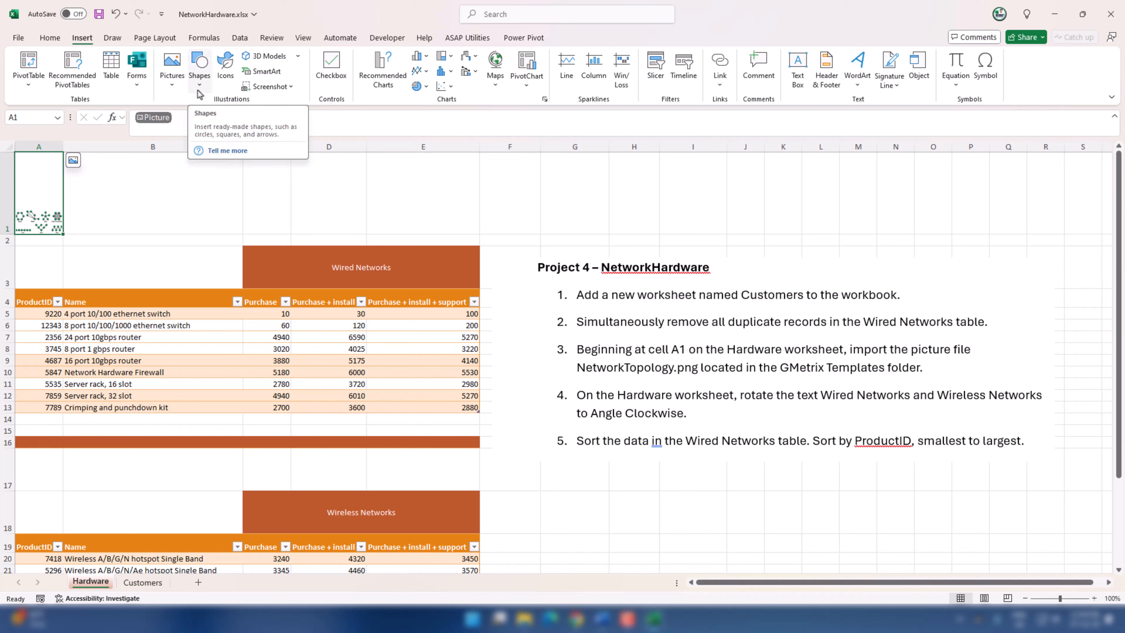
pyautogui.click(172, 84)
pyautogui.moveTo(181, 106)
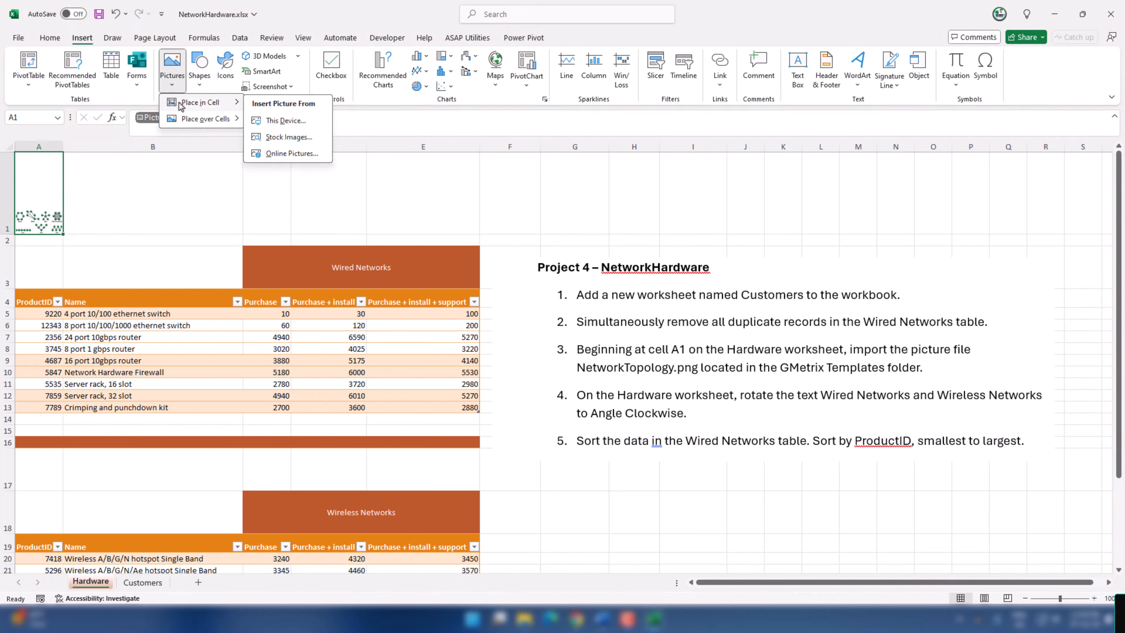
pyautogui.click(203, 168)
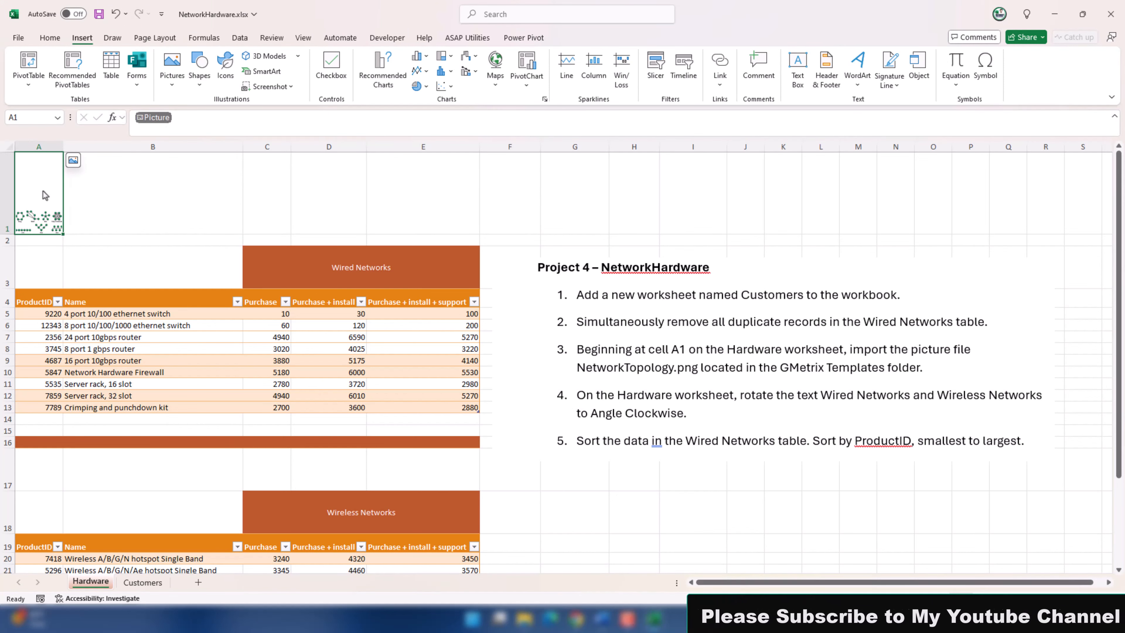
pyautogui.click(608, 375)
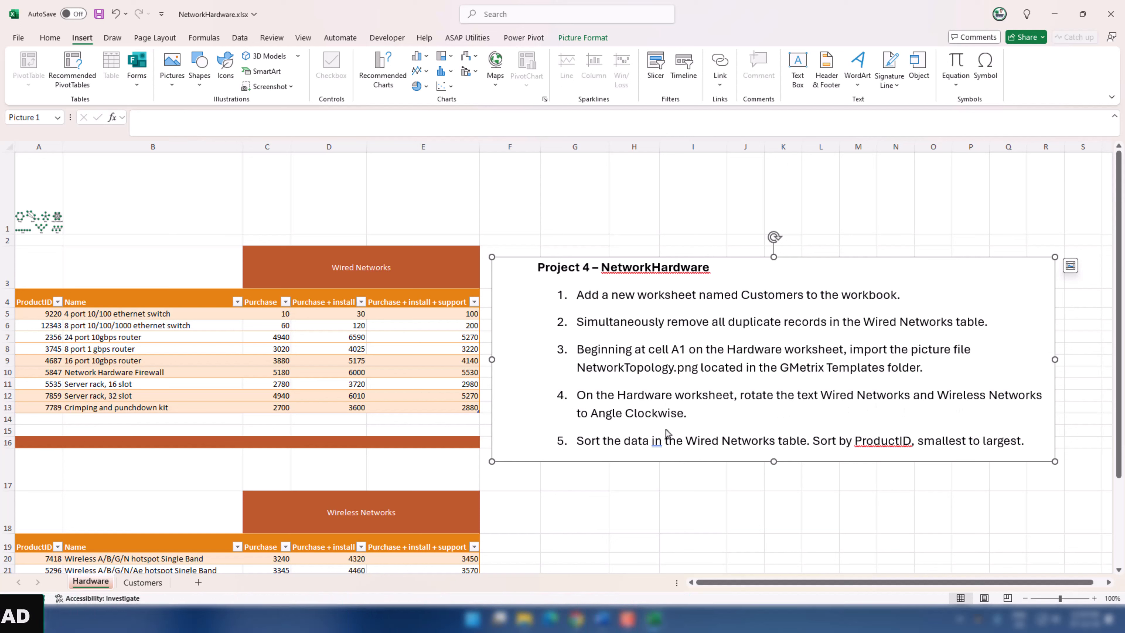
# Step: Rotate the Wired Networks and Wireless Networks heading text to Angle Clockwise on the Hardware worksheet
pyautogui.click(355, 271)
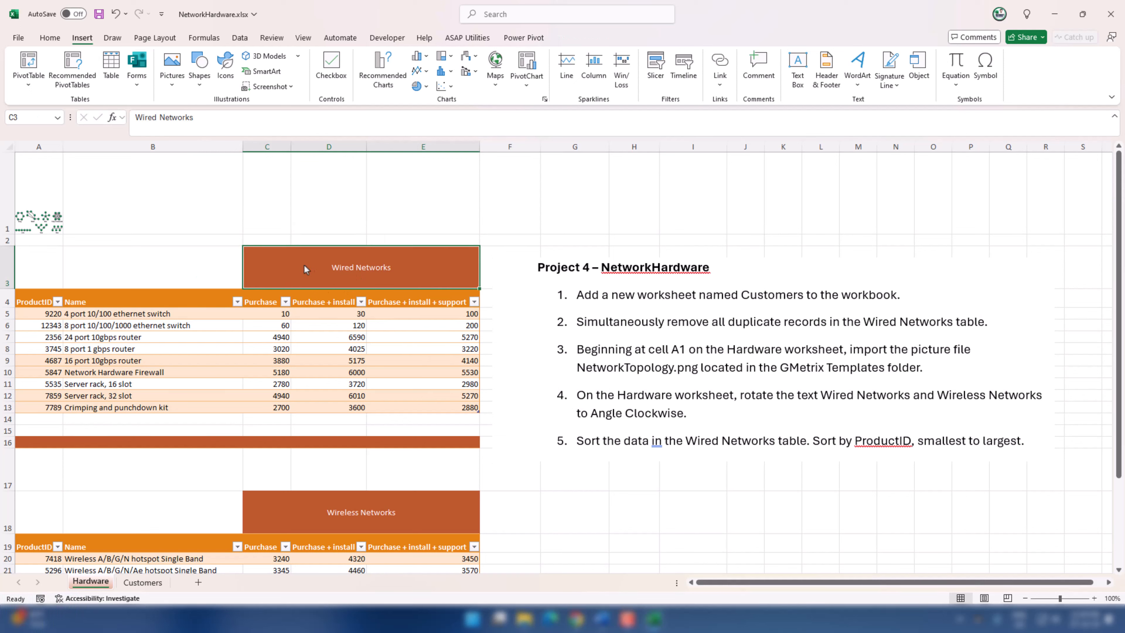
pyautogui.keyDown('ctrl'); pyautogui.click(332, 526); pyautogui.keyUp('ctrl')
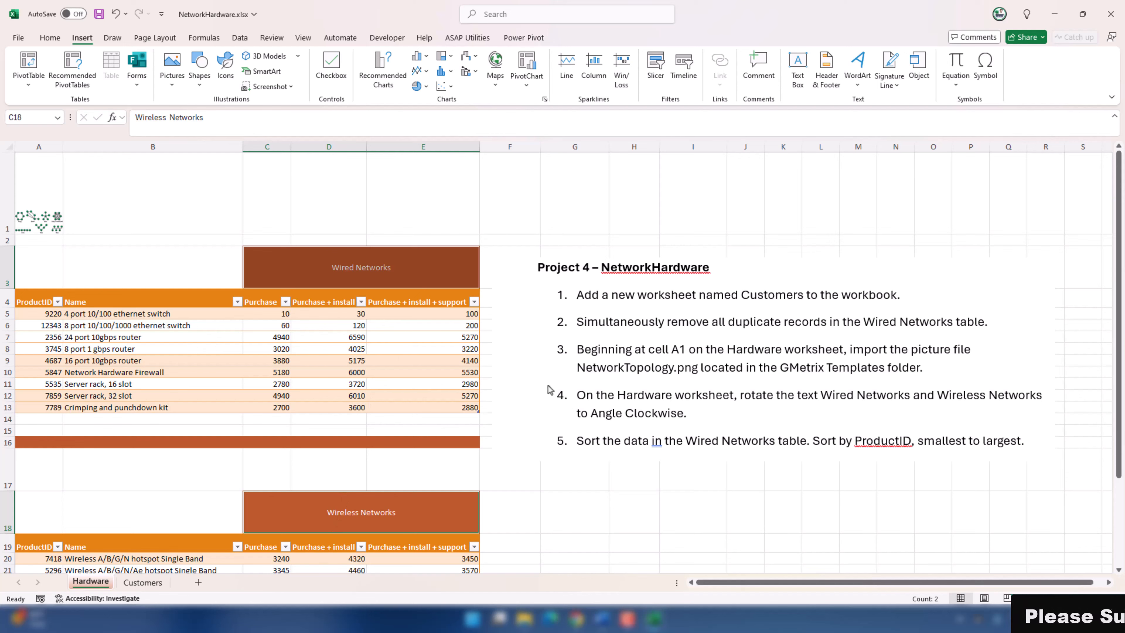
pyautogui.click(50, 38)
pyautogui.click(310, 60)
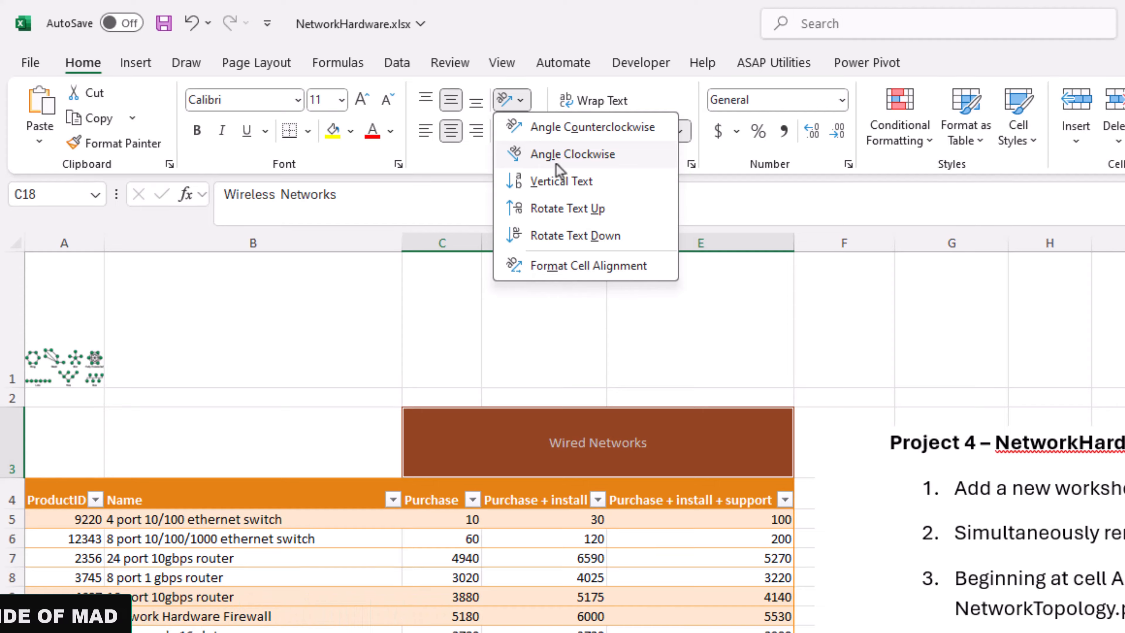
pyautogui.click(555, 164)
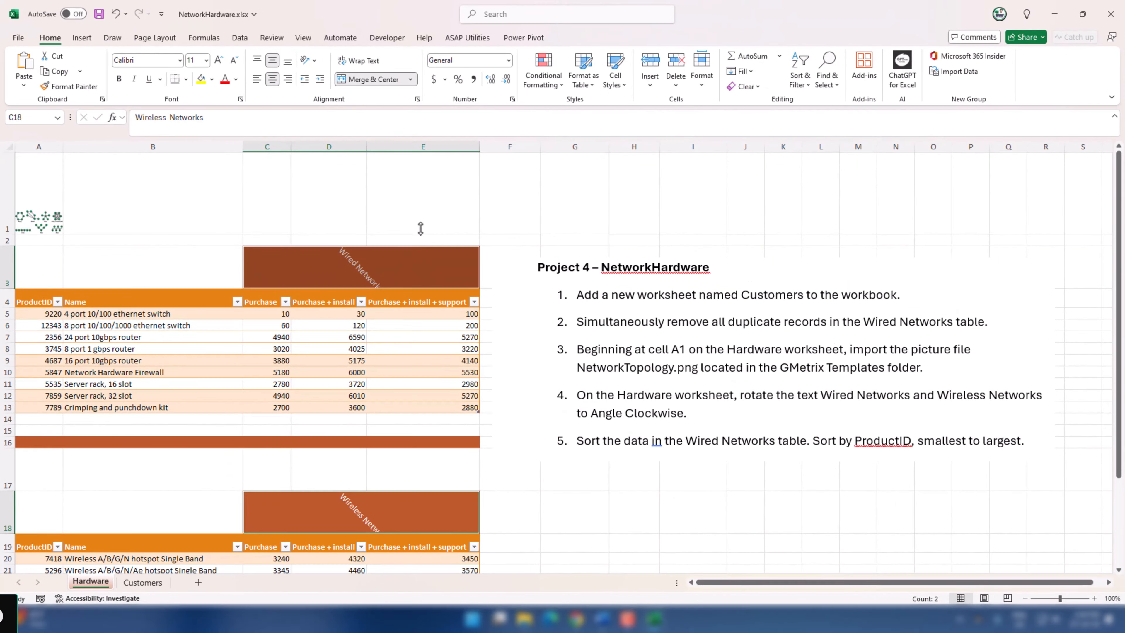
pyautogui.click(413, 216)
pyautogui.click(399, 267)
pyautogui.click(425, 197)
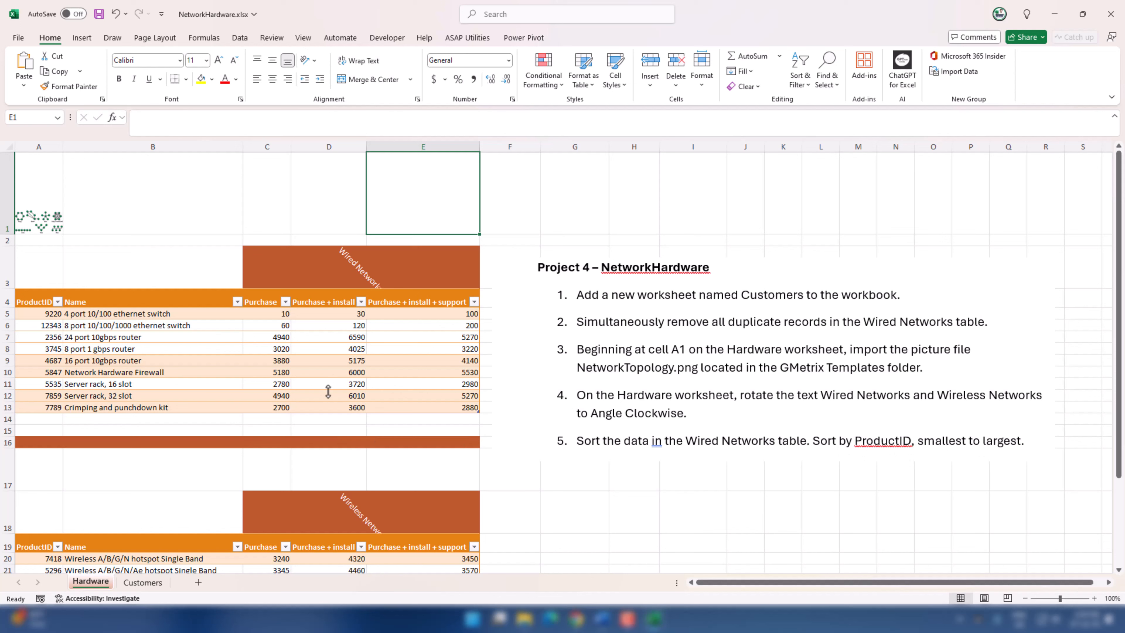
# Step: Sort the Wired Networks table by ProductID from smallest to largest
pyautogui.click(333, 338)
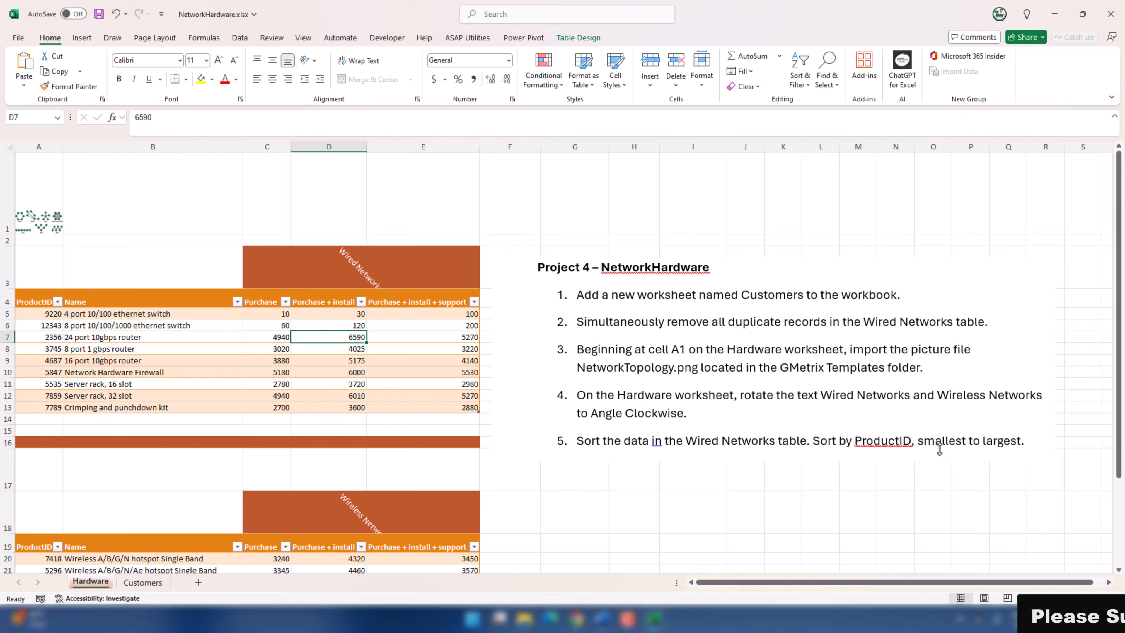
pyautogui.click(36, 349)
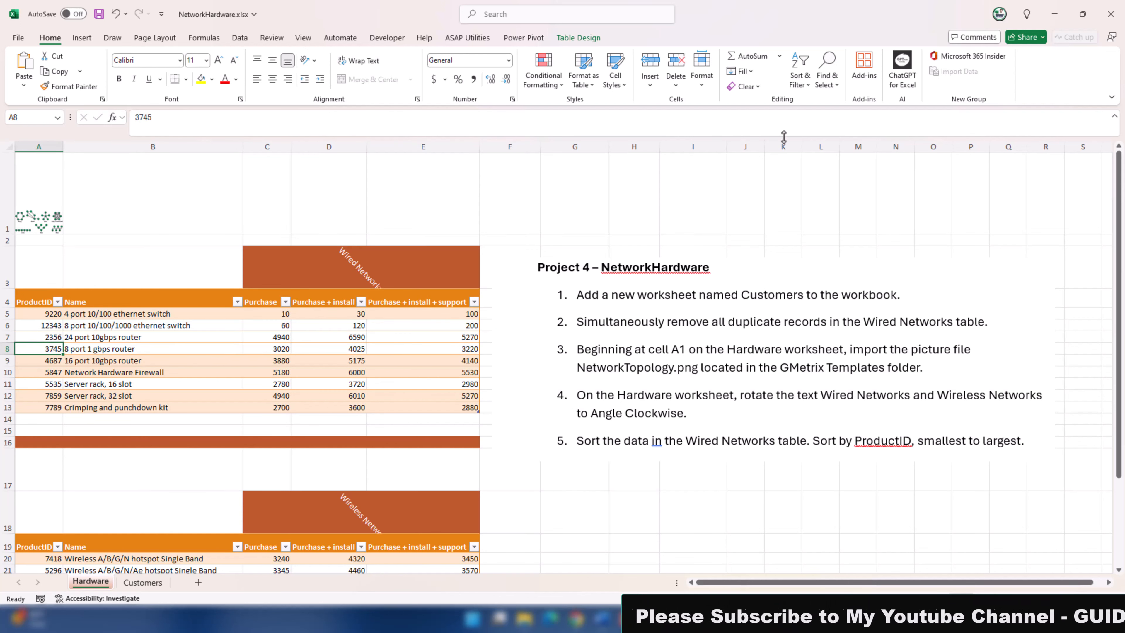
pyautogui.click(810, 83)
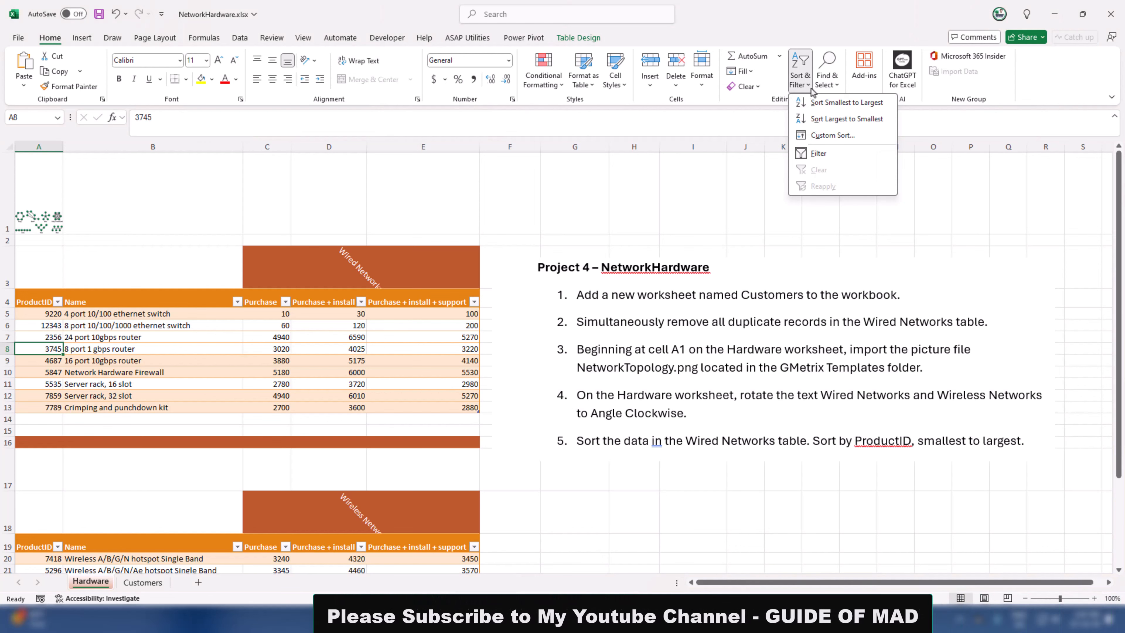
pyautogui.click(838, 103)
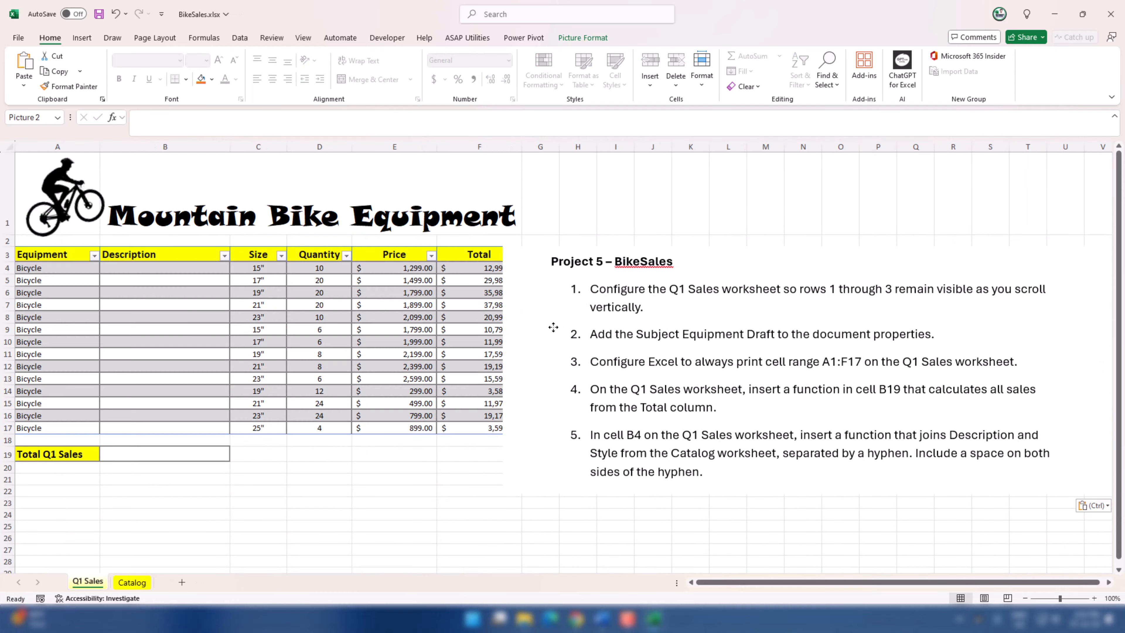
# Step: Move the Project 5 task picture on the BikeSales workbook's Q1 Sales worksheet so its upper edge sits at row 7
pyautogui.moveTo(550, 327); pyautogui.dragTo(436, 377)
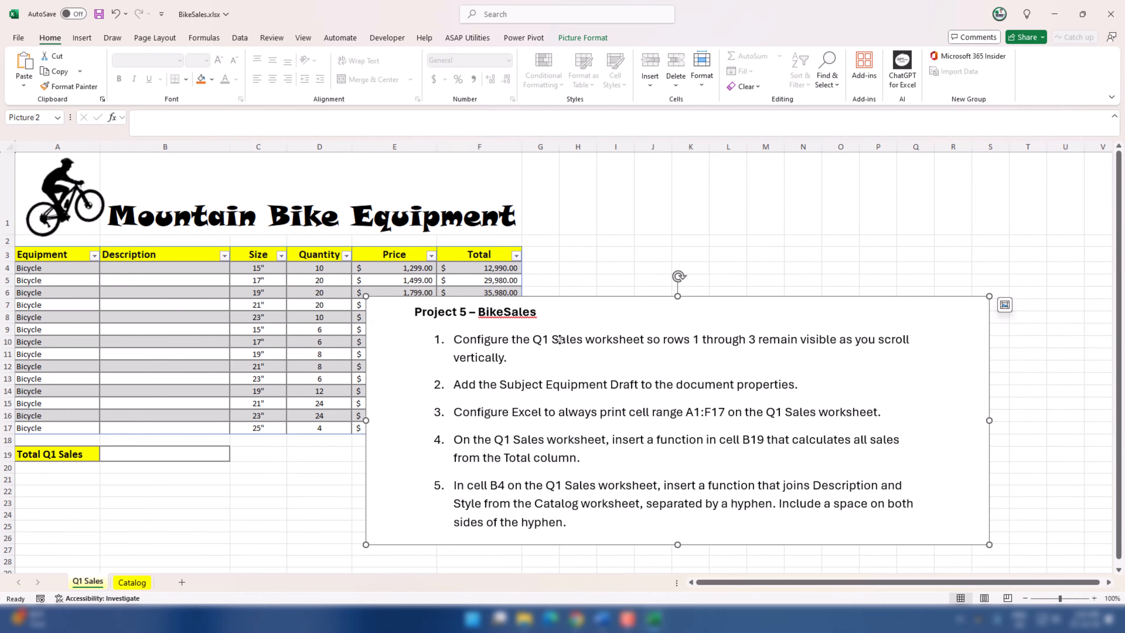
pyautogui.moveTo(566, 357); pyautogui.dragTo(590, 364)
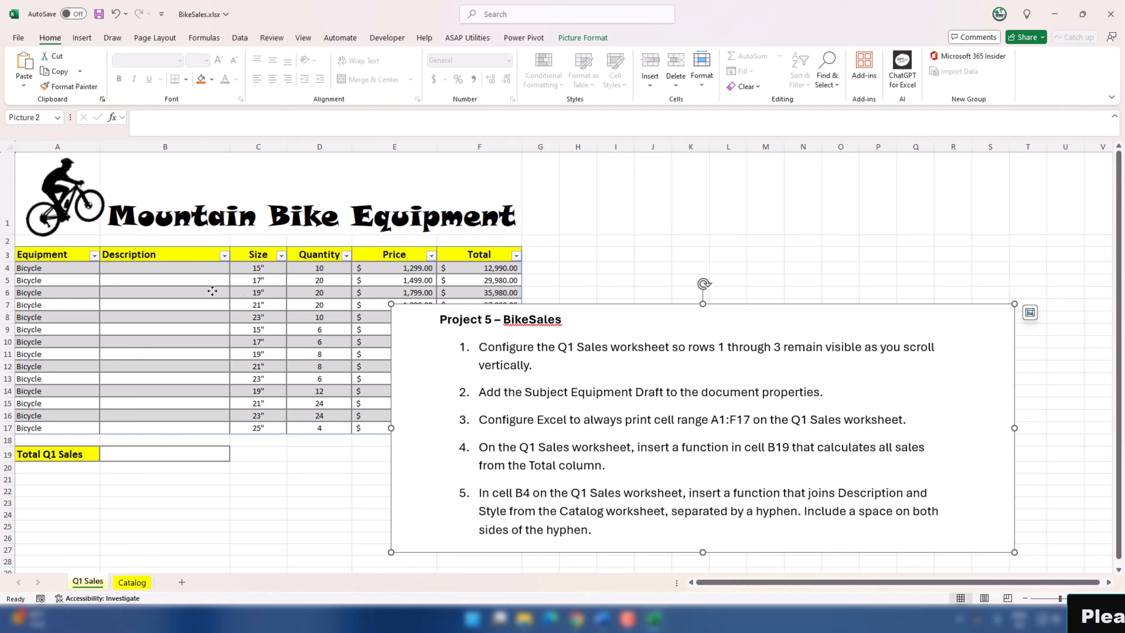
# Step: Freeze panes above row 4 on the Q1 Sales worksheet so rows 1 through 3 stay in view, and check by scrolling
pyautogui.click(209, 280)
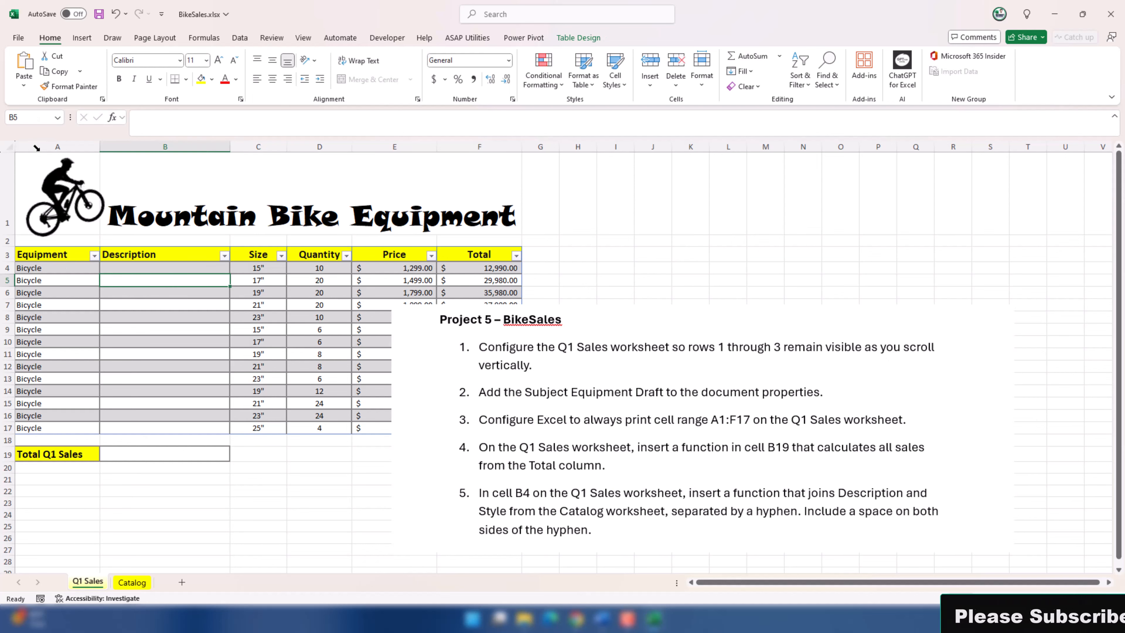
pyautogui.moveTo(7, 200); pyautogui.dragTo(1, 258)
pyautogui.click(63, 303)
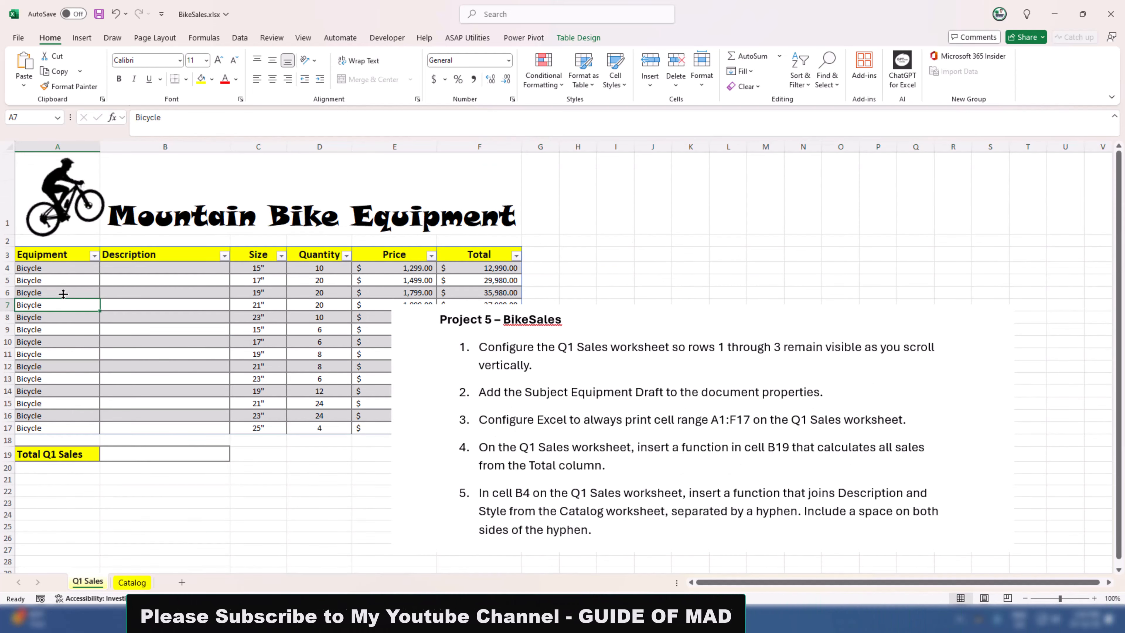
pyautogui.scroll(-3, 63, 294)
pyautogui.scroll(2, 63, 294)
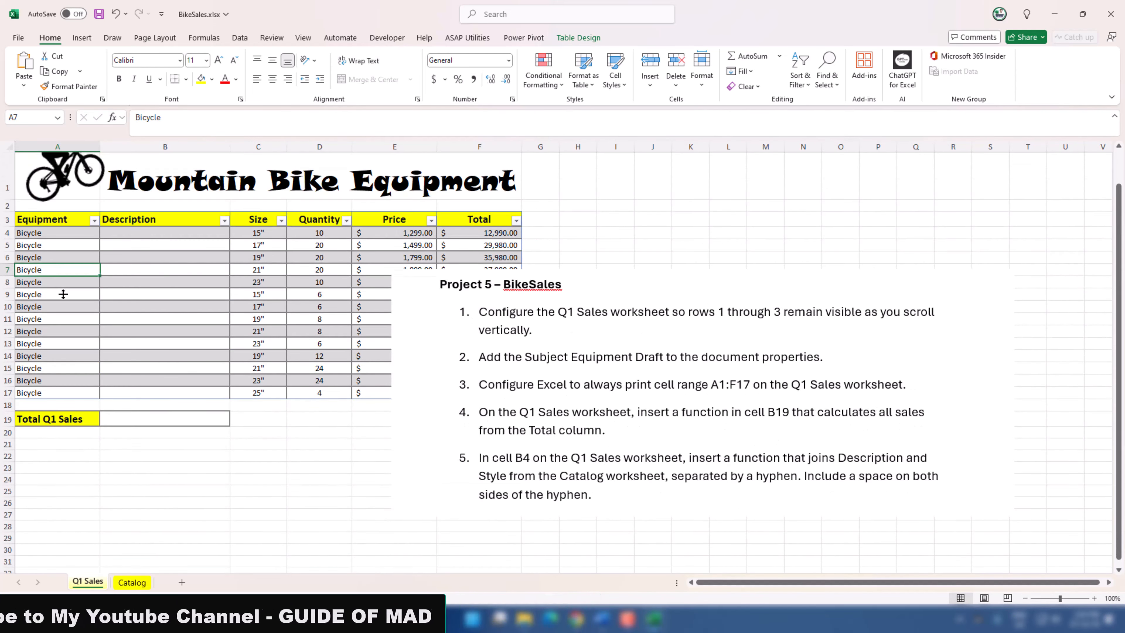
pyautogui.scroll(1, 63, 294)
pyautogui.click(37, 269)
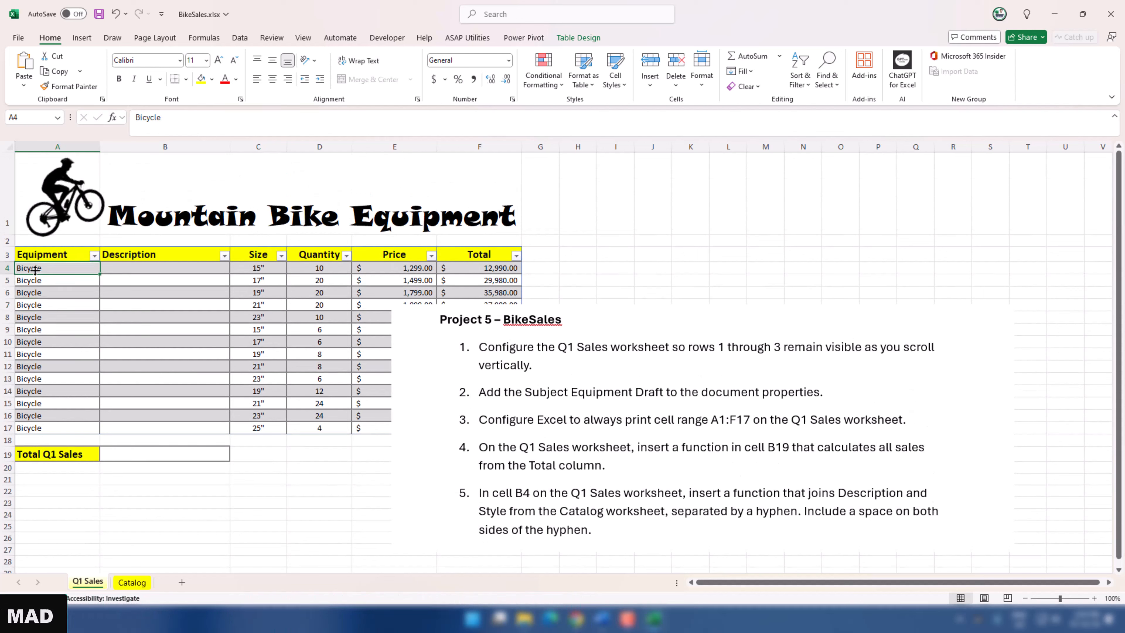
pyautogui.click(305, 39)
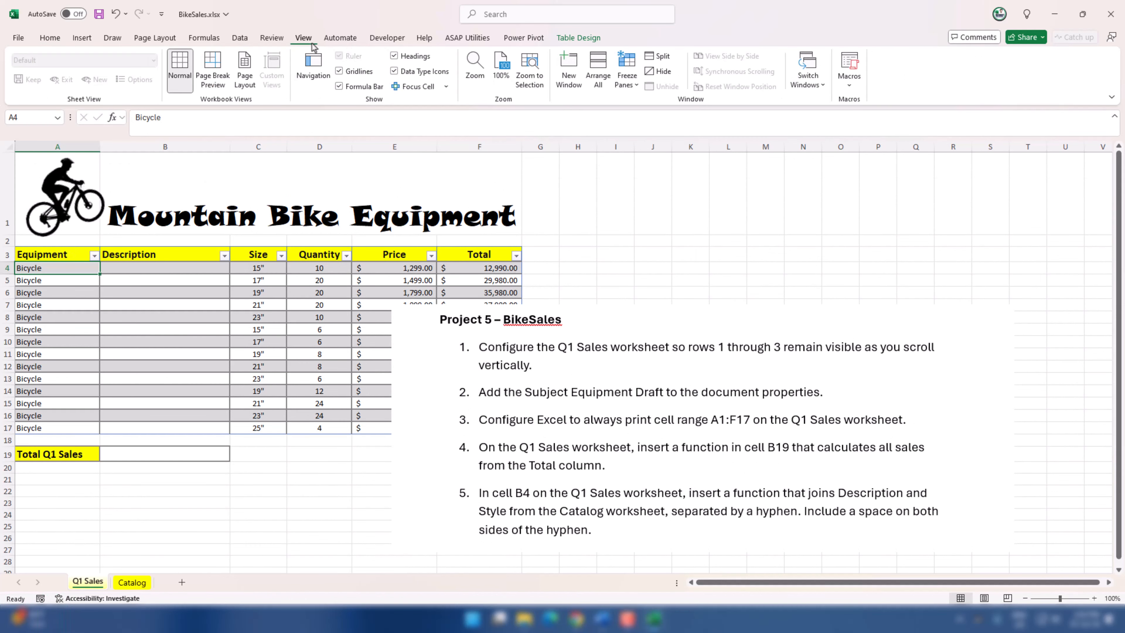
pyautogui.click(628, 87)
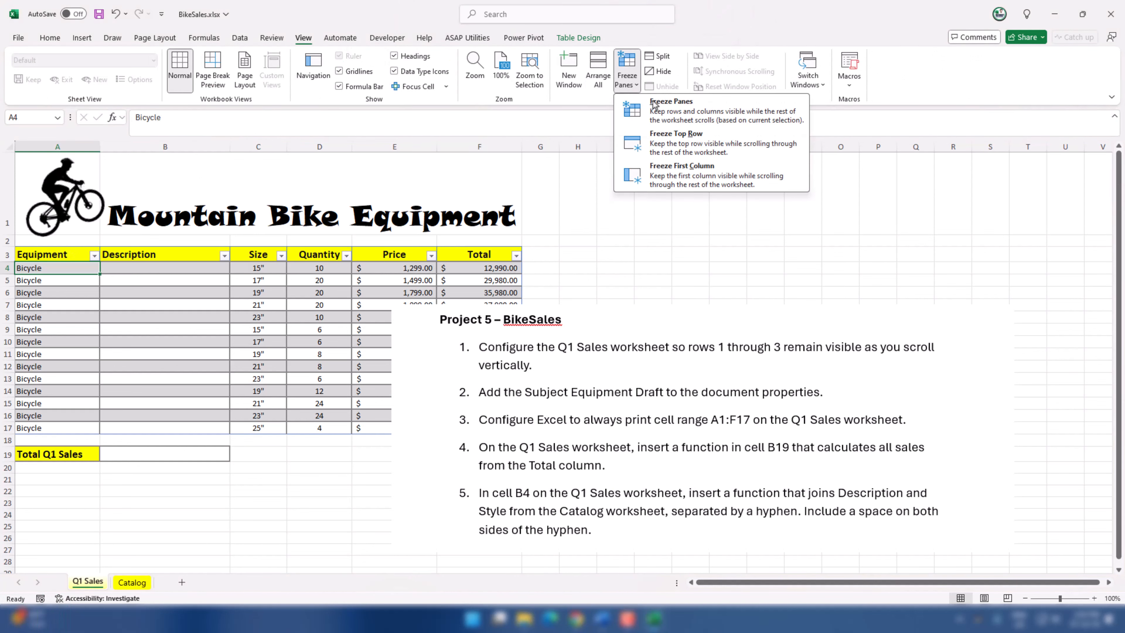
pyautogui.click(679, 115)
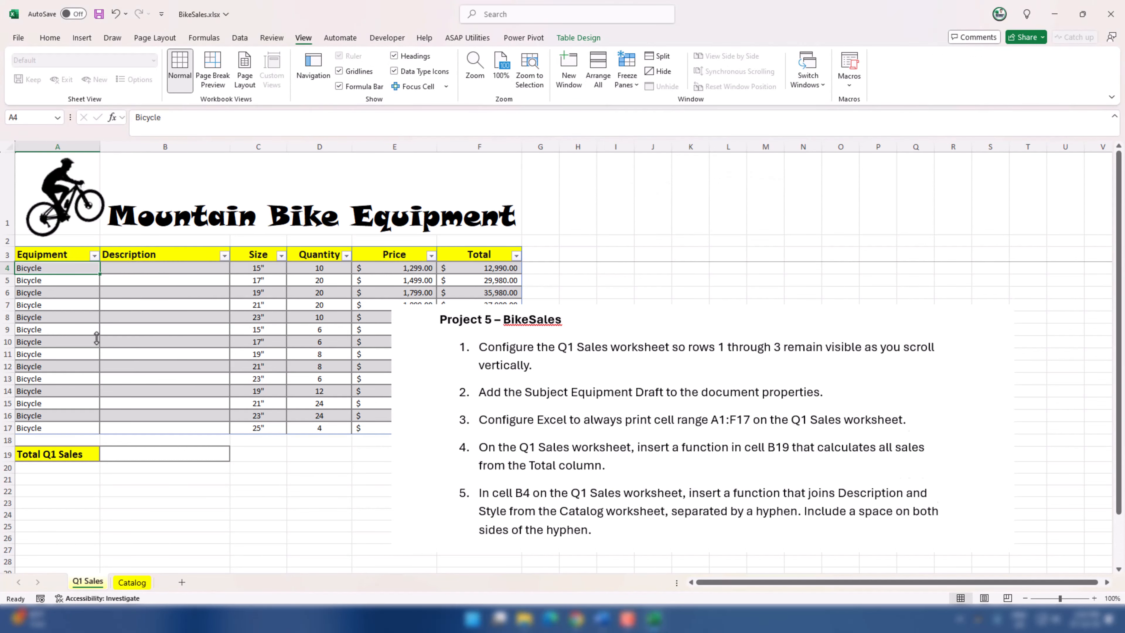
pyautogui.scroll(-3, 96, 338)
pyautogui.scroll(3, 97, 337)
pyautogui.scroll(-5, 98, 337)
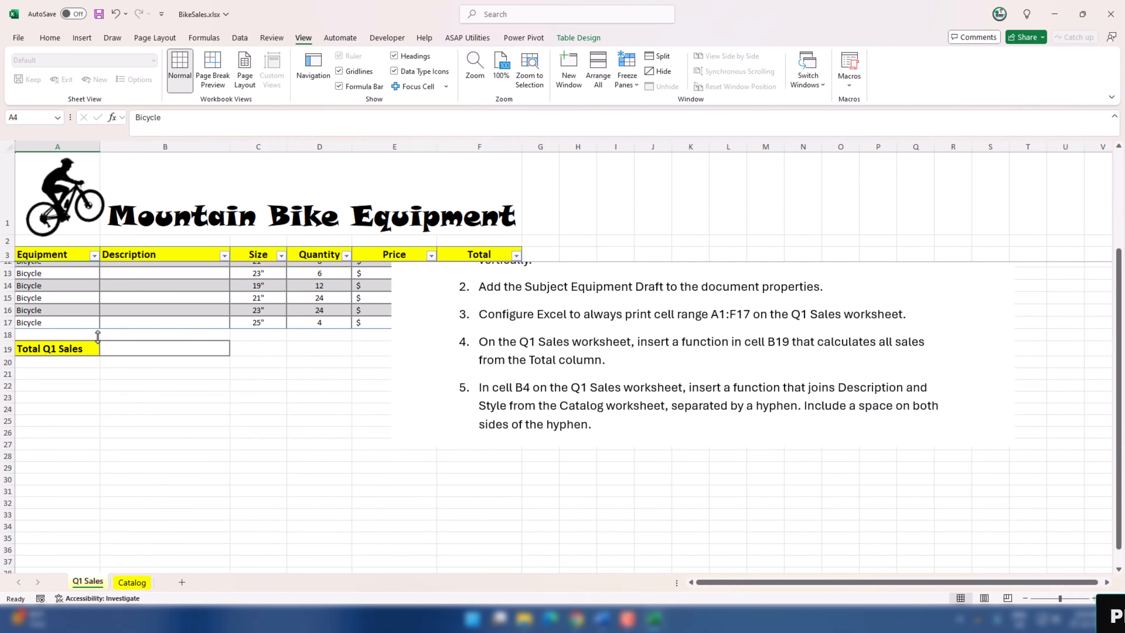
pyautogui.scroll(5, 98, 337)
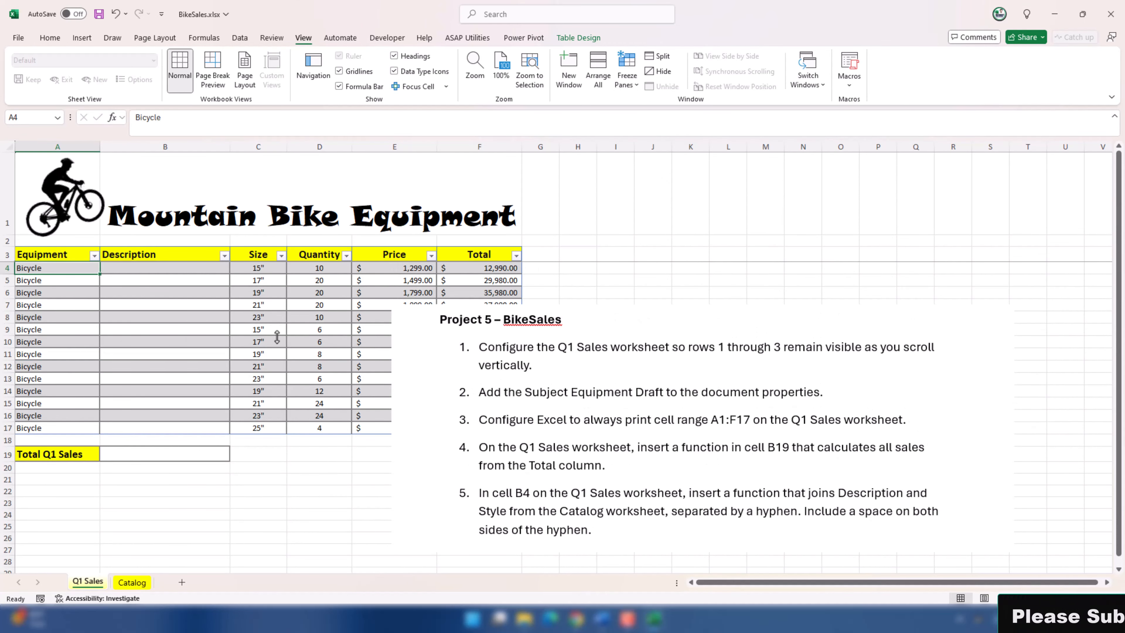
# Step: Move the Project 5 task picture up so it starts just below row 4 of the Q1 Sales worksheet
pyautogui.moveTo(516, 389); pyautogui.dragTo(495, 373)
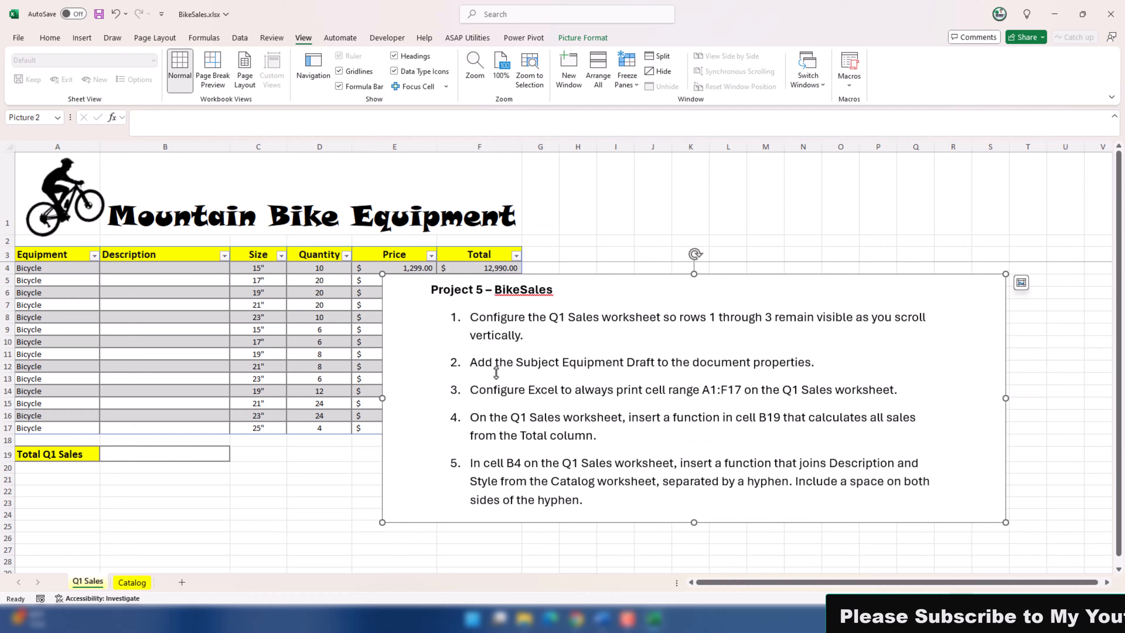
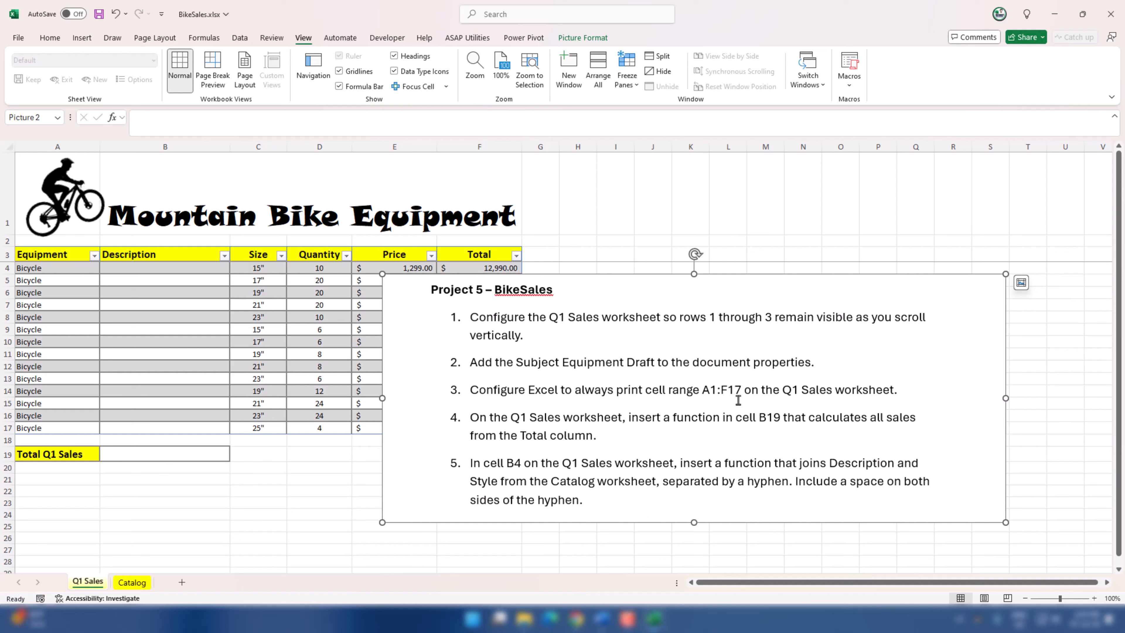
# Step: Move the Project 5 task picture clear of the table and set A1:F17 as the print area on the Q1 Sales worksheet
pyautogui.moveTo(819, 406); pyautogui.dragTo(974, 420)
pyautogui.moveTo(480, 427); pyautogui.dragTo(160, 180)
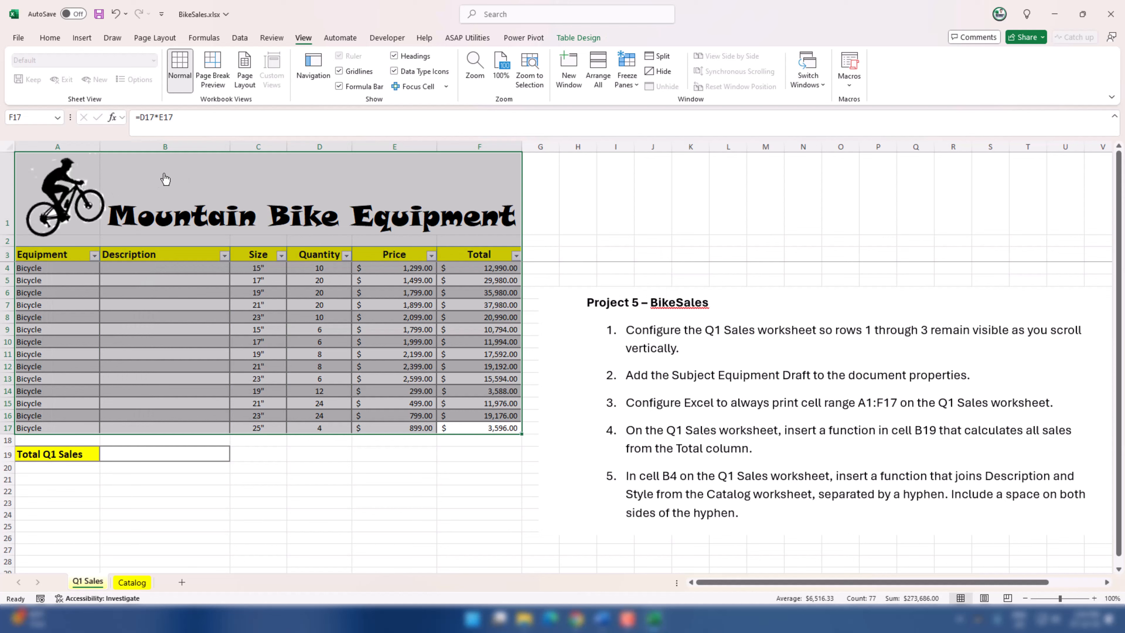
pyautogui.click(53, 41)
pyautogui.click(157, 40)
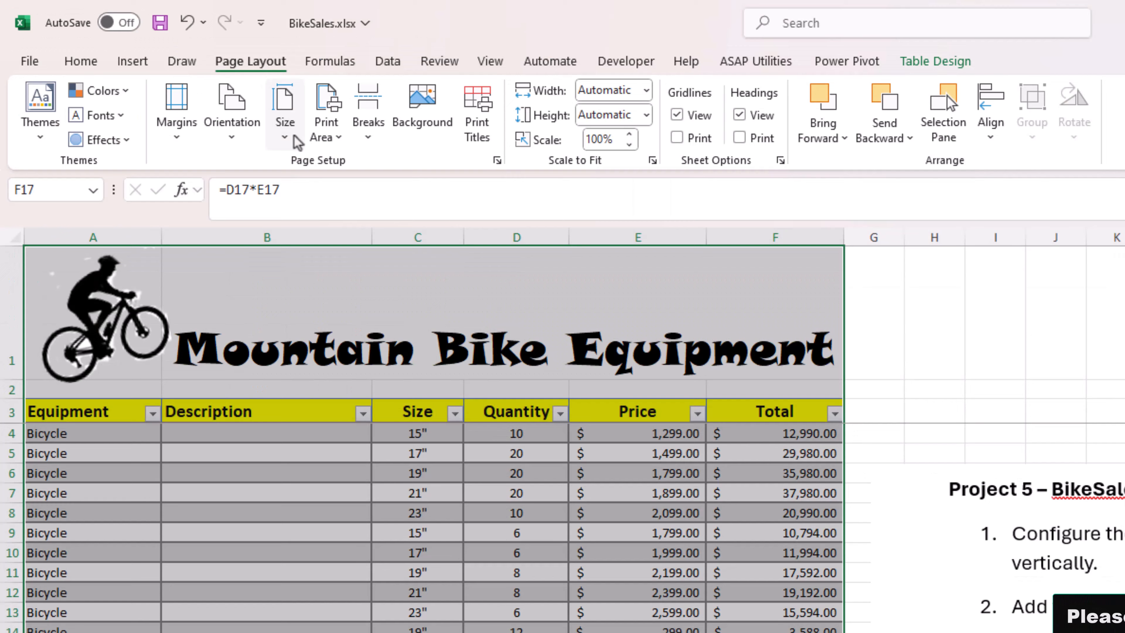
pyautogui.click(200, 82)
pyautogui.click(350, 164)
# Step: Total the sales from the Total column in cell B19 of the Q1 Sales worksheet with =SUM(F4:F17)
pyautogui.moveTo(1032, 522); pyautogui.dragTo(848, 438)
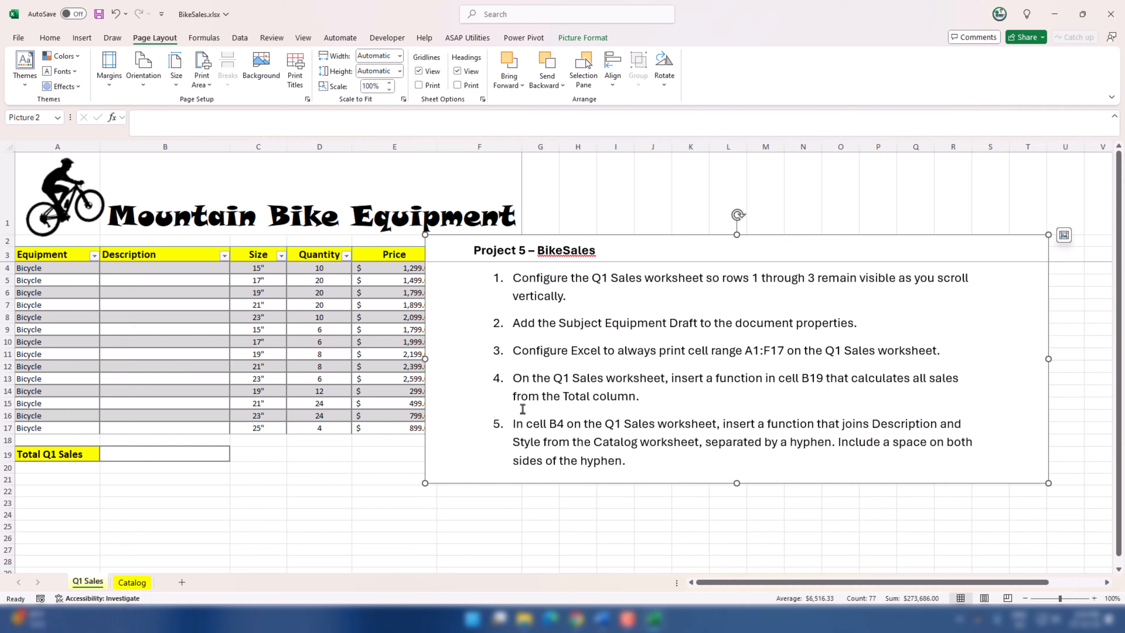
pyautogui.moveTo(589, 407); pyautogui.dragTo(634, 410)
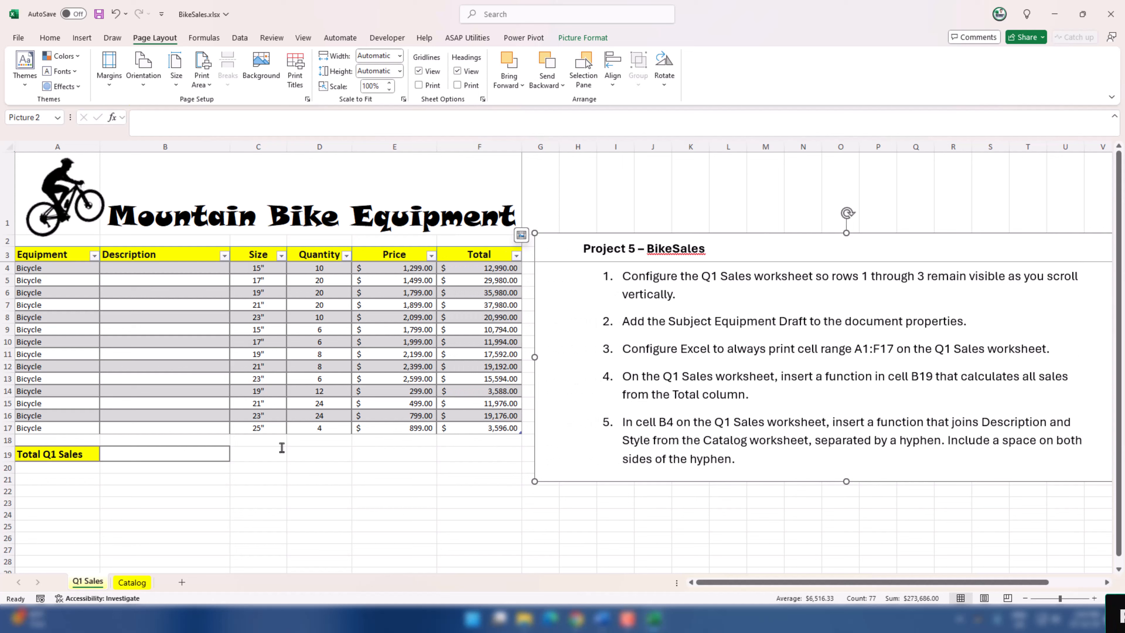
pyautogui.doubleClick(153, 460)
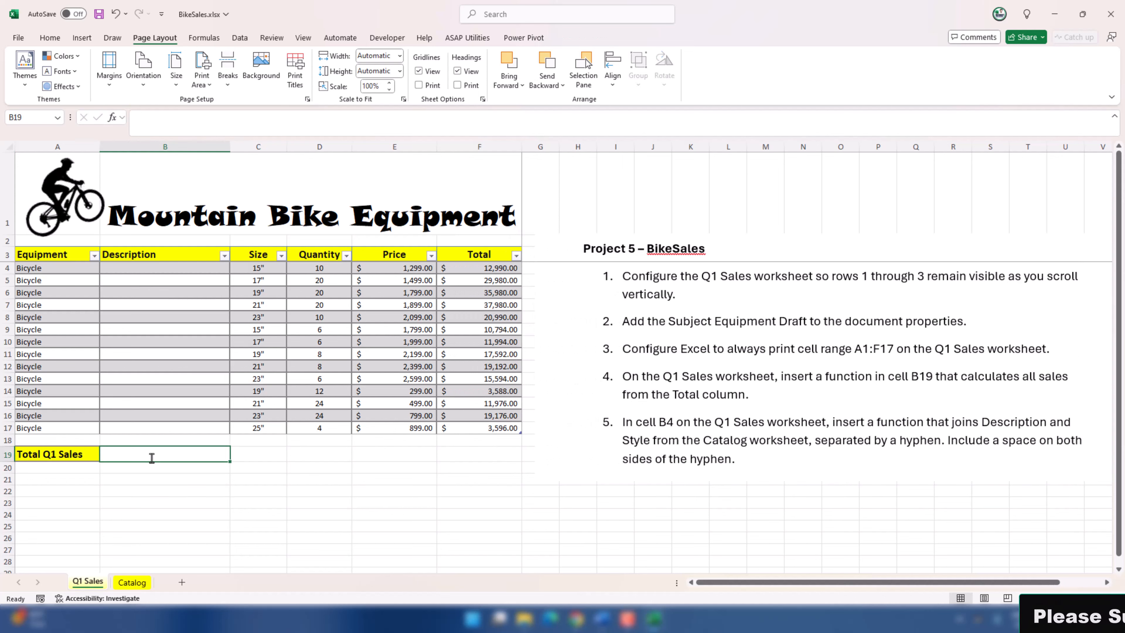
pyautogui.write('=sum')
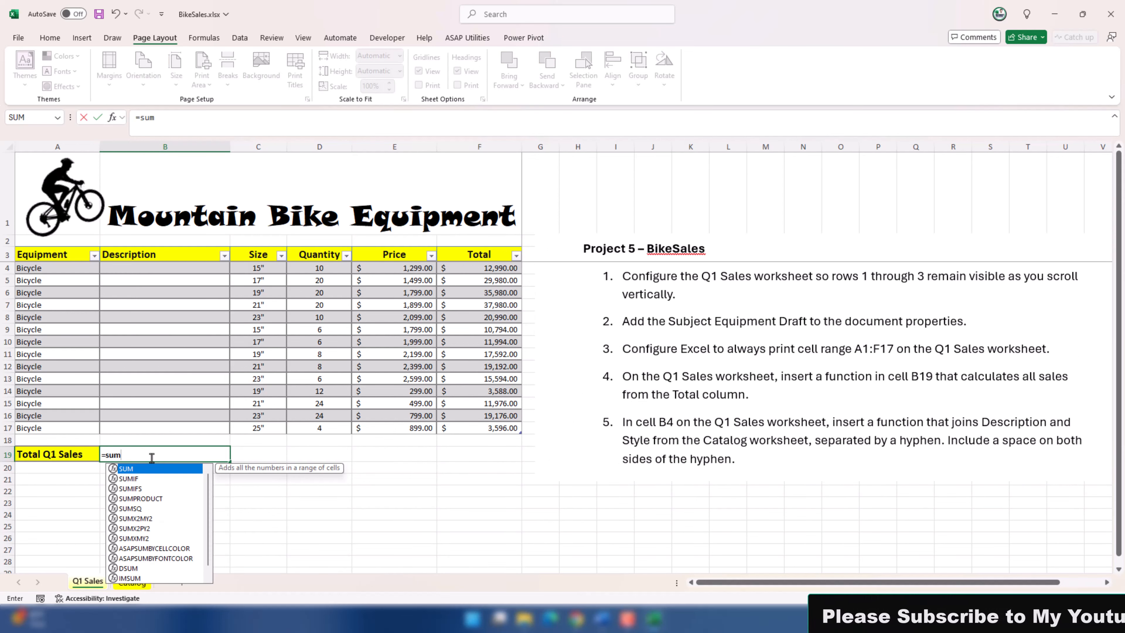
pyautogui.press('Tab')
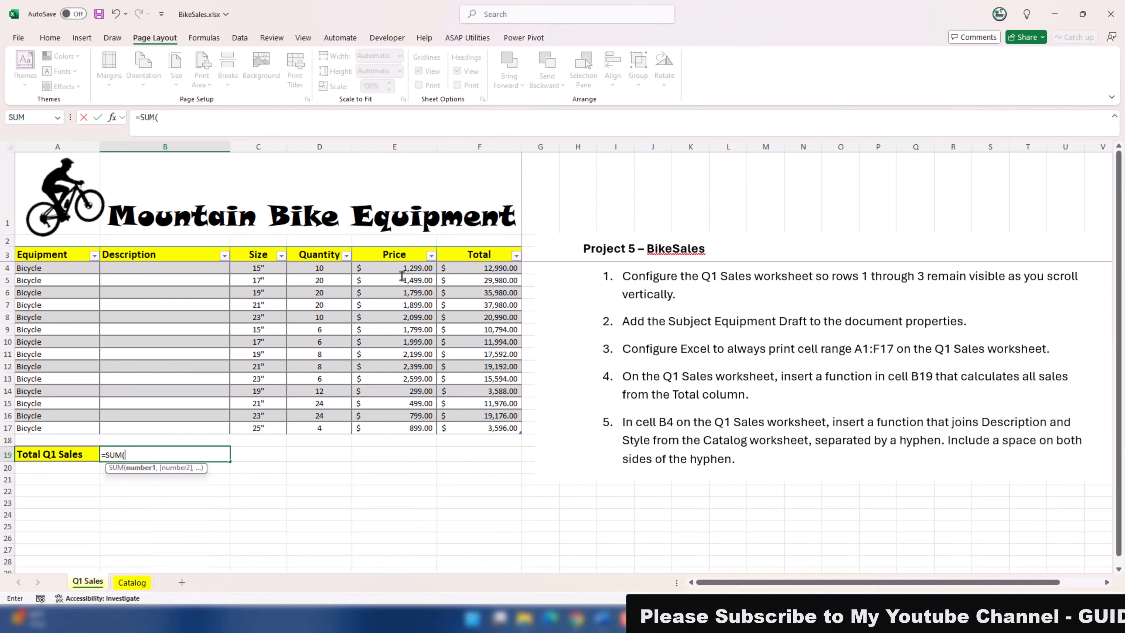
pyautogui.moveTo(478, 268); pyautogui.dragTo(496, 425)
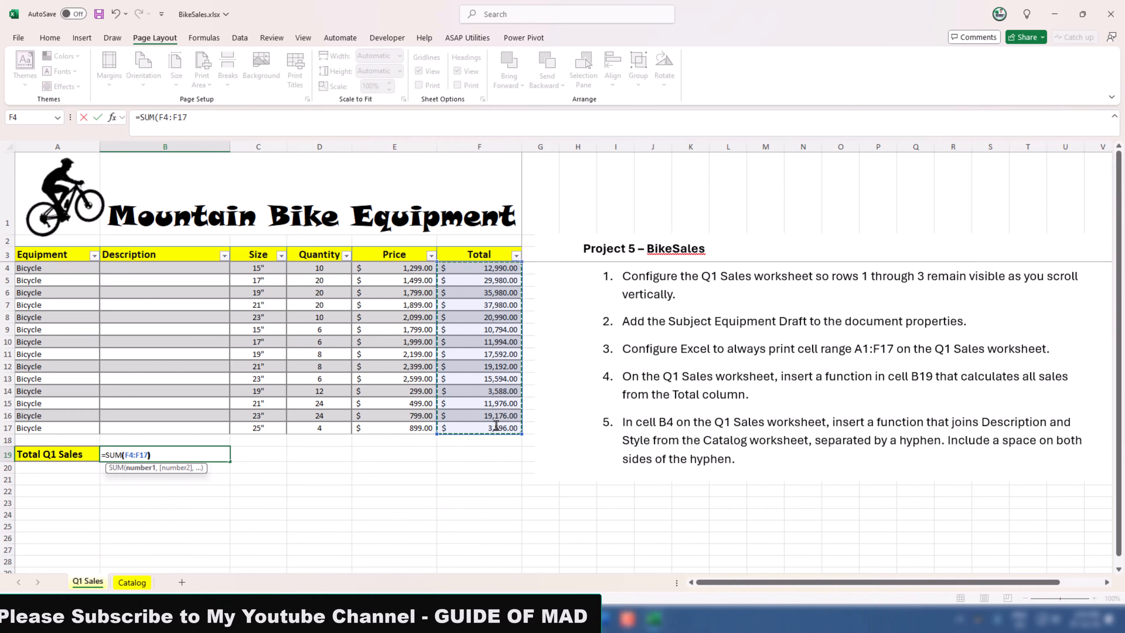
pyautogui.write(')')
pyautogui.press('Return')
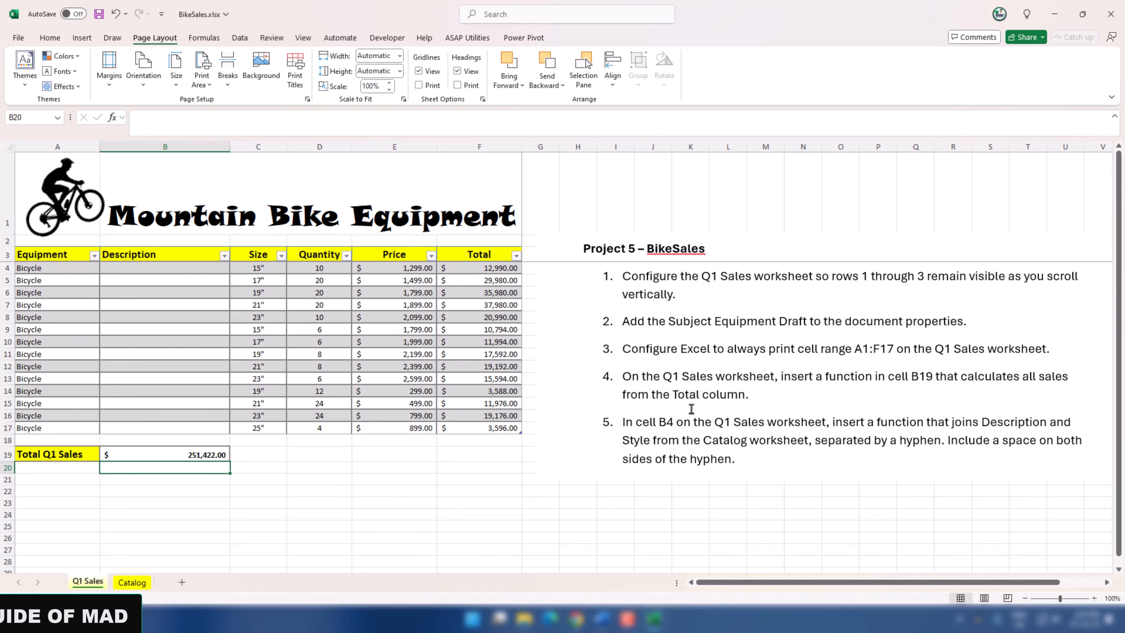
# Step: Start a CONCATENATE formula in cell B4 of Q1 Sales with the Catalog worksheet's Description cell D4 as its first text argument
pyautogui.moveTo(691, 408); pyautogui.dragTo(563, 408)
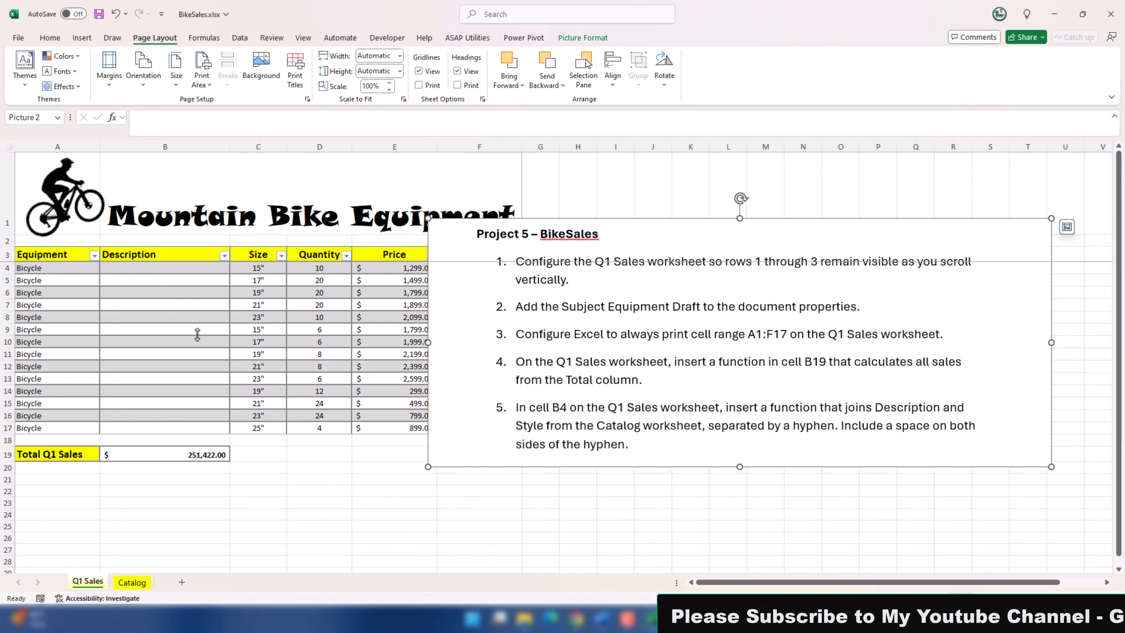
pyautogui.click(127, 272)
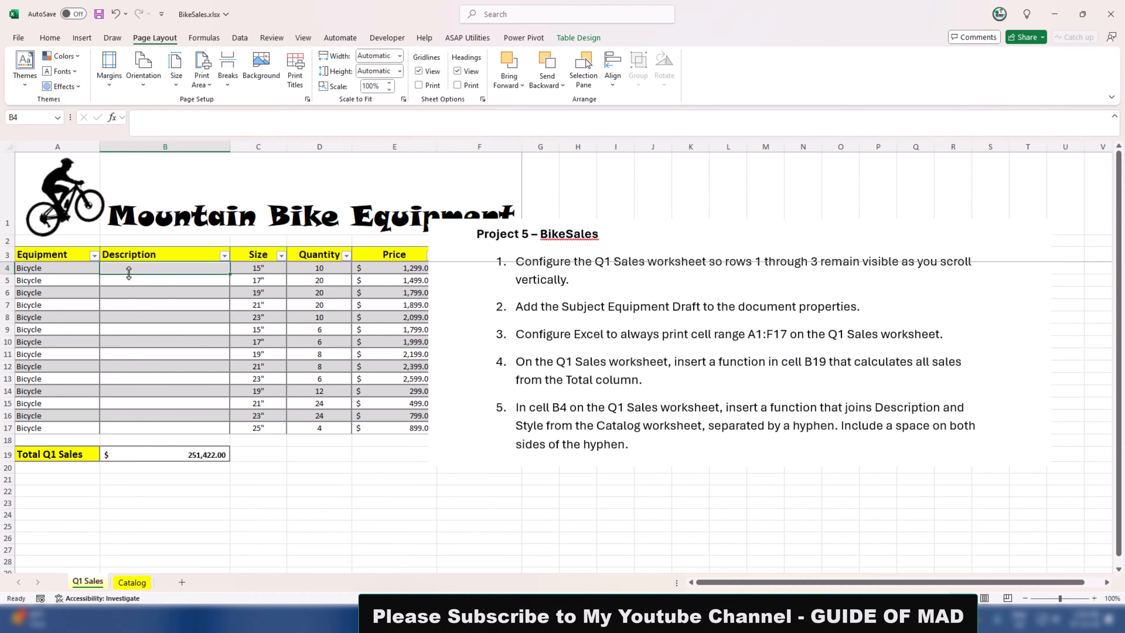
pyautogui.write('=')
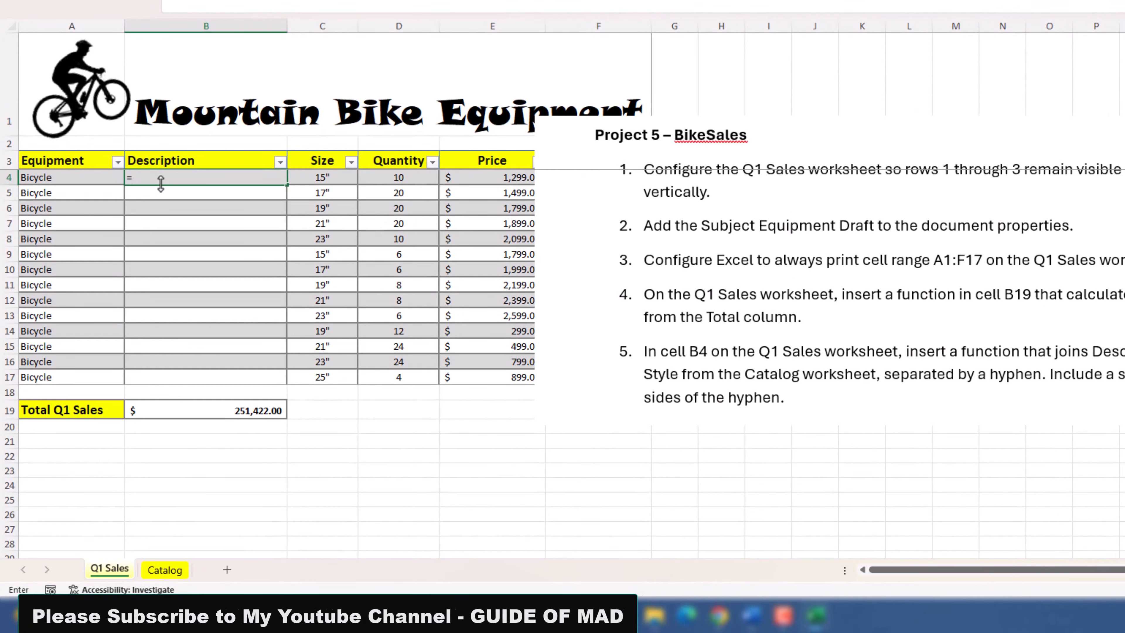
pyautogui.write('conc')
pyautogui.press('Down')
pyautogui.press('Tab')
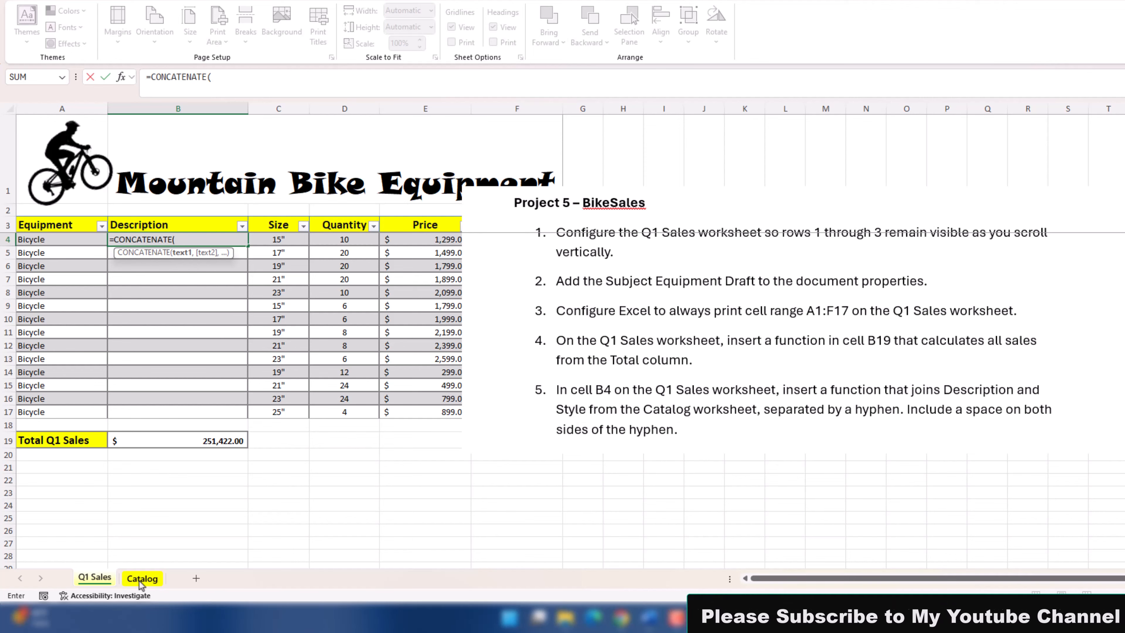
pyautogui.click(140, 580)
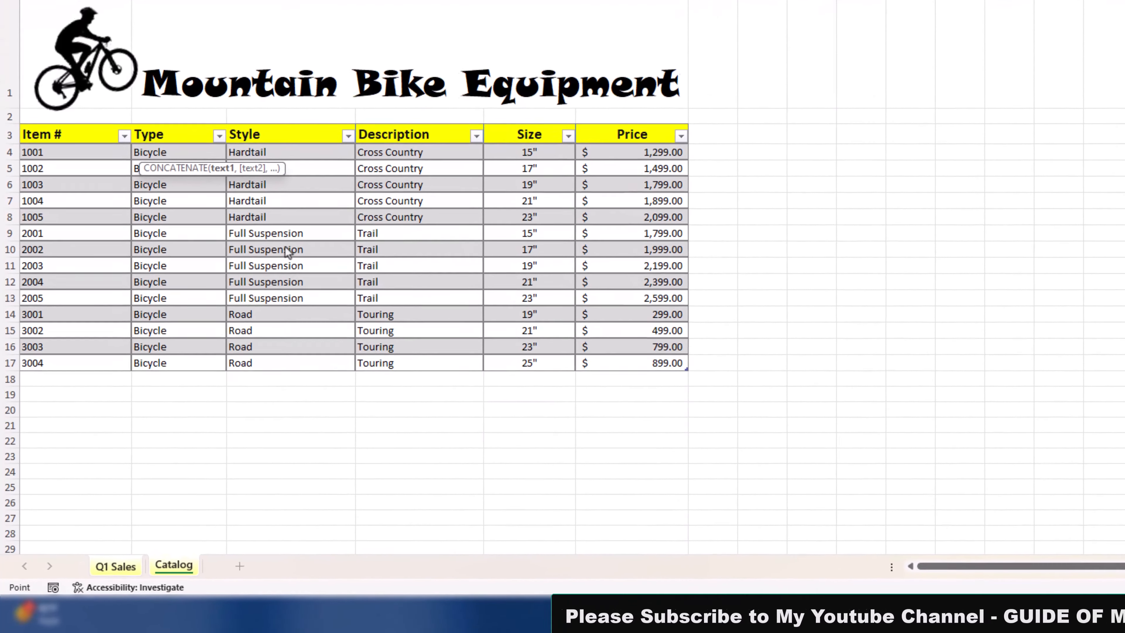
pyautogui.click(368, 214)
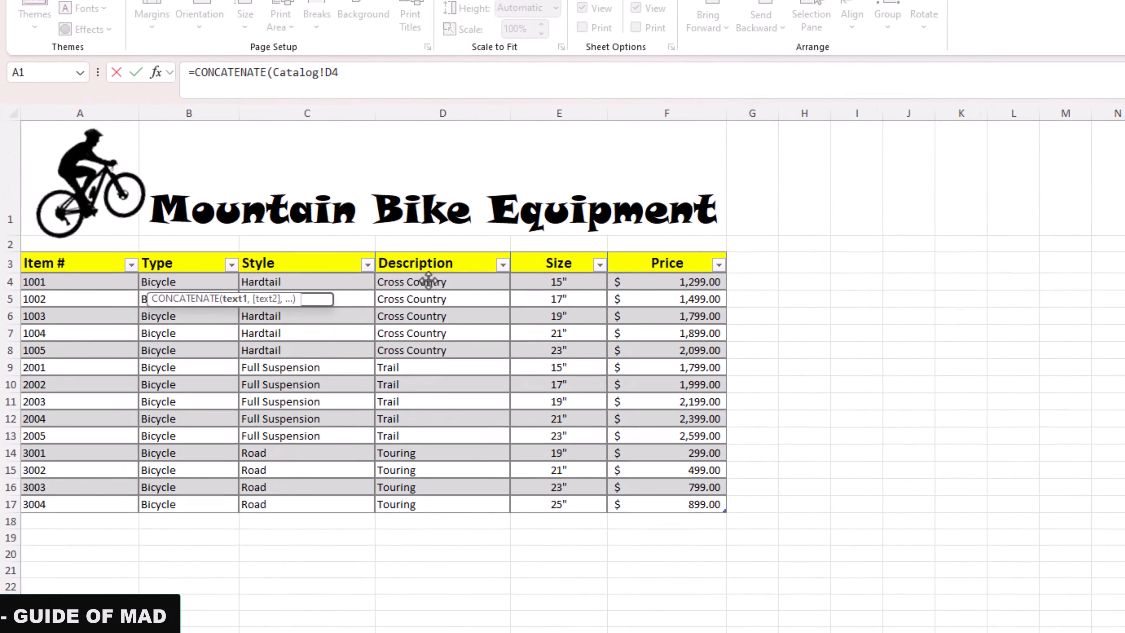
# Step: Add a space, a hyphen and another space to the CONCATENATE formula as separate quoted text arguments
pyautogui.write(',')
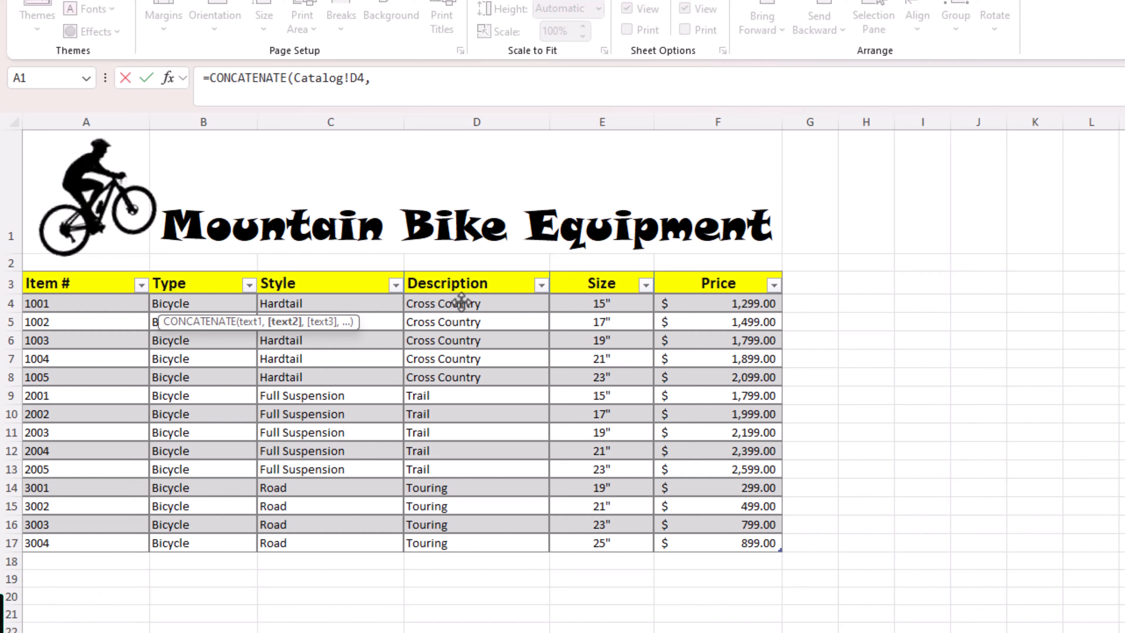
pyautogui.write('"')
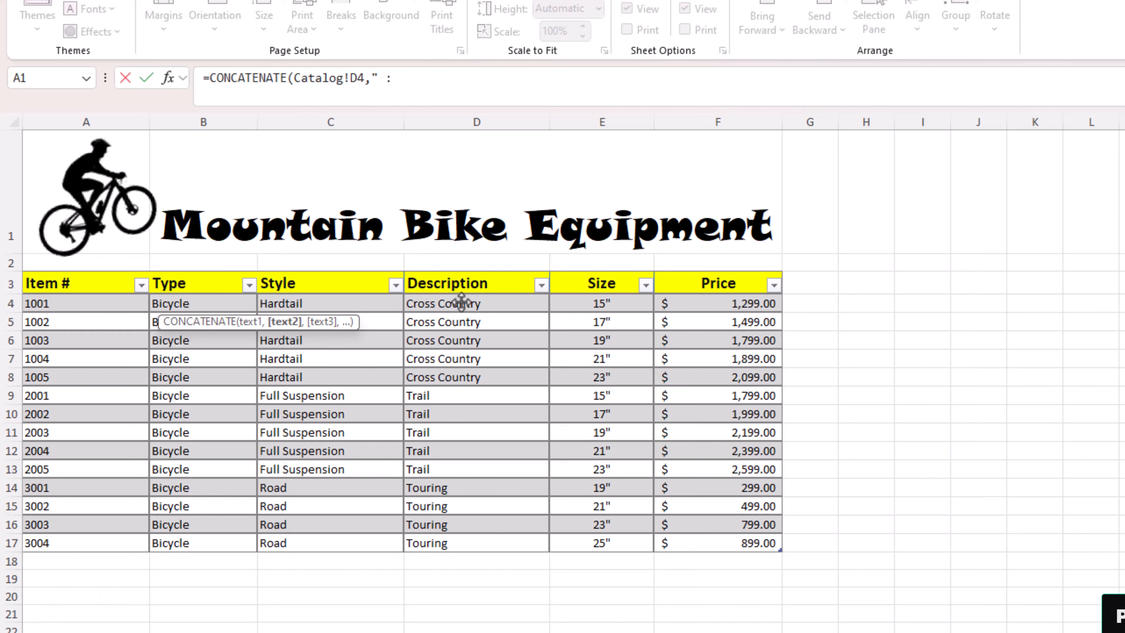
pyautogui.write(' "')
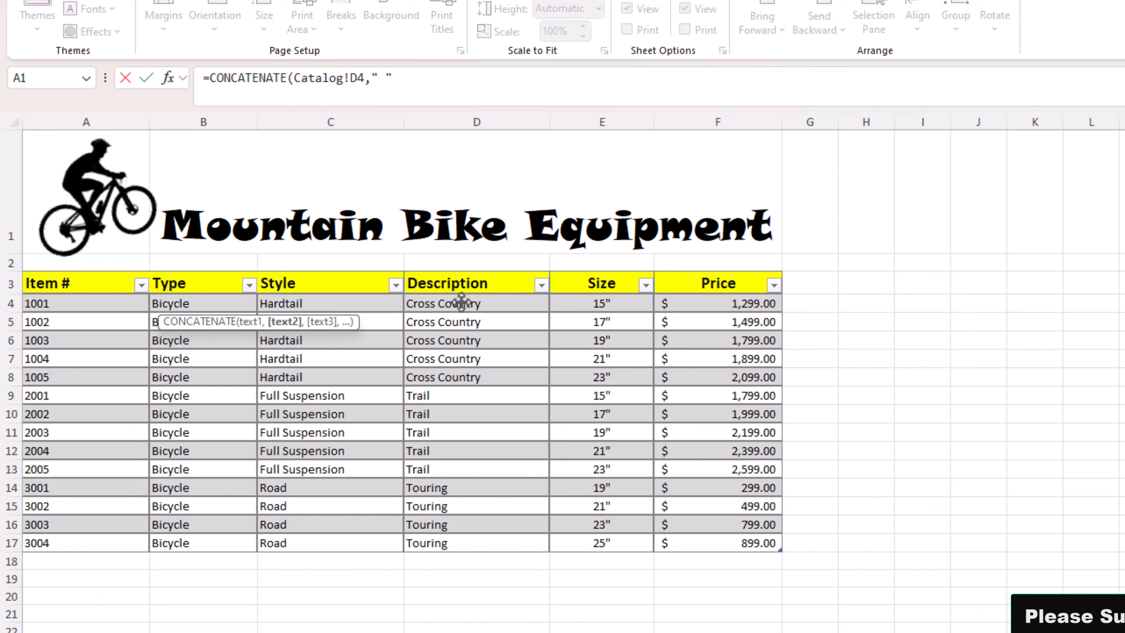
pyautogui.write(',')
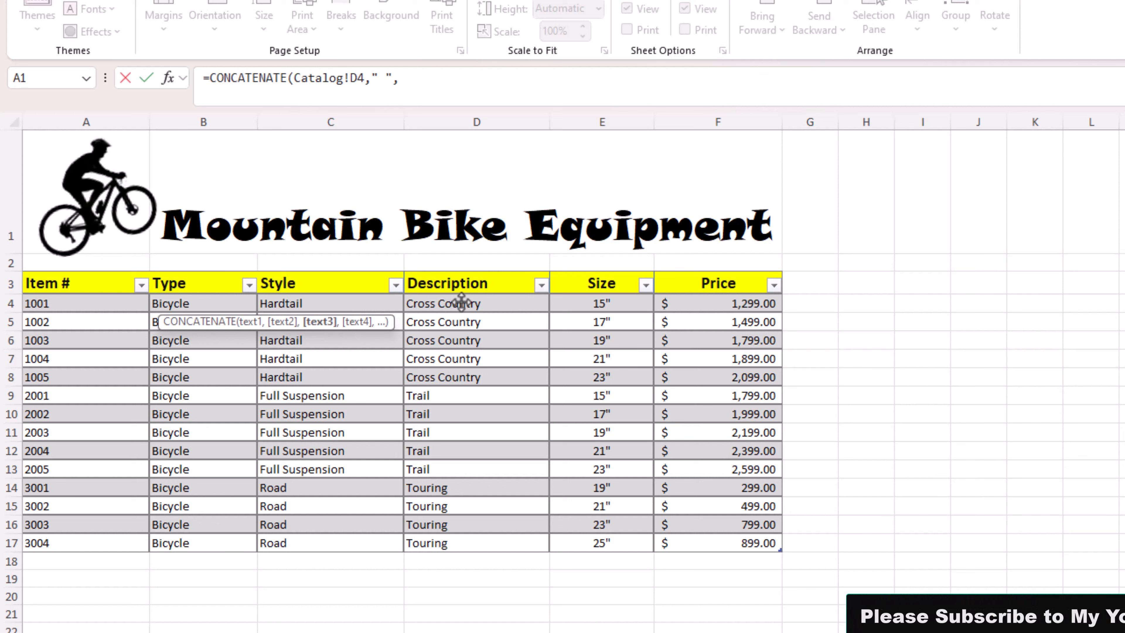
pyautogui.write('"')
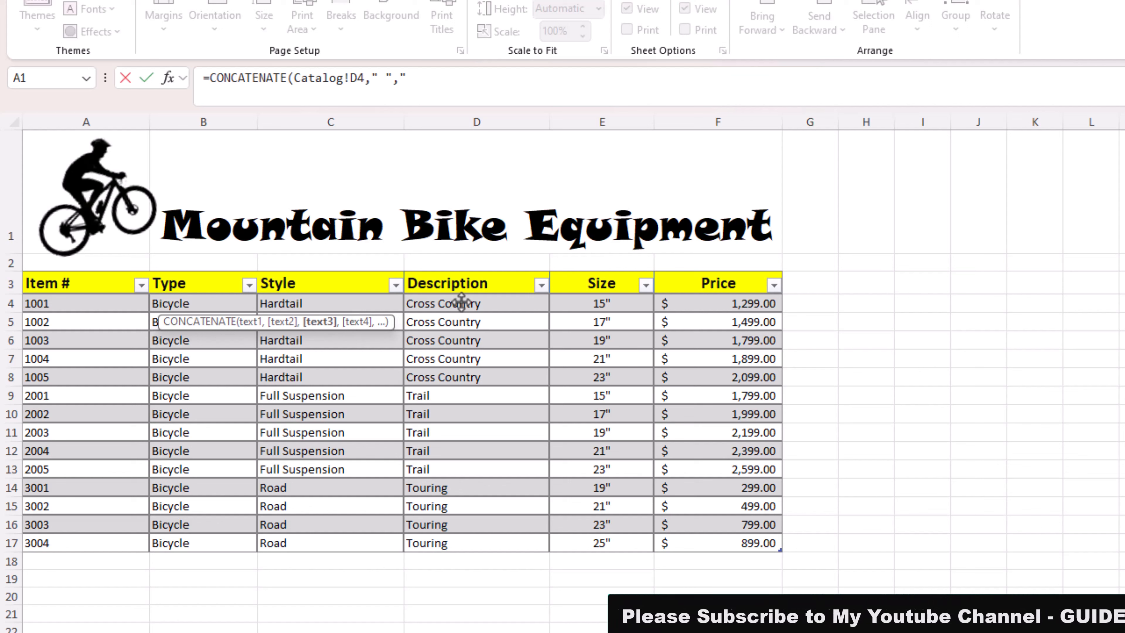
pyautogui.write('-"')
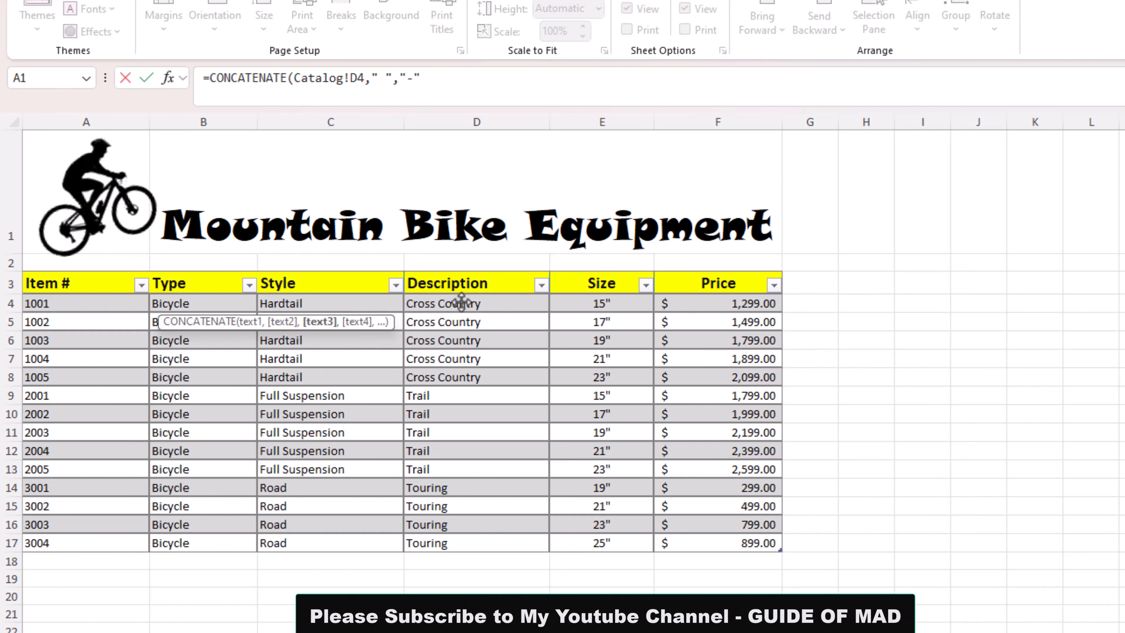
pyautogui.write(',')
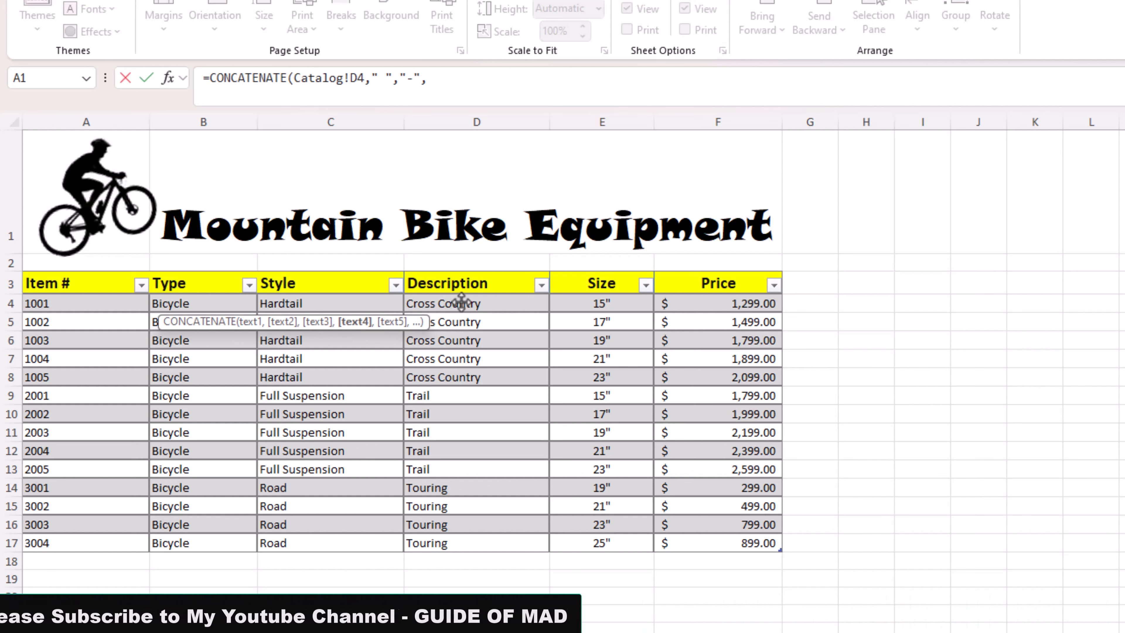
pyautogui.write('"')
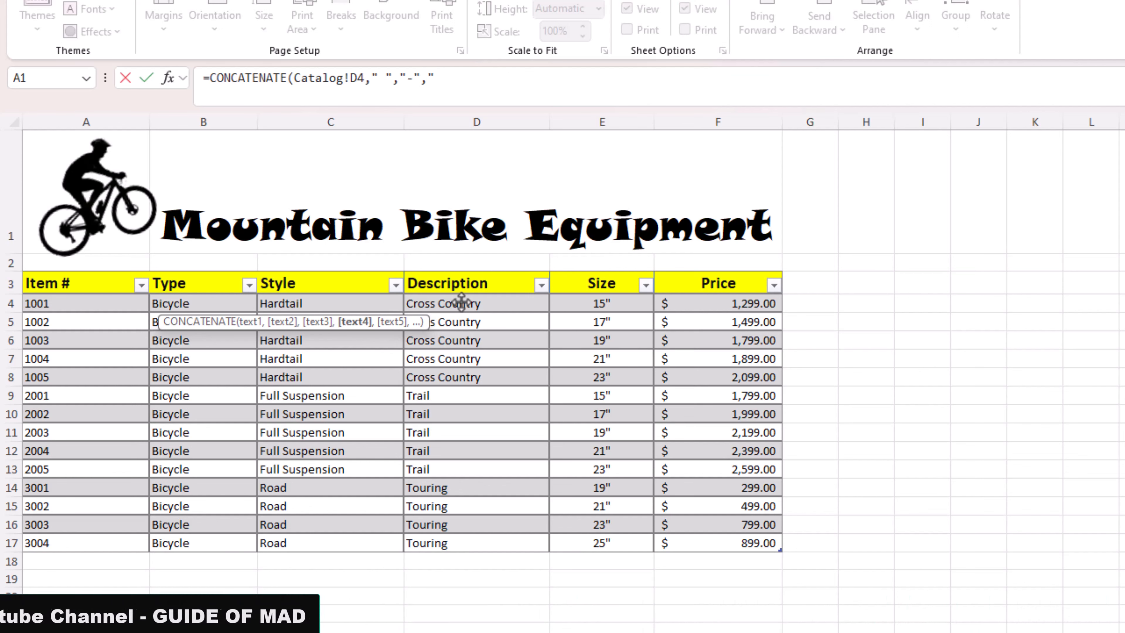
pyautogui.write(' "')
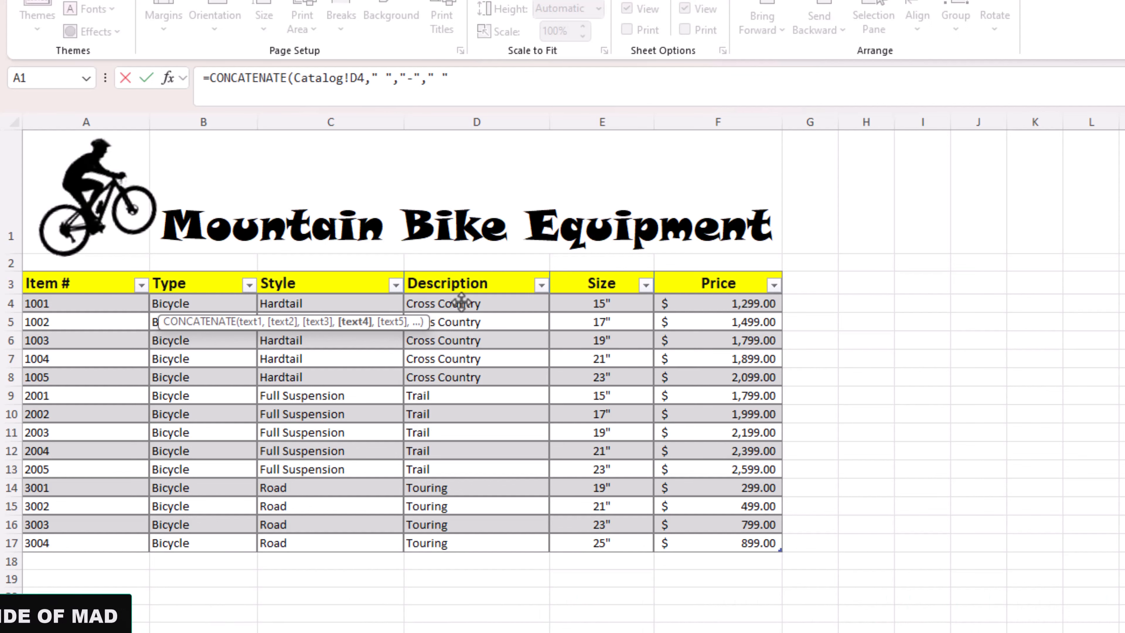
pyautogui.write(',')
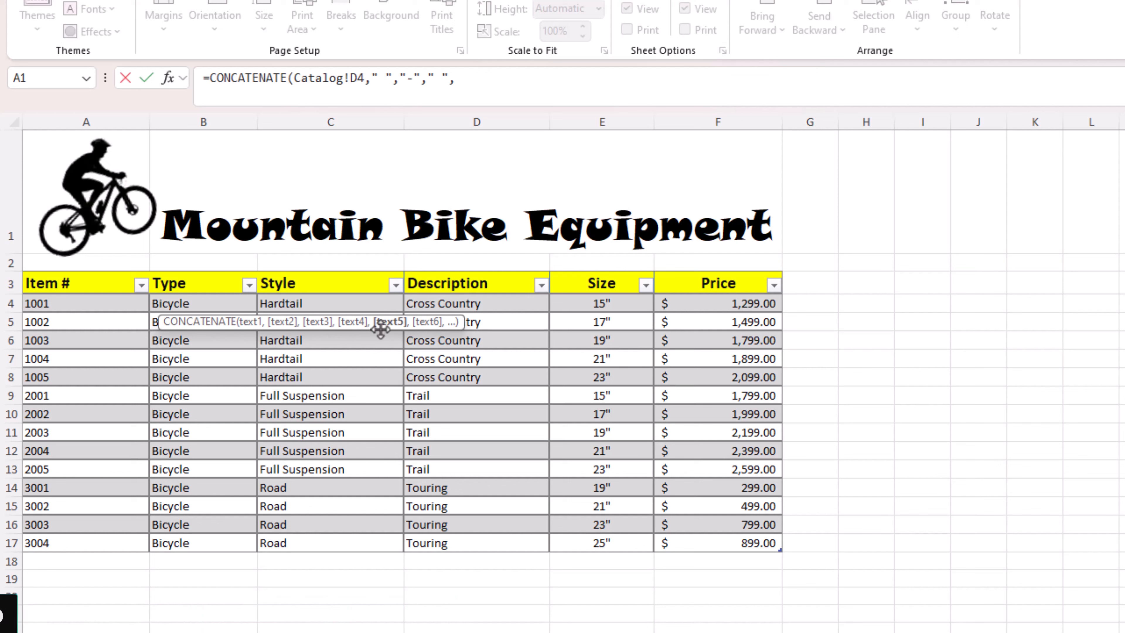
# Step: Complete the CONCATENATE formula with the Catalog worksheet's Style cell C4 as its last argument
pyautogui.click(305, 302)
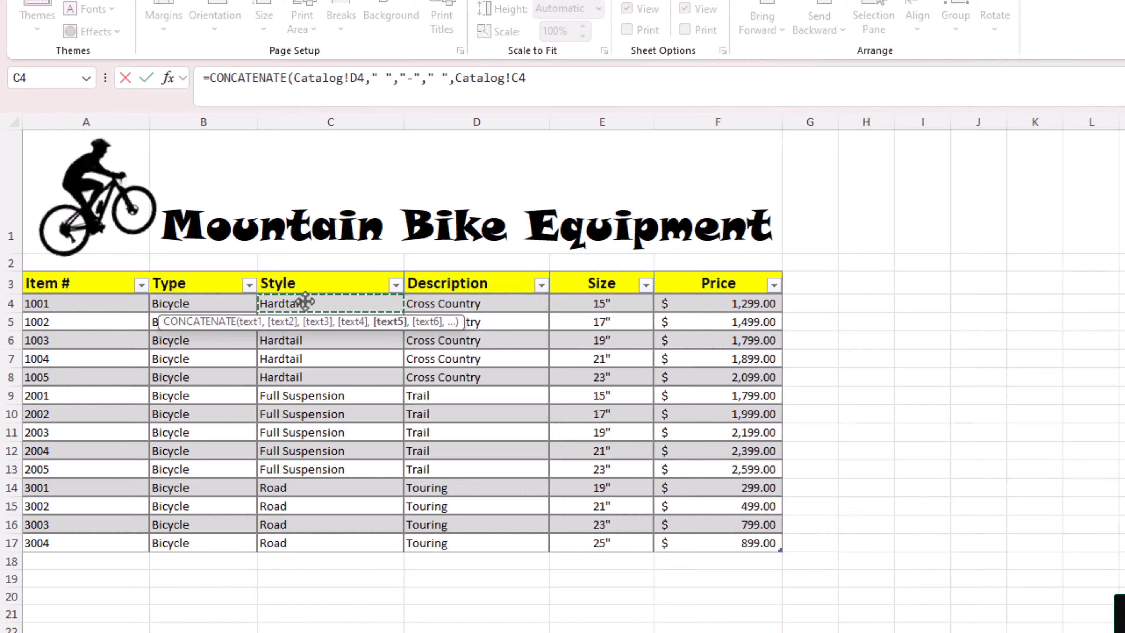
pyautogui.write(')')
pyautogui.press('Return')
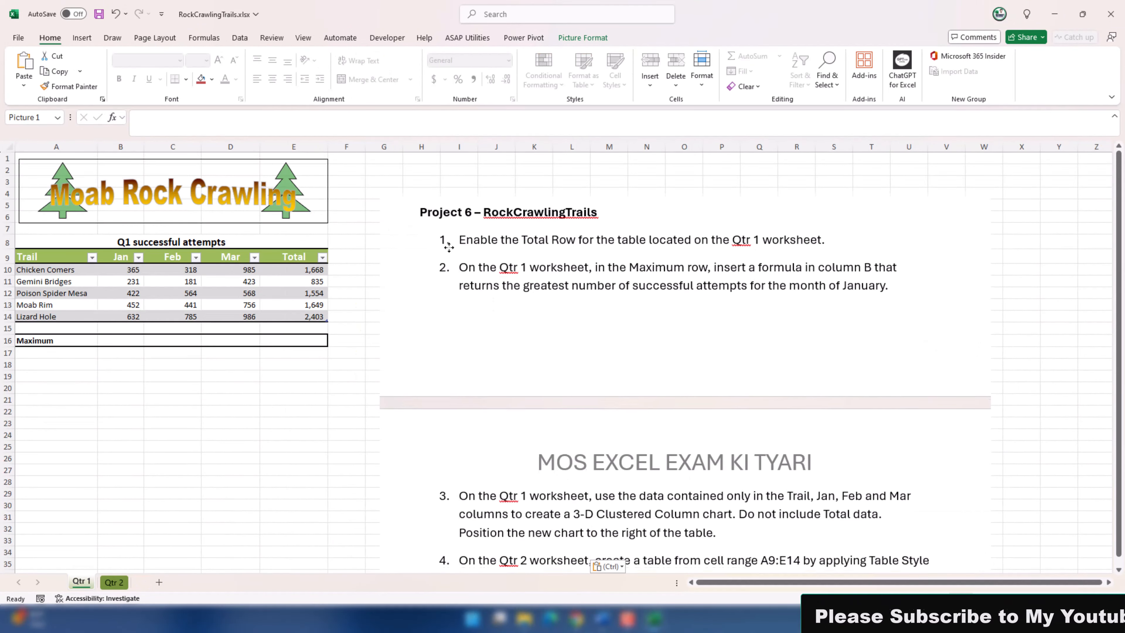
# Step: Enable the total row for the Q1 successful attempts table on the Qtr 1 worksheet of the RockCrawlingTrails workbook
pyautogui.moveTo(448, 247); pyautogui.dragTo(448, 245)
pyautogui.click(173, 281)
pyautogui.click(578, 37)
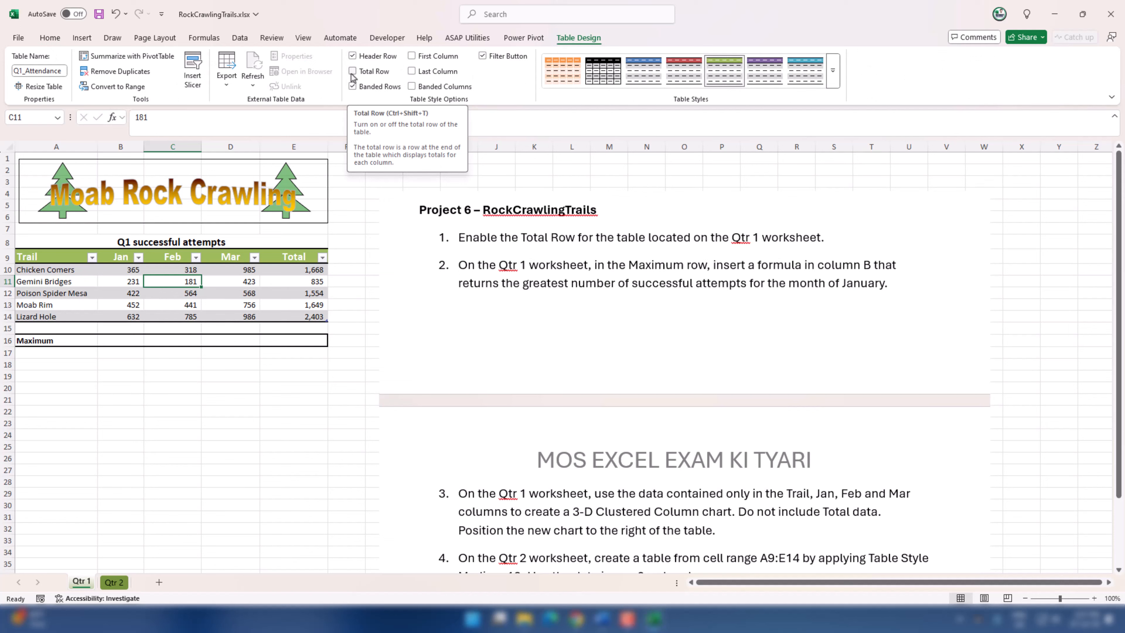
pyautogui.click(352, 72)
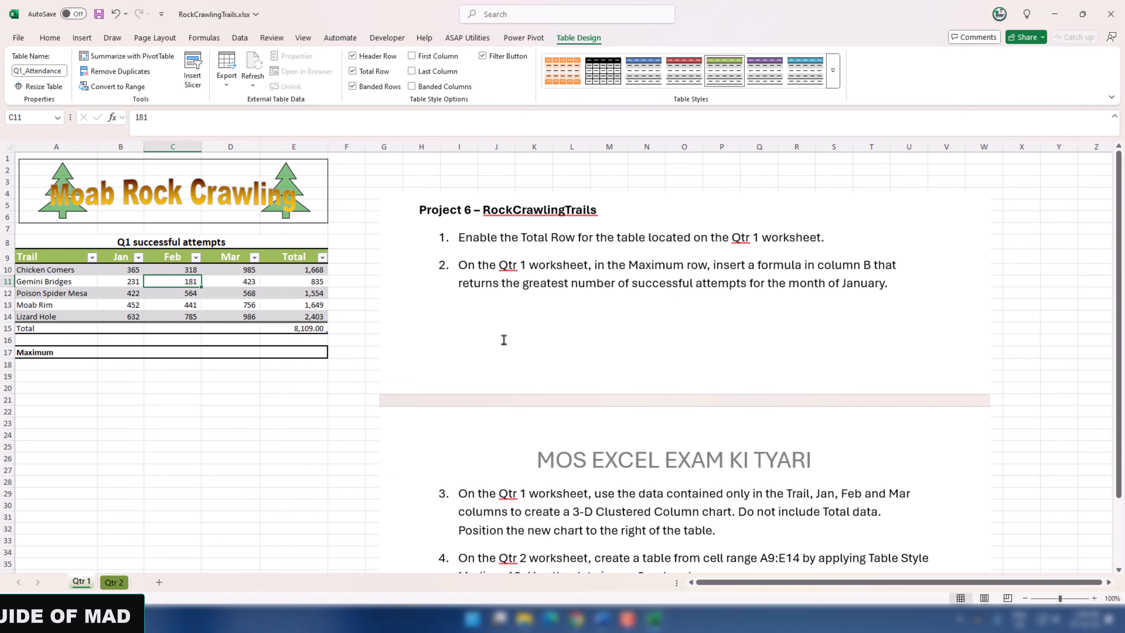
# Step: Enter =MAX(B10:B14) in cell B17 of the Maximum row to return the greatest number of January attempts
pyautogui.moveTo(502, 339)
pyautogui.mouseDown()
pyautogui.moveTo(587, 393)
pyautogui.moveTo(509, 359)
pyautogui.mouseUp()
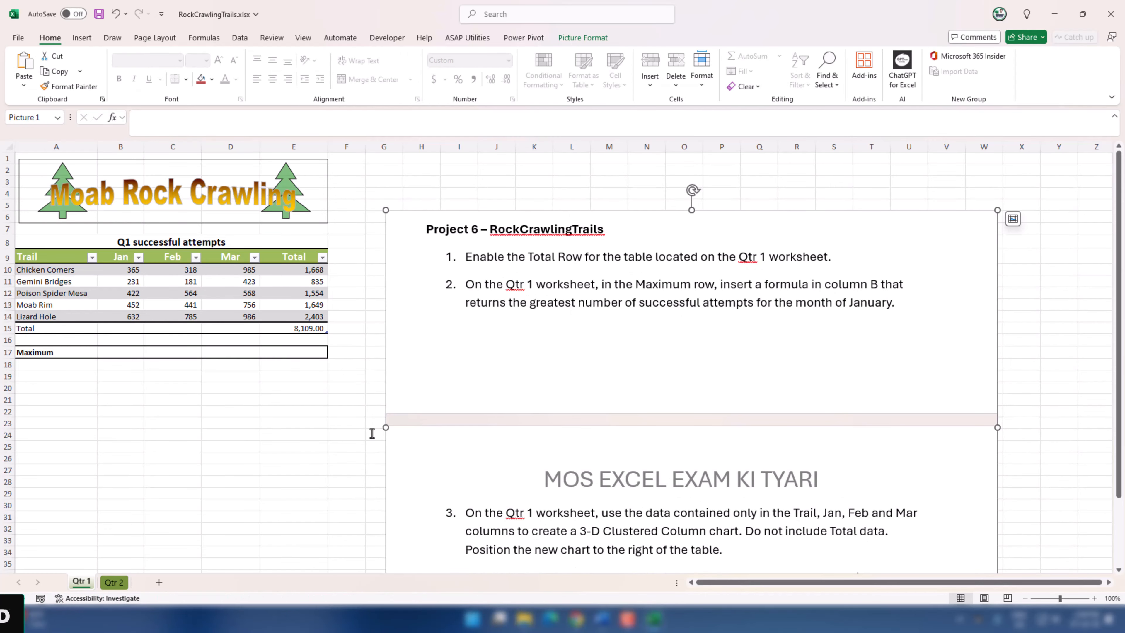
pyautogui.click(99, 357)
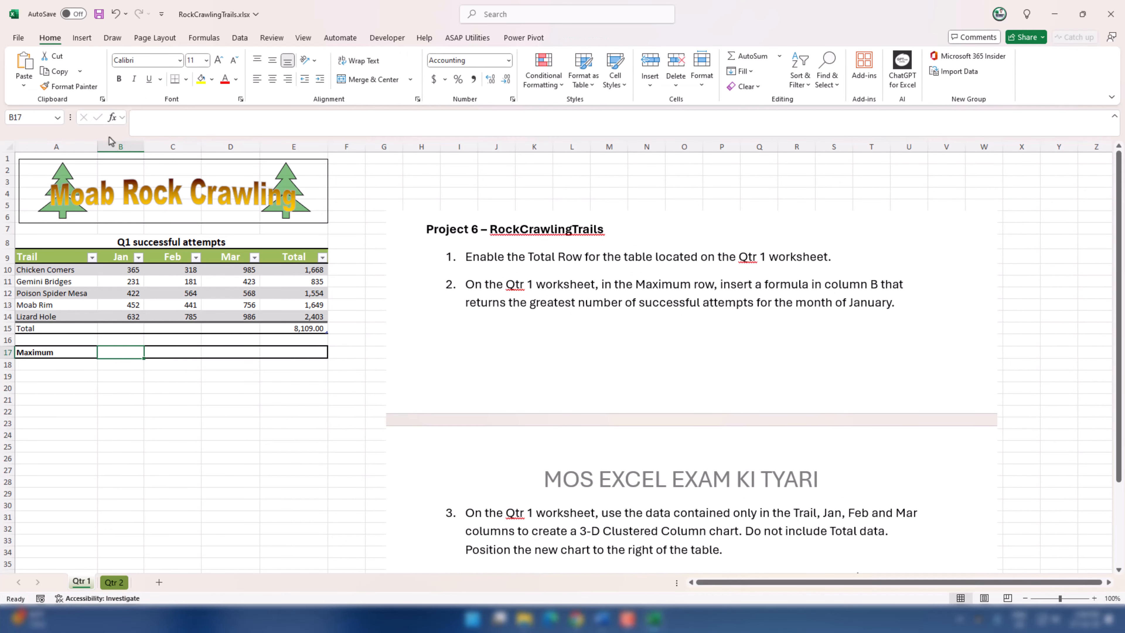
pyautogui.write('=n')
pyautogui.press('BackSpace')
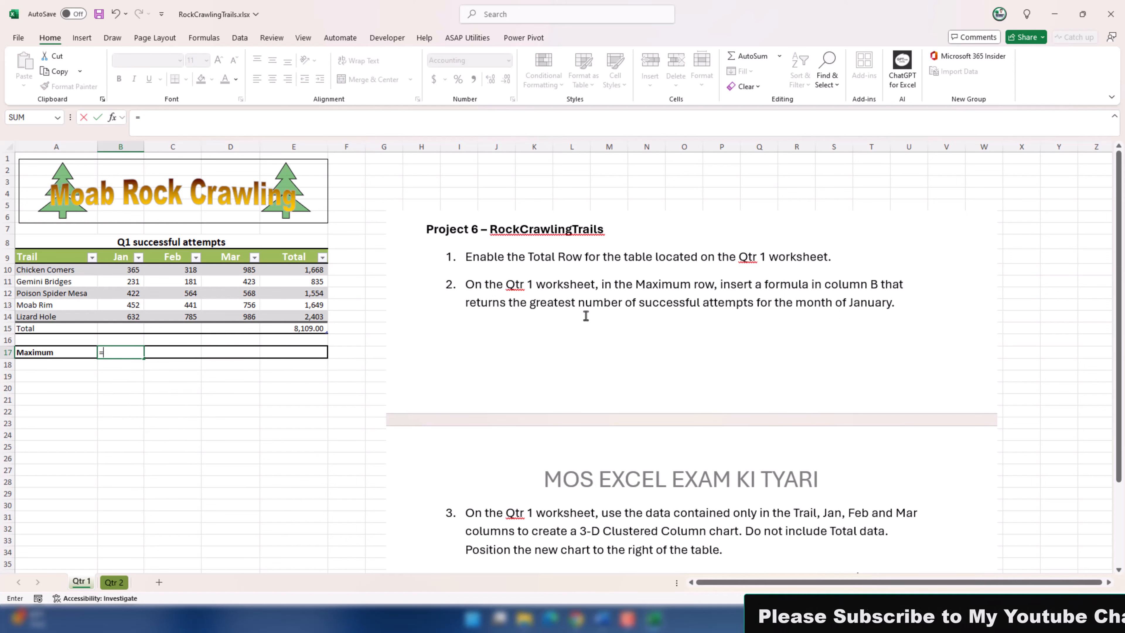
pyautogui.write('max')
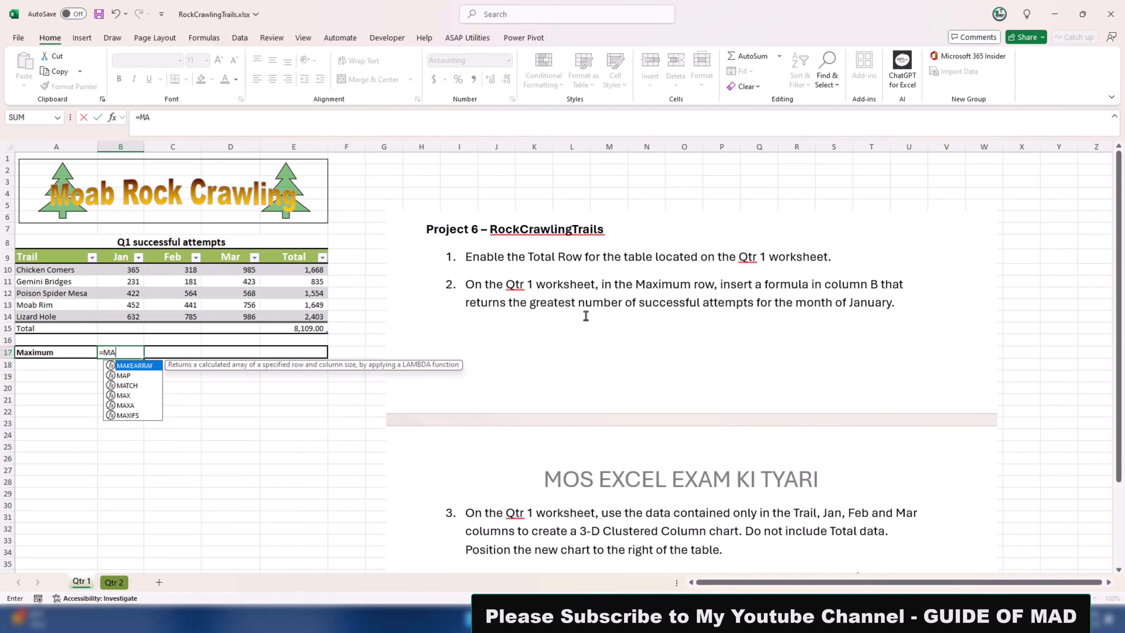
pyautogui.press('Tab')
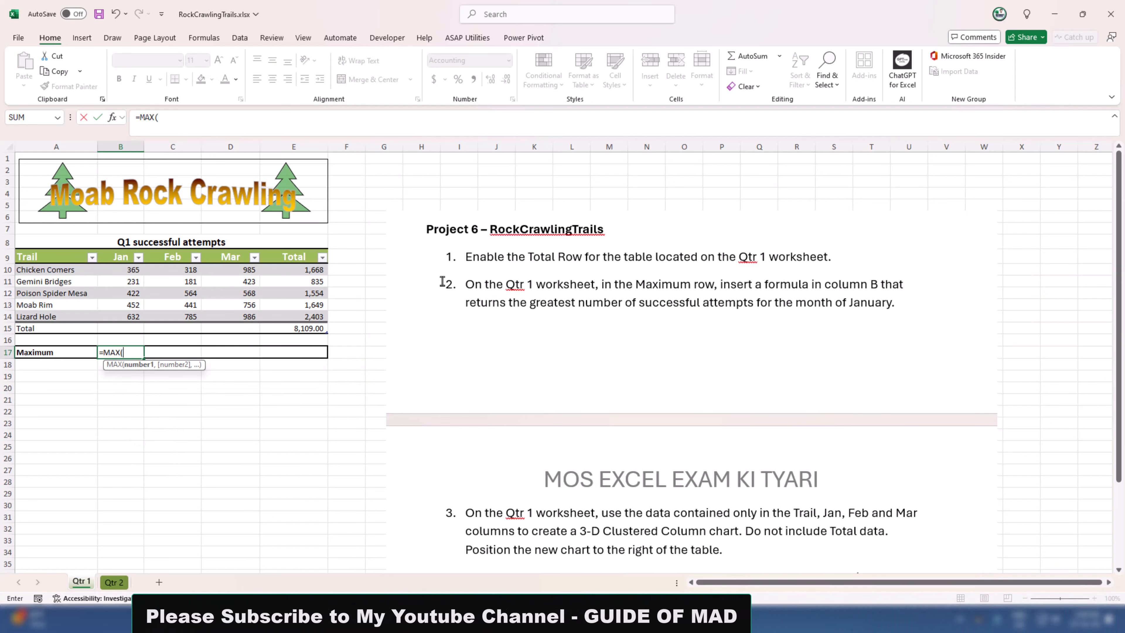
pyautogui.moveTo(120, 271); pyautogui.dragTo(131, 319)
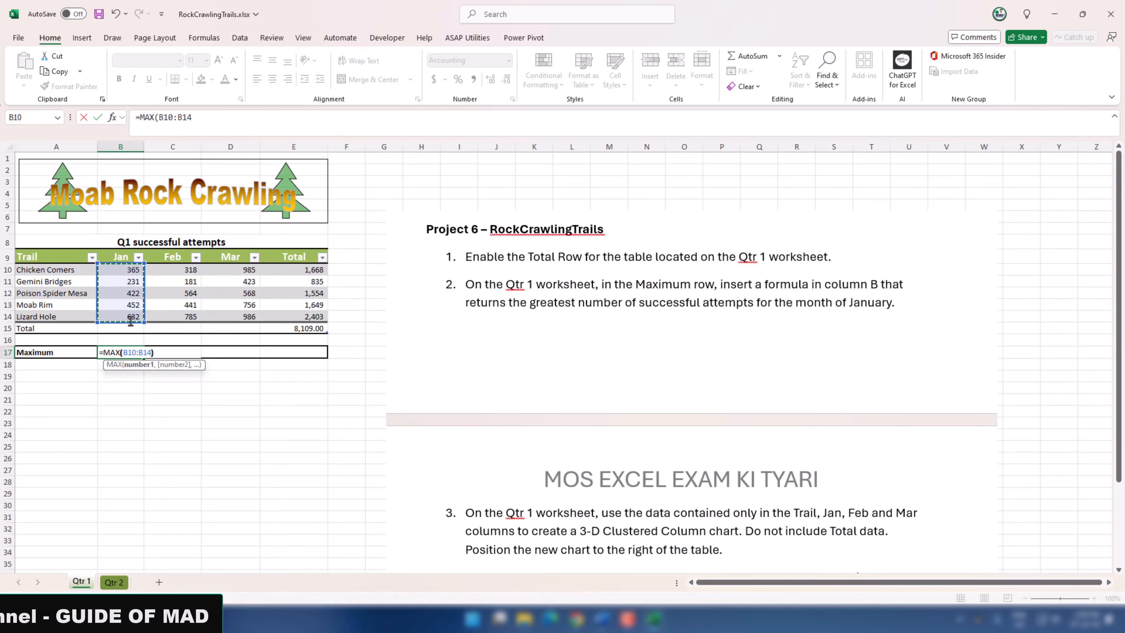
pyautogui.hotkey('ctrl', 'Return')
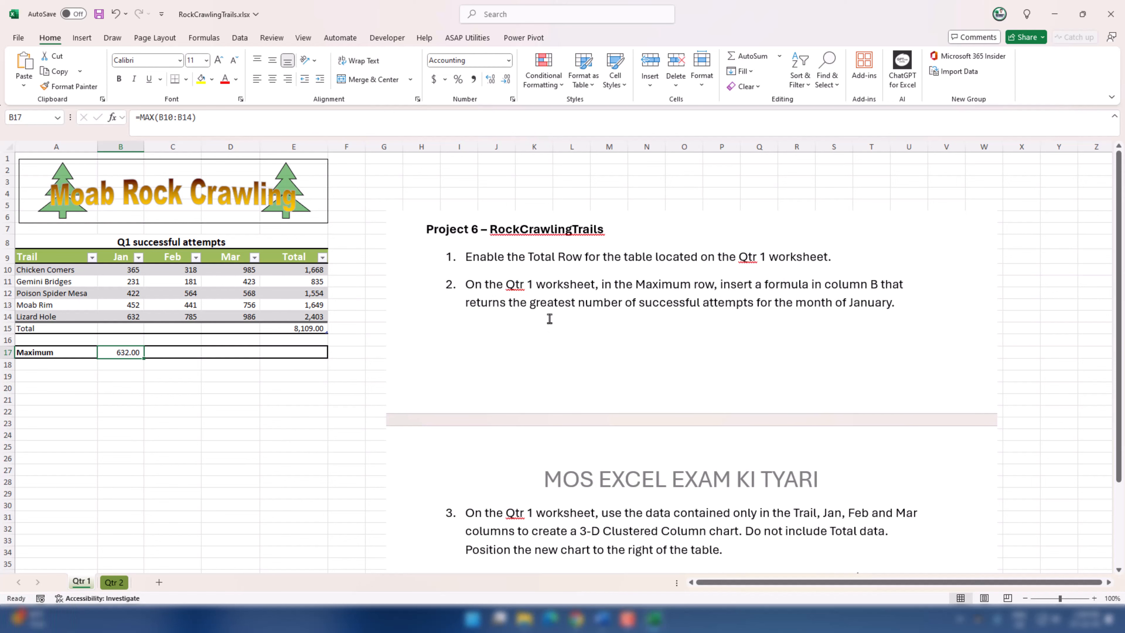
# Step: Insert a 3-D Clustered Column chart from the Trail, Jan, Feb and Mar data in A9:D14, excluding the totals
pyautogui.scroll(-2, 578, 388)
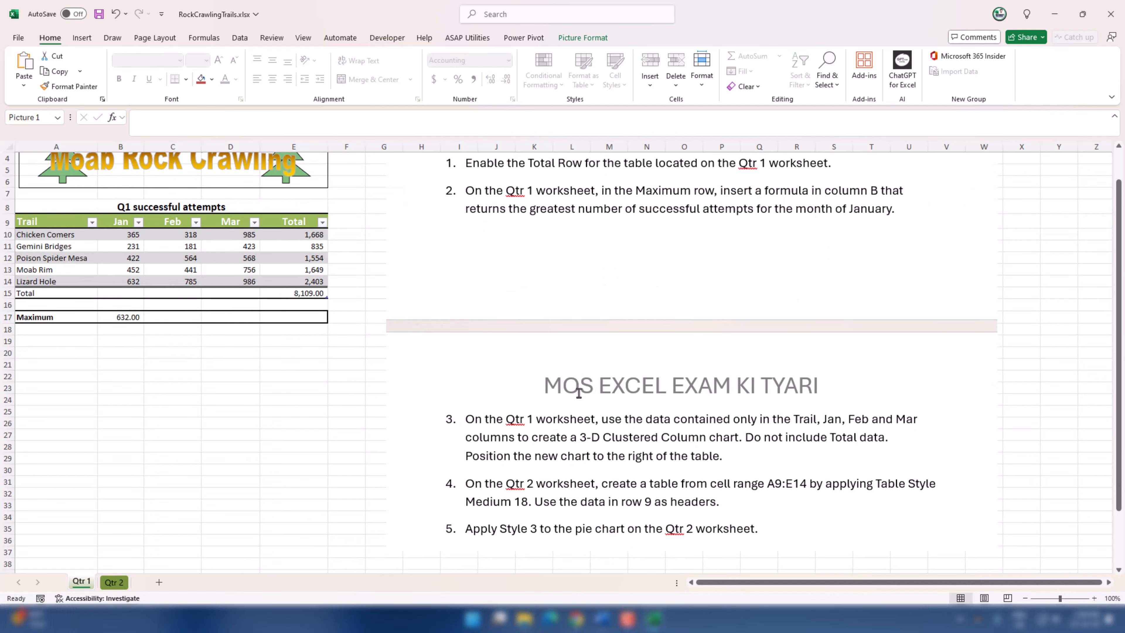
pyautogui.click(582, 356)
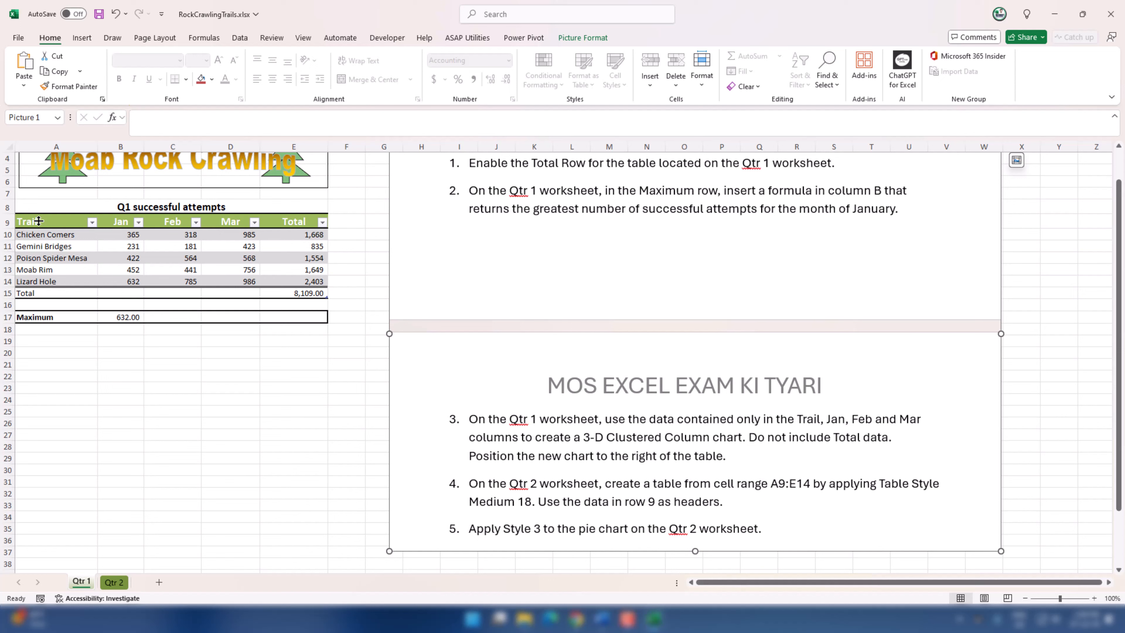
pyautogui.moveTo(39, 221); pyautogui.dragTo(230, 285)
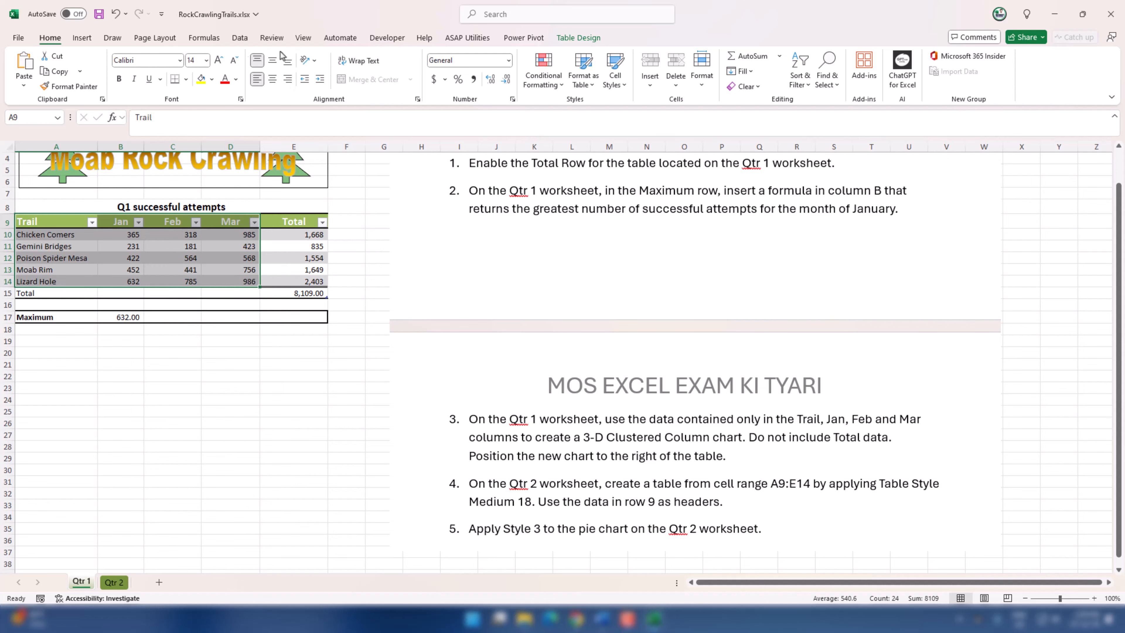
pyautogui.click(82, 38)
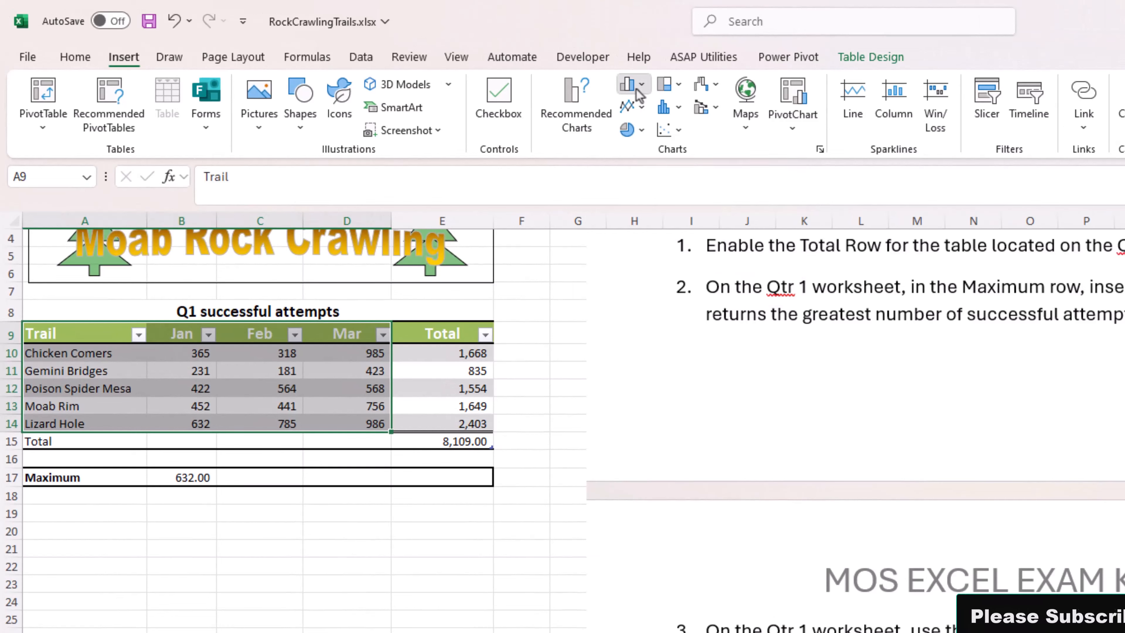
pyautogui.click(638, 89)
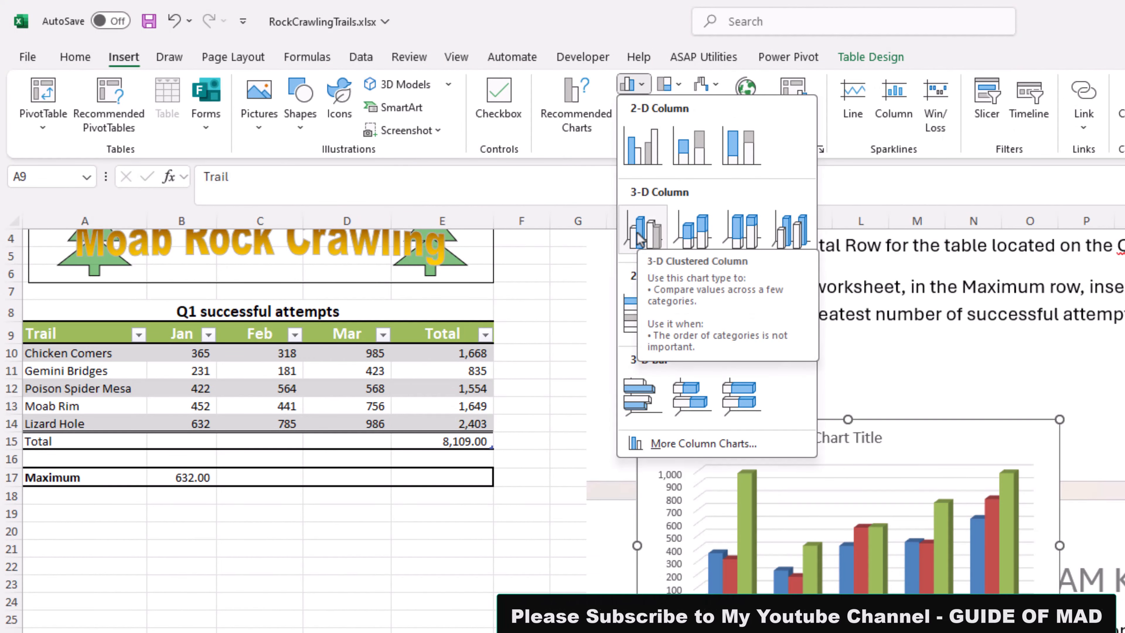
pyautogui.click(640, 239)
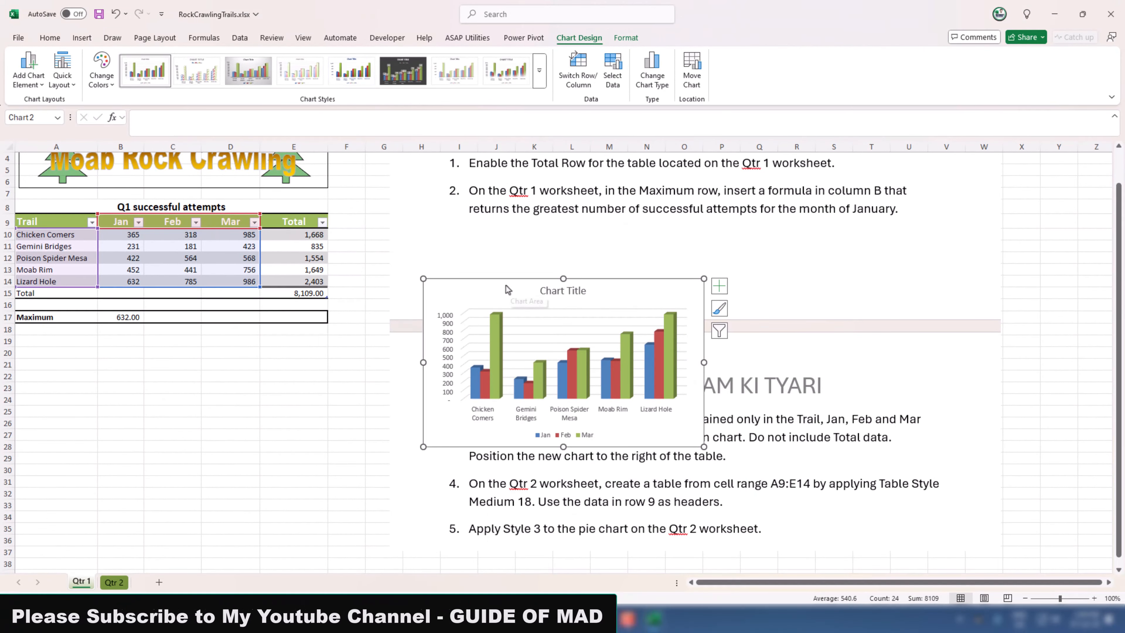
# Step: Position the new column chart to the right of the Q1 successful attempts table and shift the instructions picture slightly
pyautogui.moveTo(733, 409); pyautogui.dragTo(624, 322)
pyautogui.moveTo(432, 226); pyautogui.dragTo(438, 179)
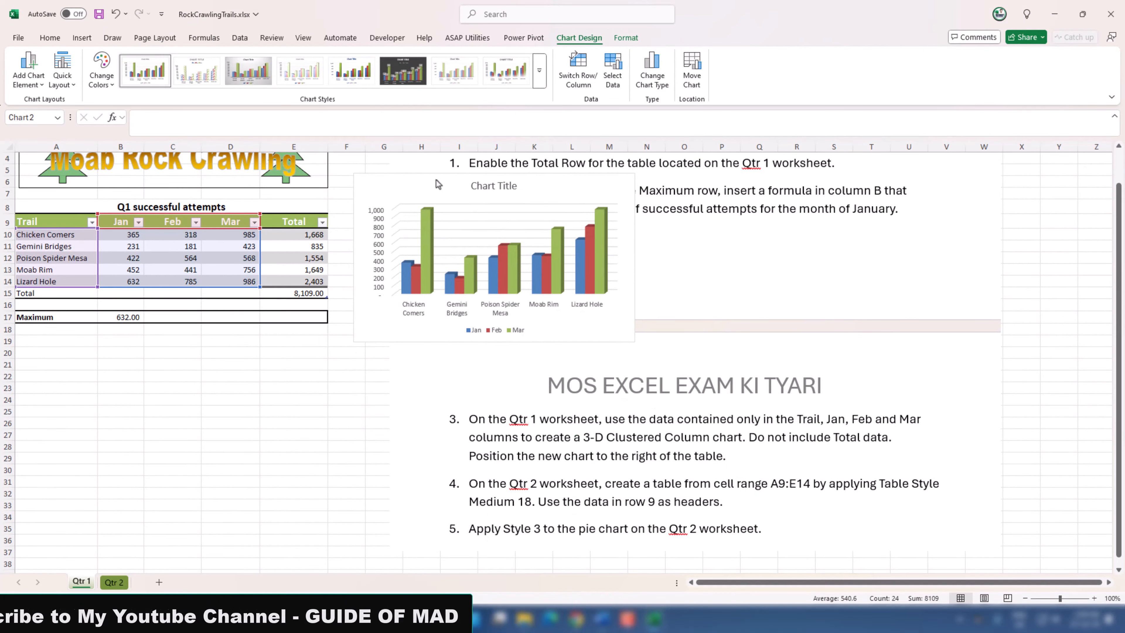
pyautogui.click(754, 269)
pyautogui.moveTo(754, 269); pyautogui.dragTo(713, 286)
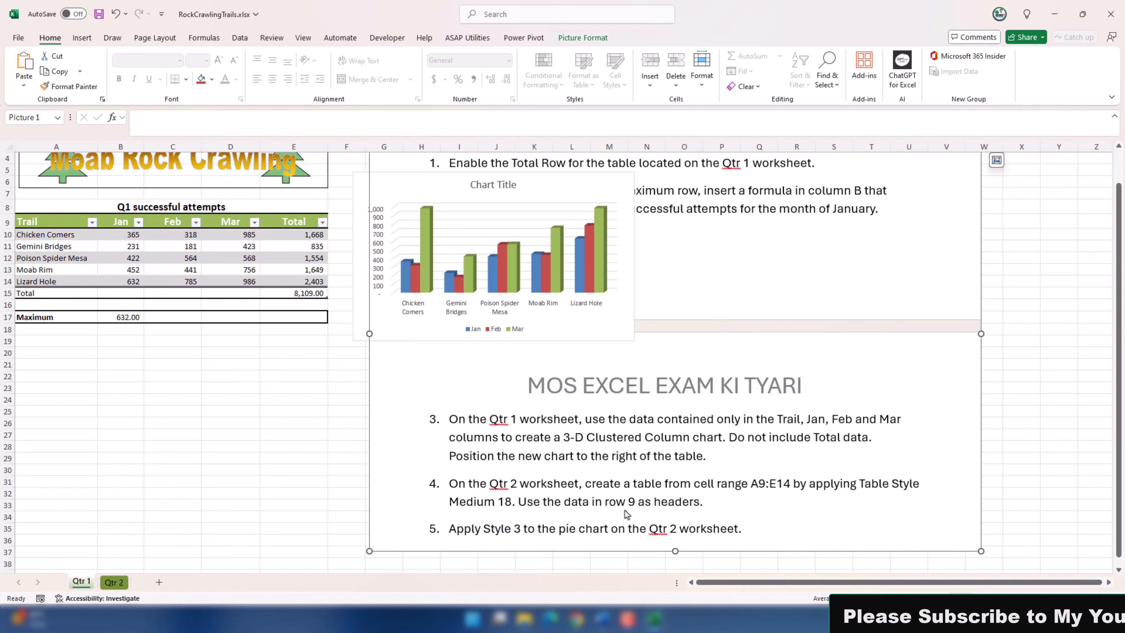
# Step: Format the range A9:E14 on the Qtr 2 worksheet as a table with headers, using Table Style Medium 18
pyautogui.click(116, 580)
pyautogui.moveTo(27, 256); pyautogui.dragTo(301, 319)
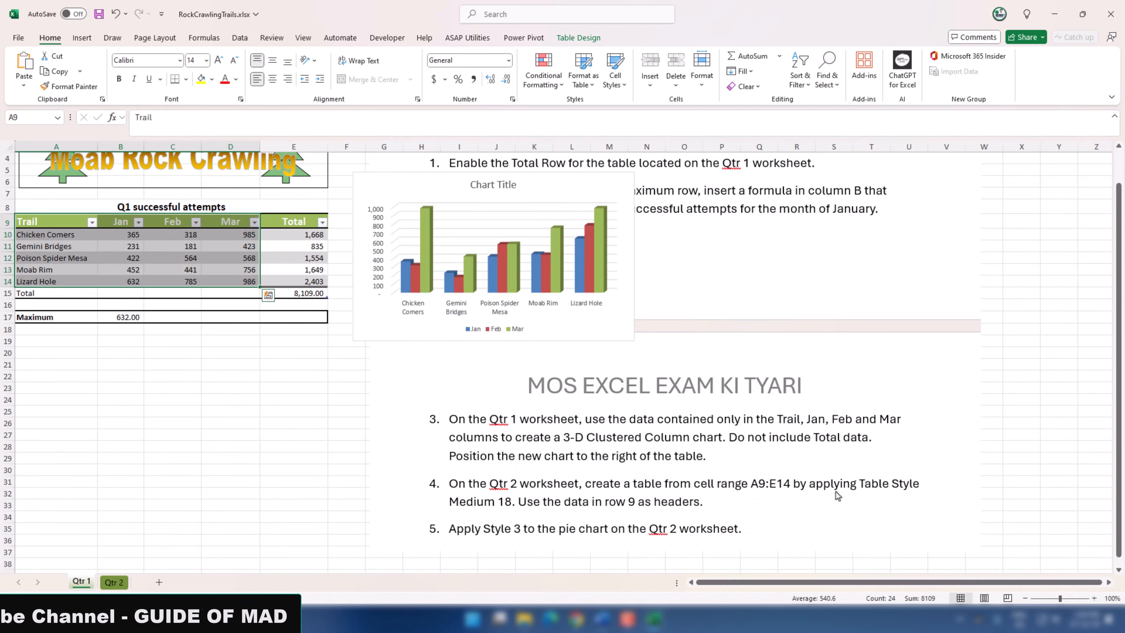
pyautogui.click(114, 581)
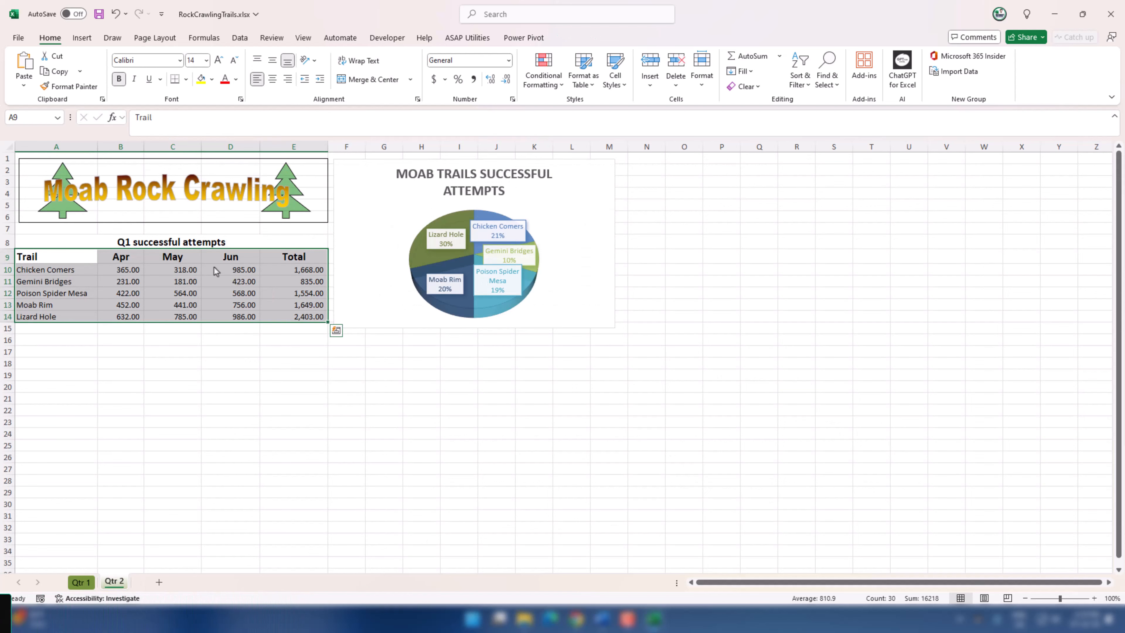
pyautogui.click(597, 85)
pyautogui.click(597, 85)
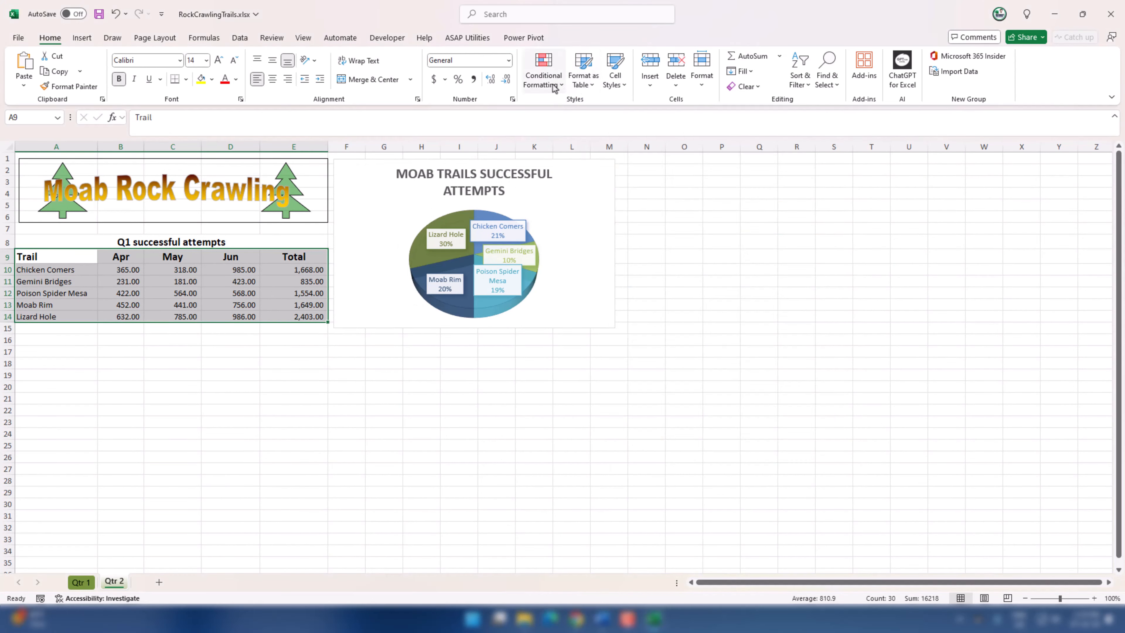
pyautogui.click(584, 81)
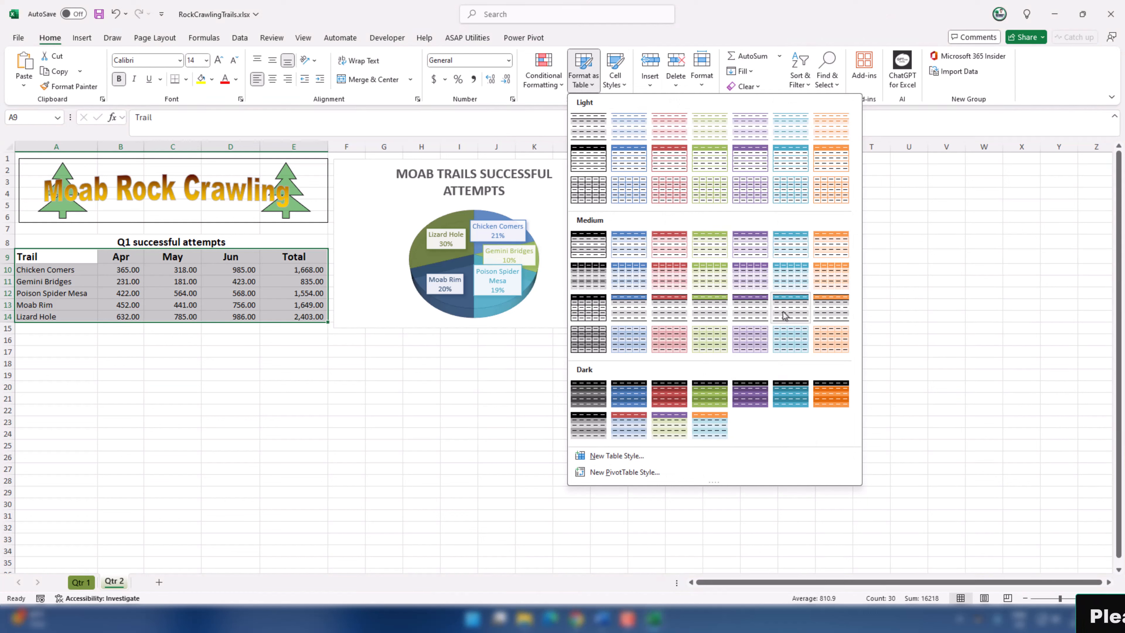
pyautogui.click(714, 310)
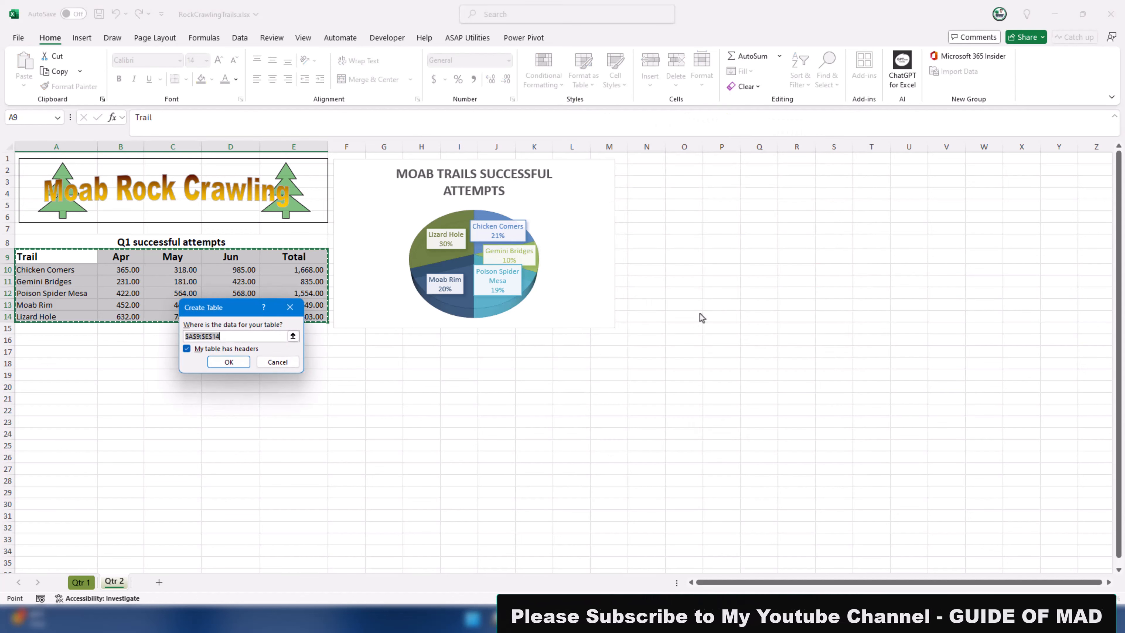
pyautogui.click(228, 362)
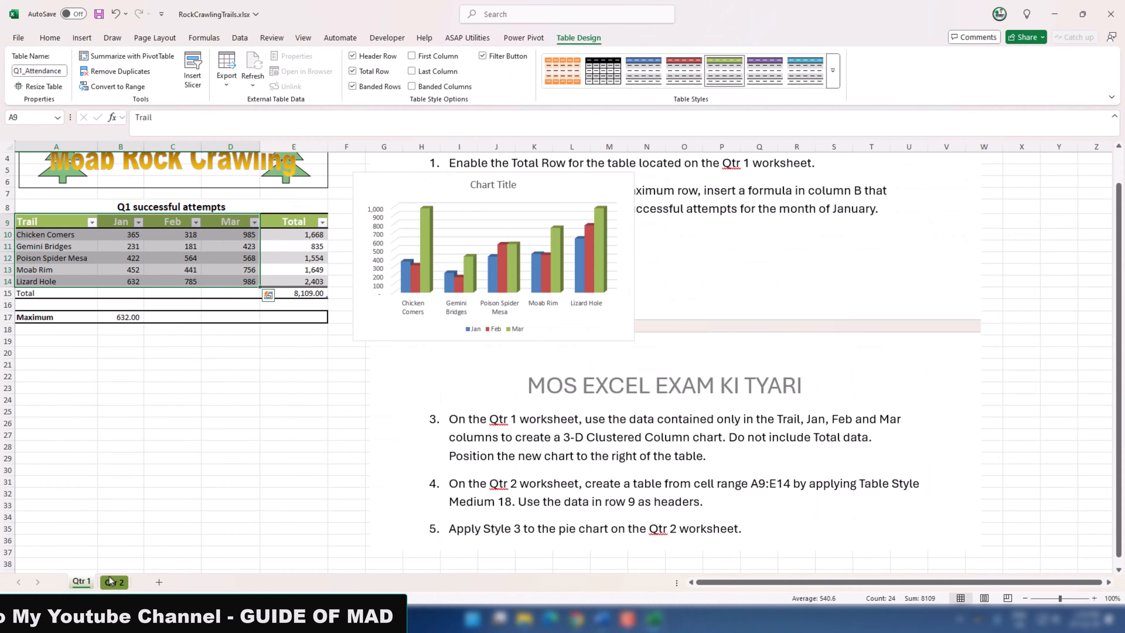
# Step: Apply chart Style 3 to the Moab Trails Successful Attempts pie chart on the Qtr 2 worksheet
pyautogui.click(642, 476)
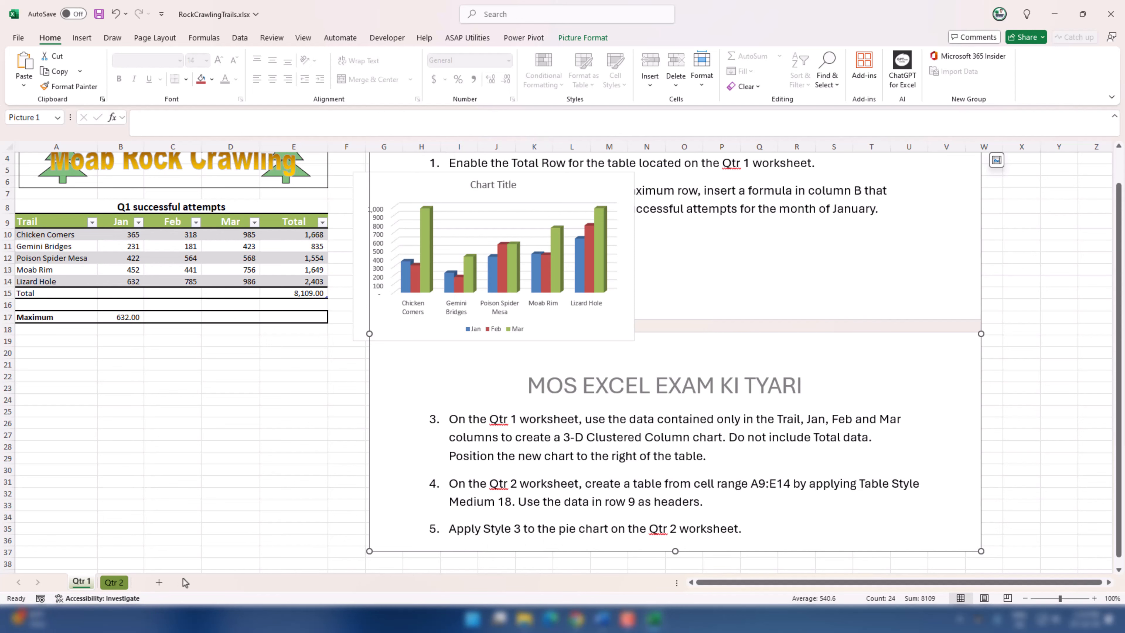
pyautogui.click(115, 582)
pyautogui.click(569, 296)
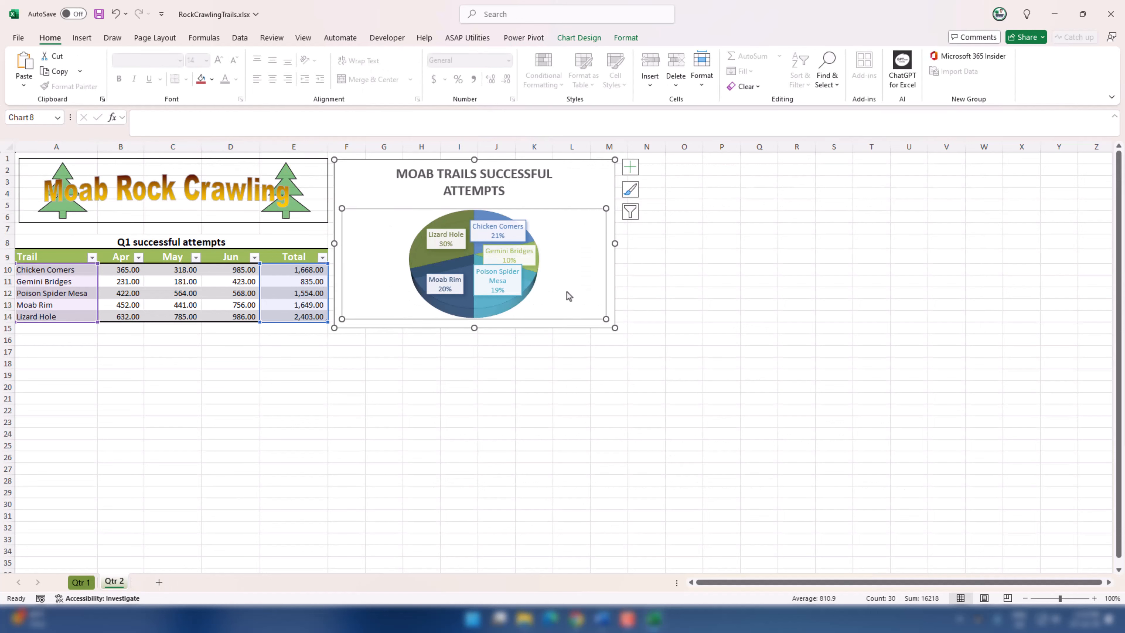
pyautogui.click(581, 202)
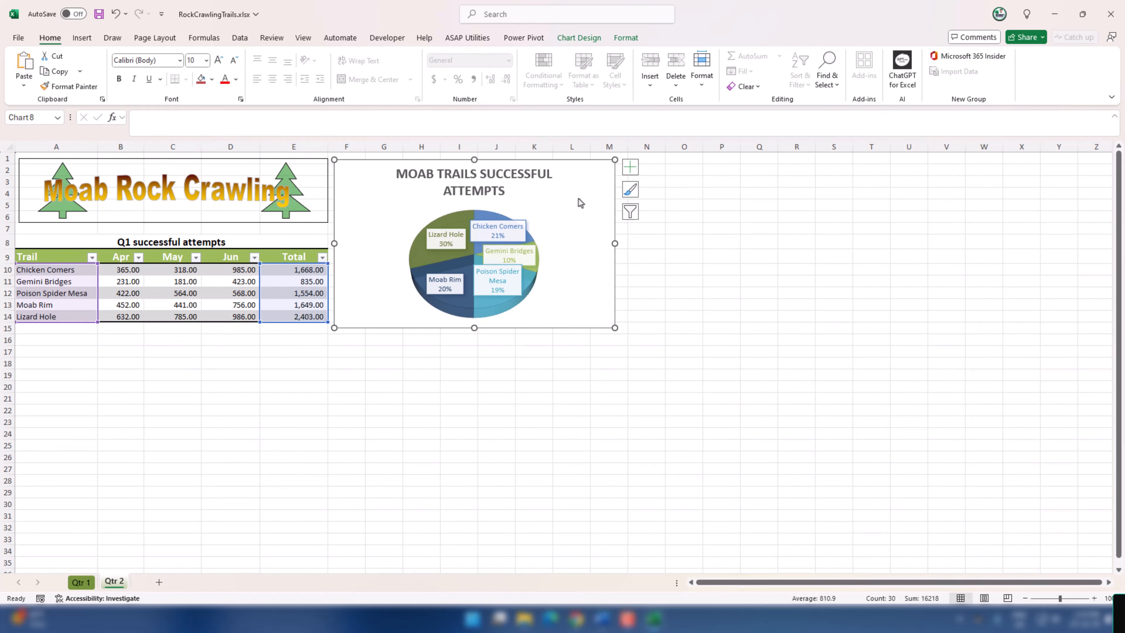
pyautogui.click(582, 38)
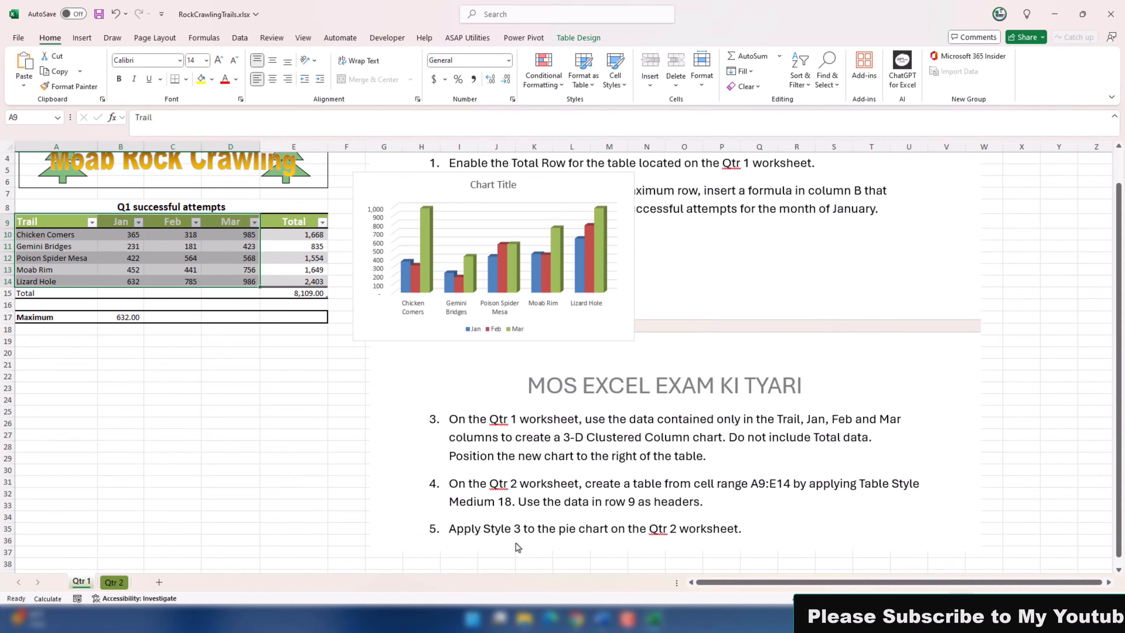
pyautogui.click(118, 583)
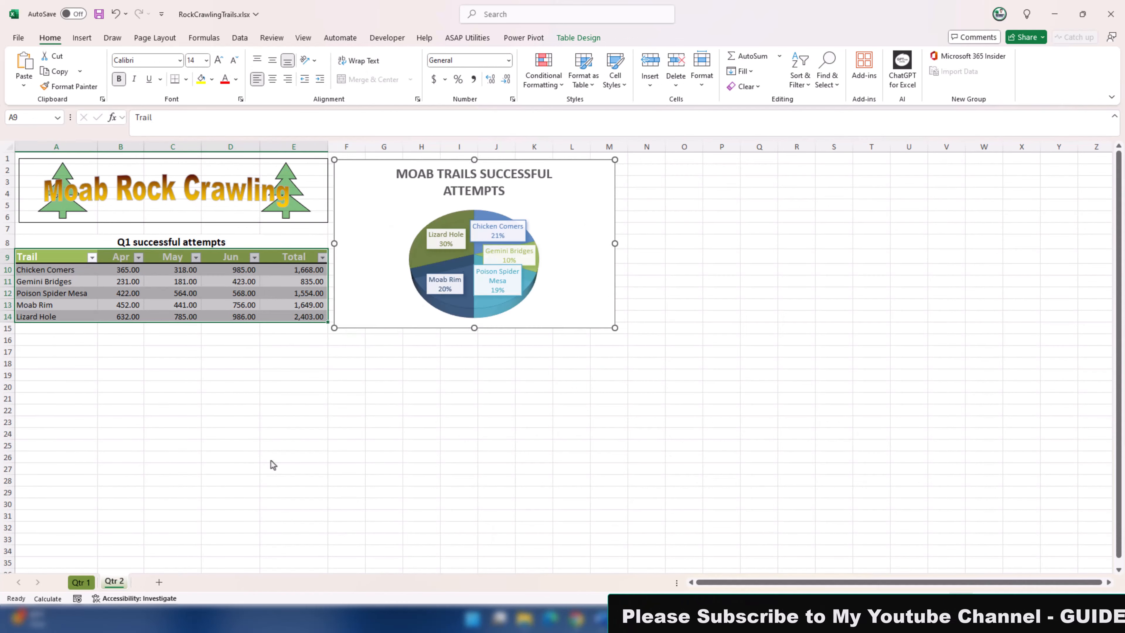
pyautogui.click(587, 219)
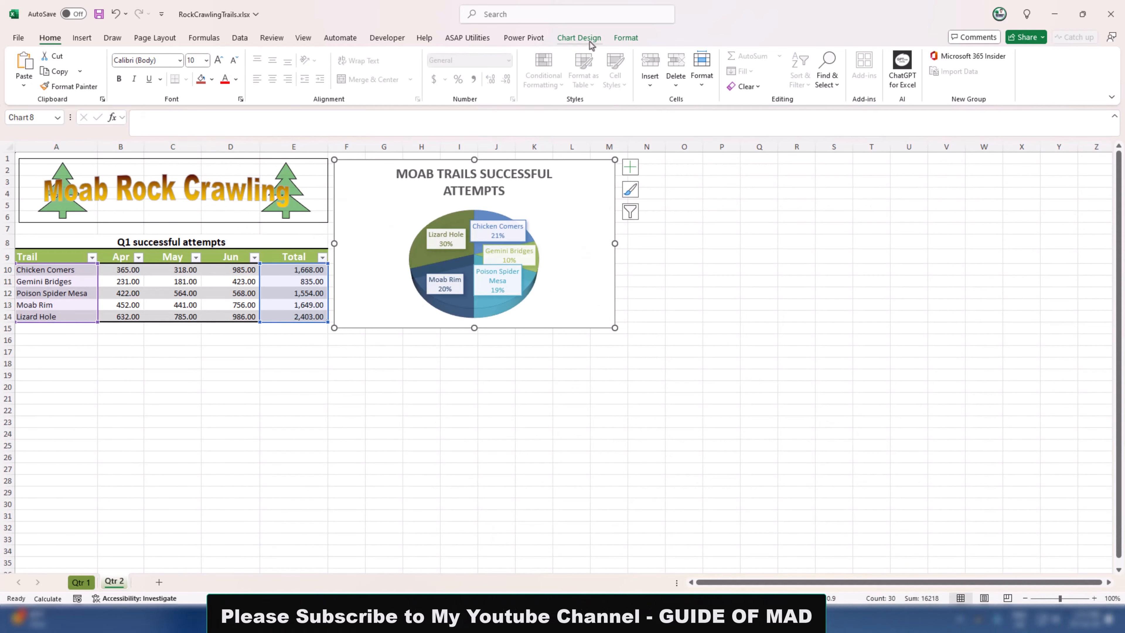
pyautogui.click(580, 37)
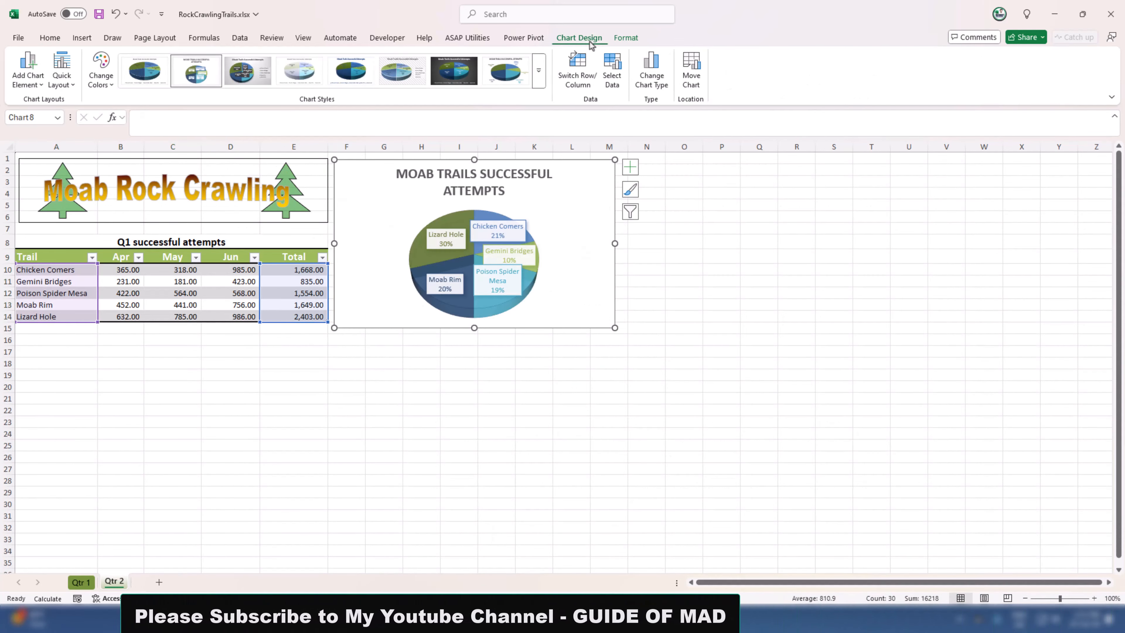
pyautogui.click(248, 71)
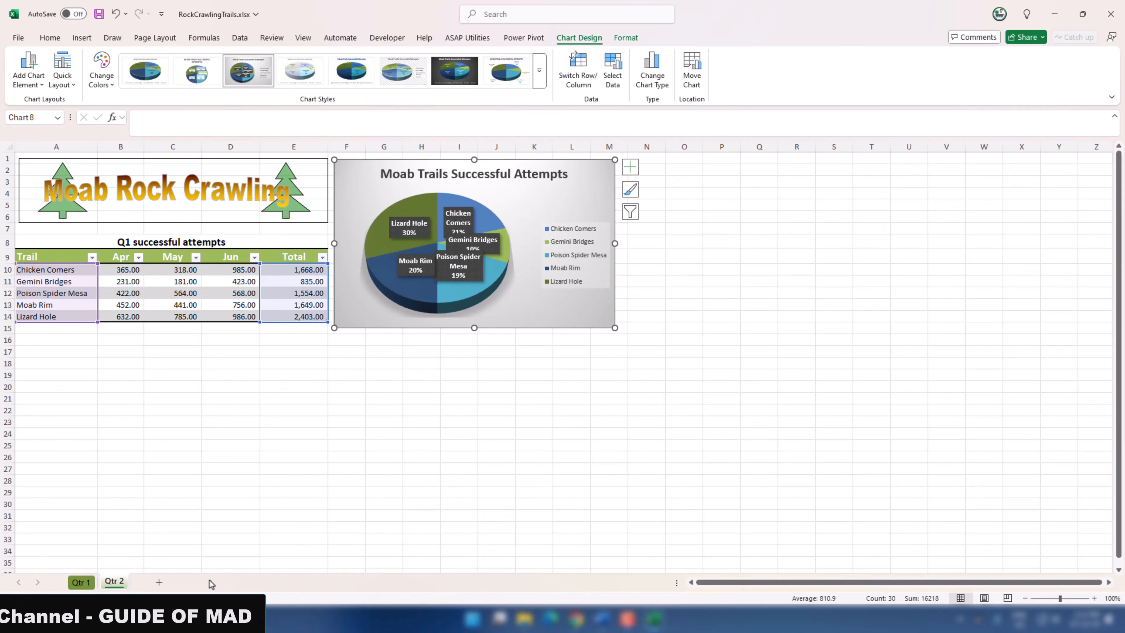
# Step: Return to the Qtr 1 worksheet and close the RockCrawlingTrails workbook
pyautogui.click(78, 582)
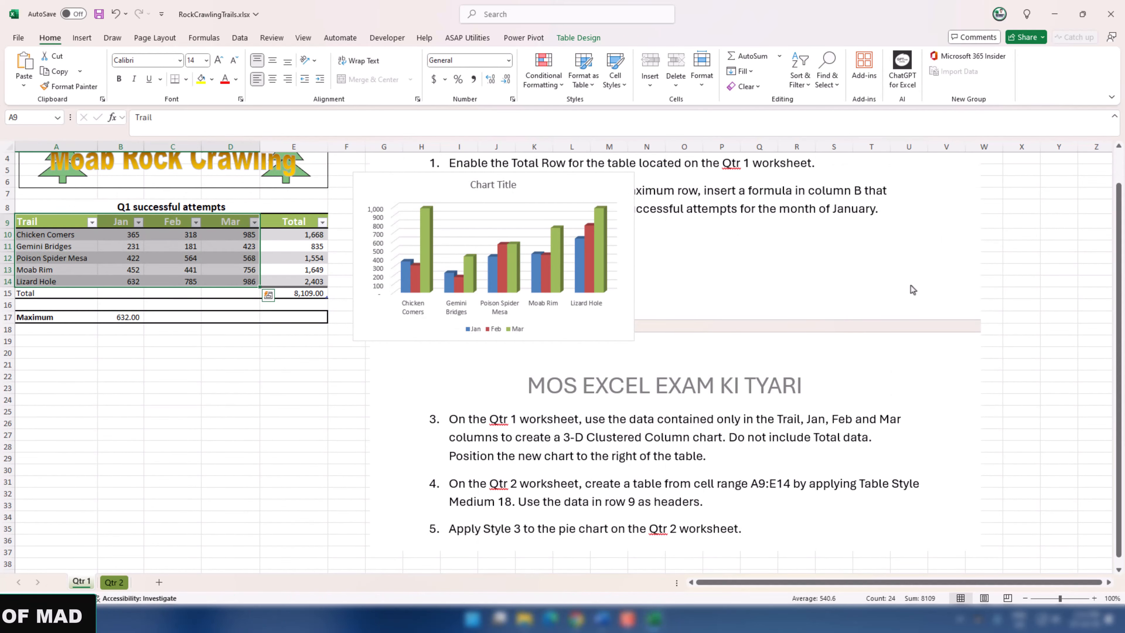
pyautogui.click(912, 289)
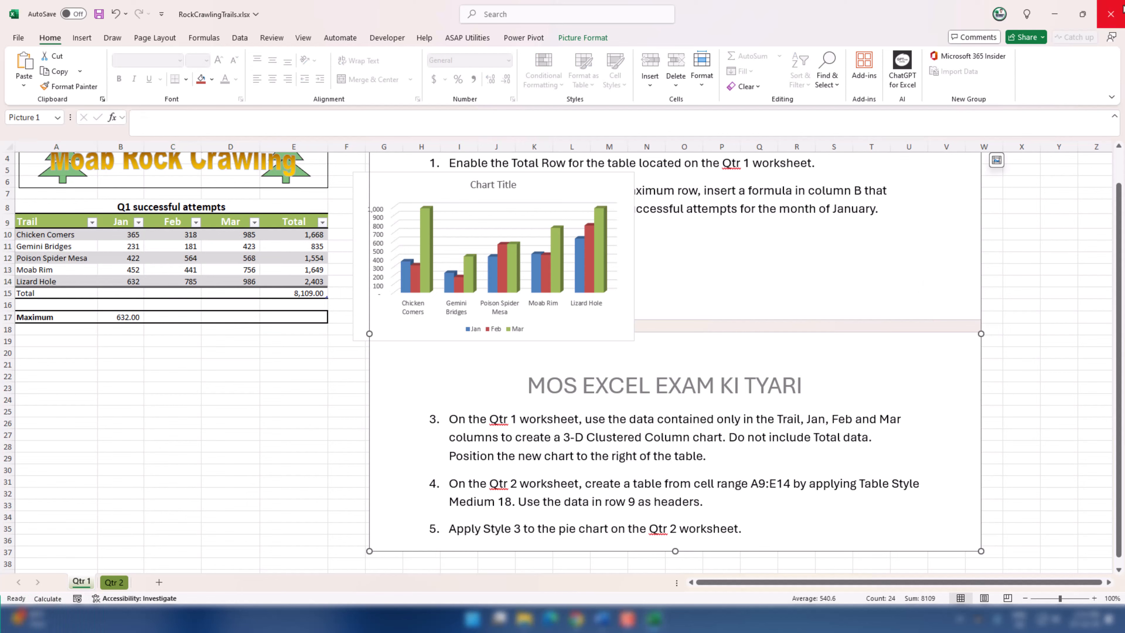
pyautogui.click(1110, 14)
pyautogui.click(705, 389)
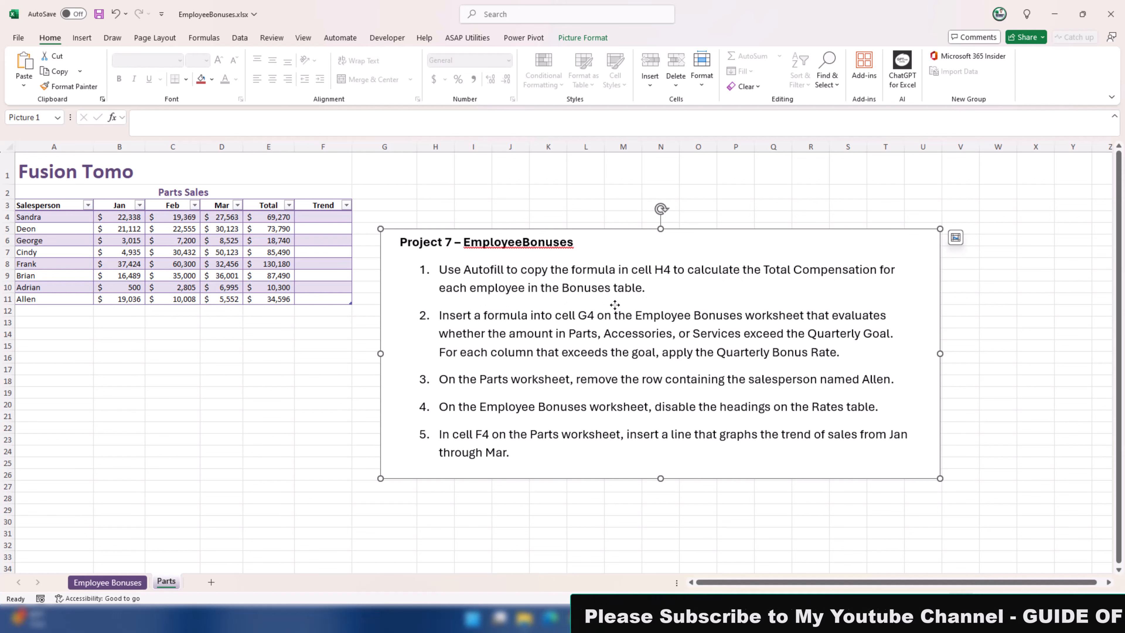
# Step: Autofill the Total Compensation formula from H4 down through H11 on the Employee Bonuses worksheet of the EmployeeBonuses workbook
pyautogui.click(121, 584)
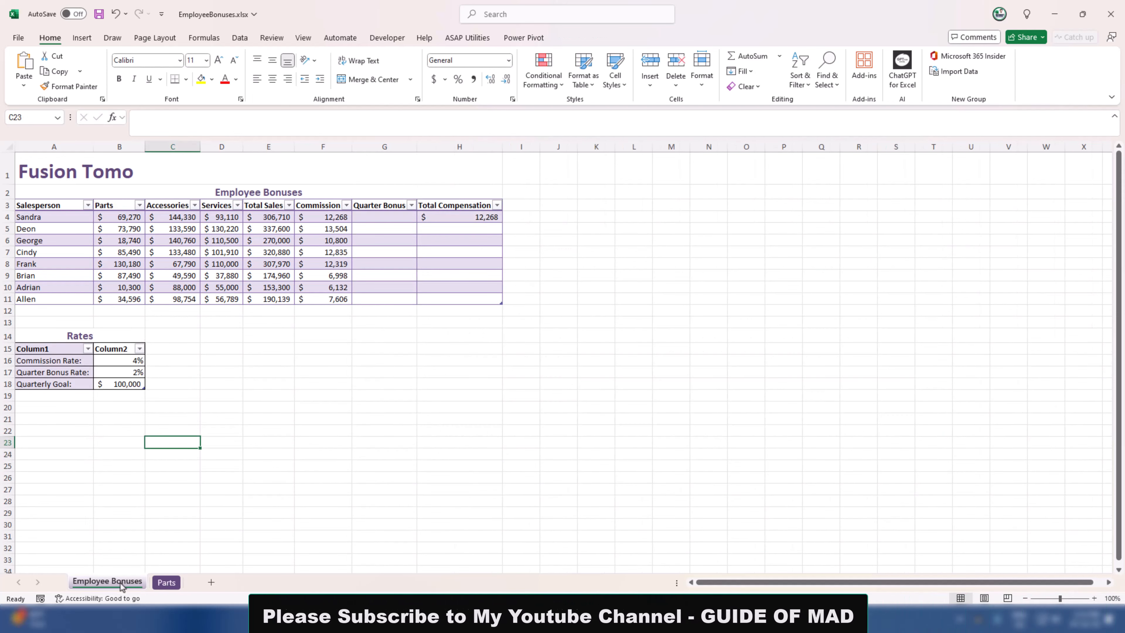
pyautogui.click(477, 217)
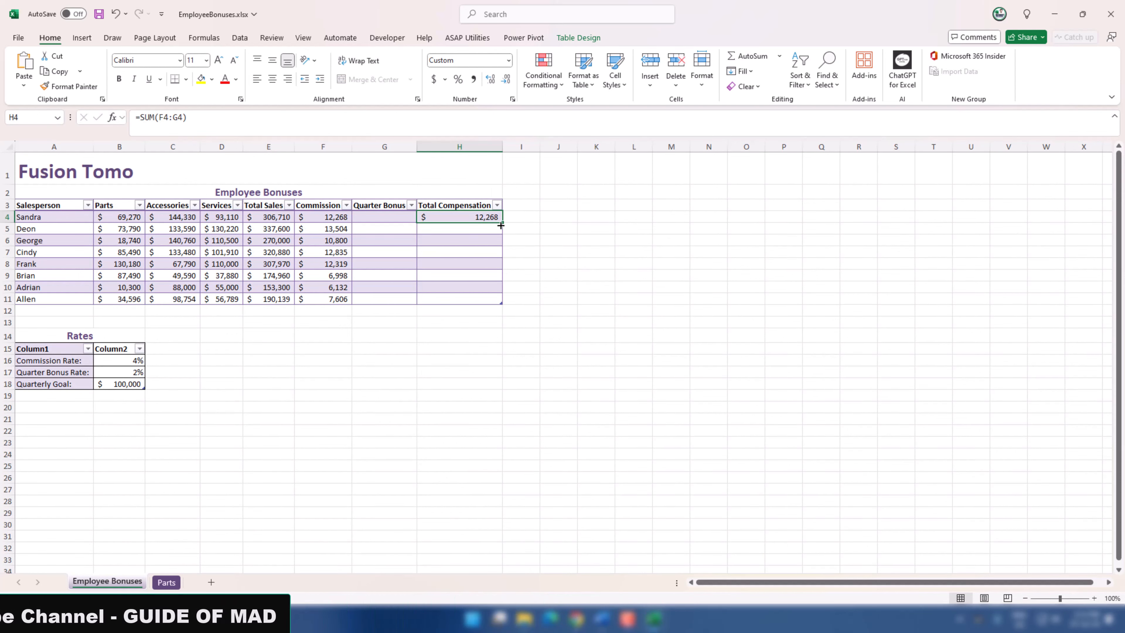
pyautogui.moveTo(501, 225); pyautogui.dragTo(490, 312)
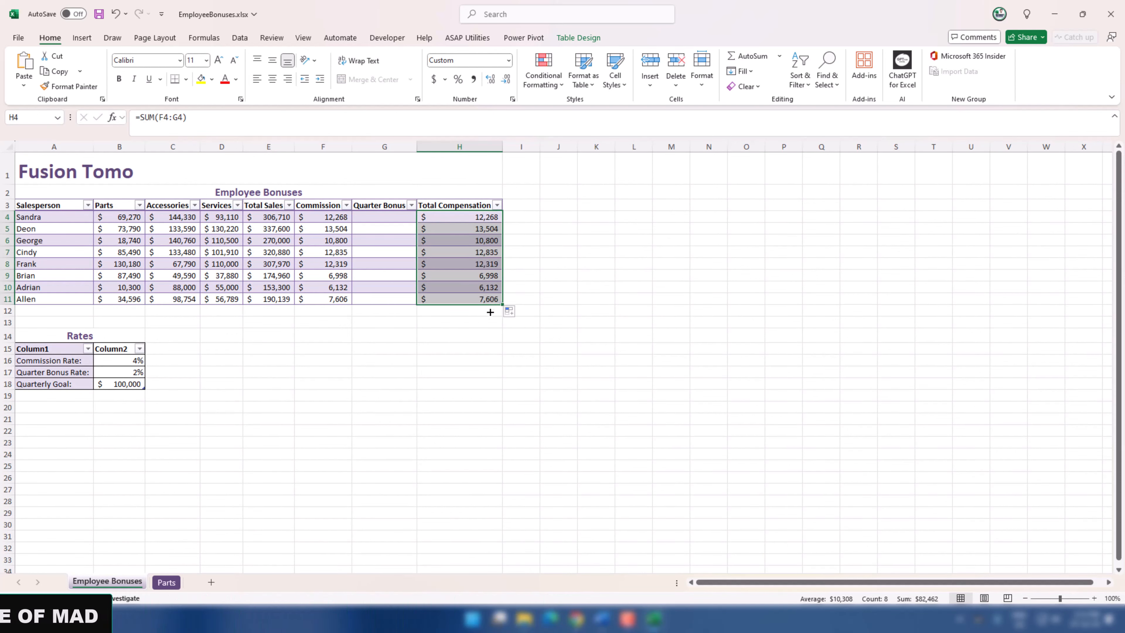
# Step: Copy the project instructions picture from the Parts worksheet to the Employee Bonuses worksheet and place it beside the bonuses table
pyautogui.click(166, 582)
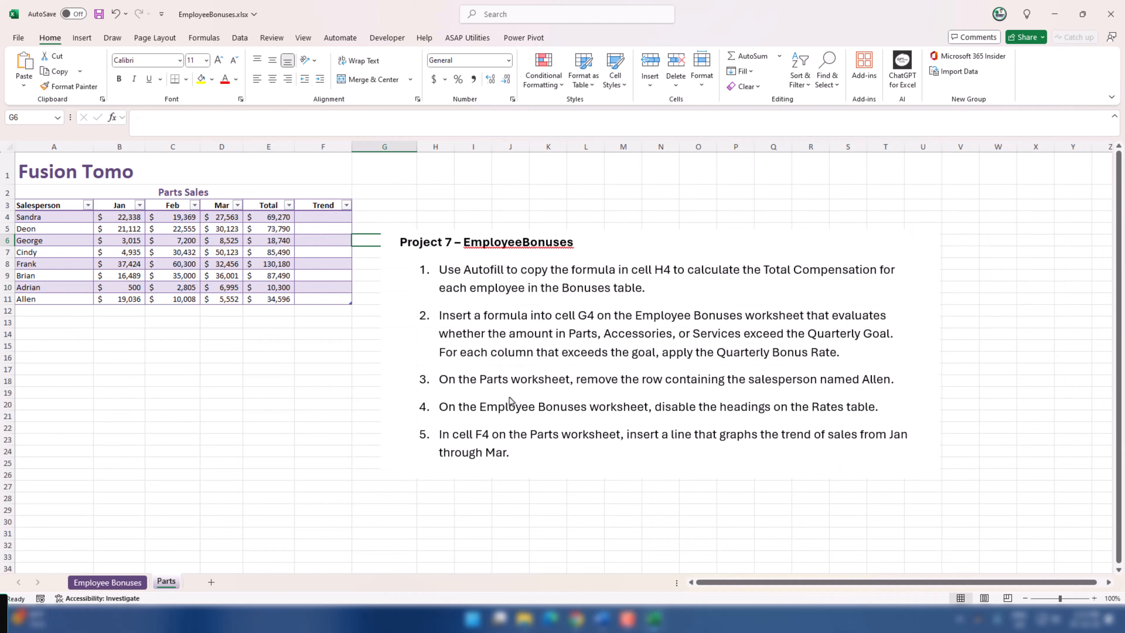
pyautogui.click(104, 583)
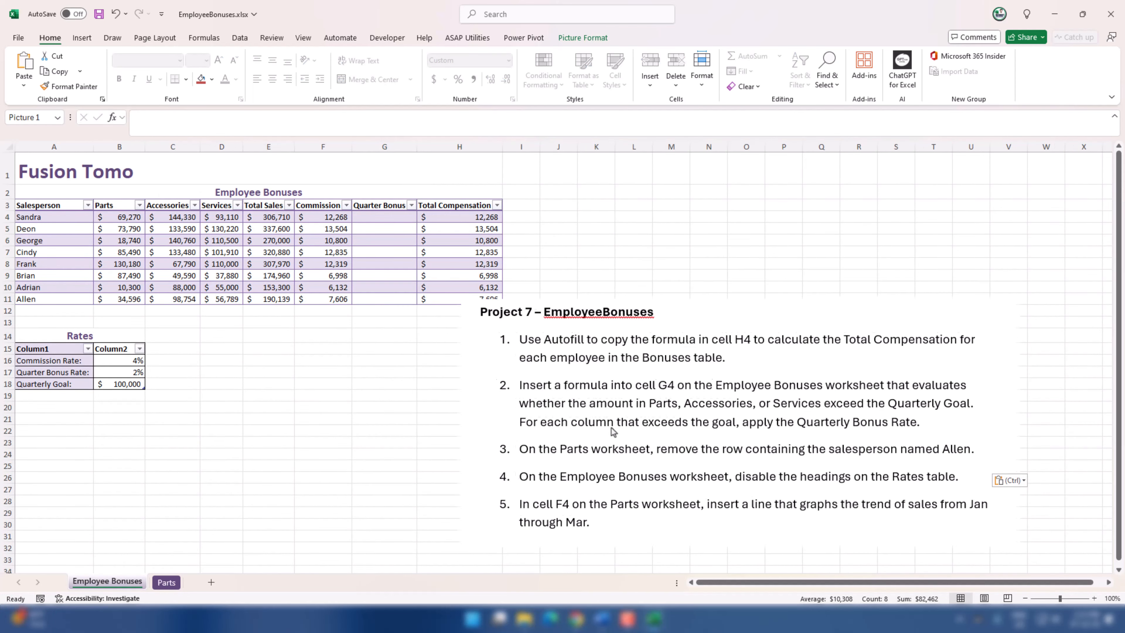
pyautogui.moveTo(611, 427); pyautogui.dragTo(655, 367)
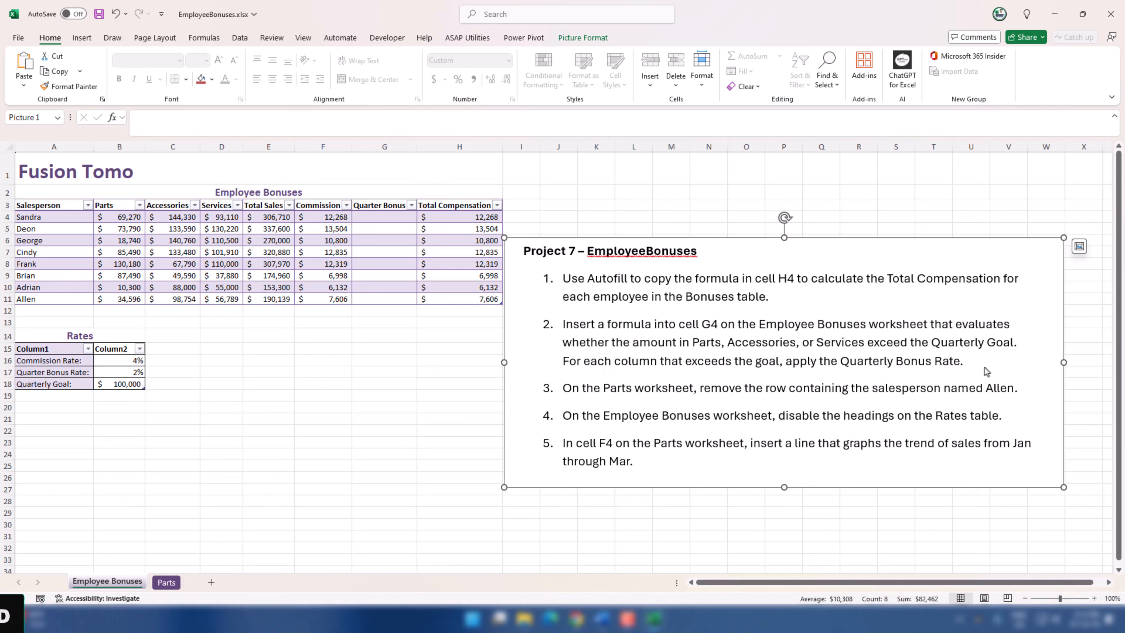
# Step: In cell G4, begin an IF formula with the test OR(B4>$B$18,C4>$B$18,D4>$B$18)
pyautogui.click(384, 222)
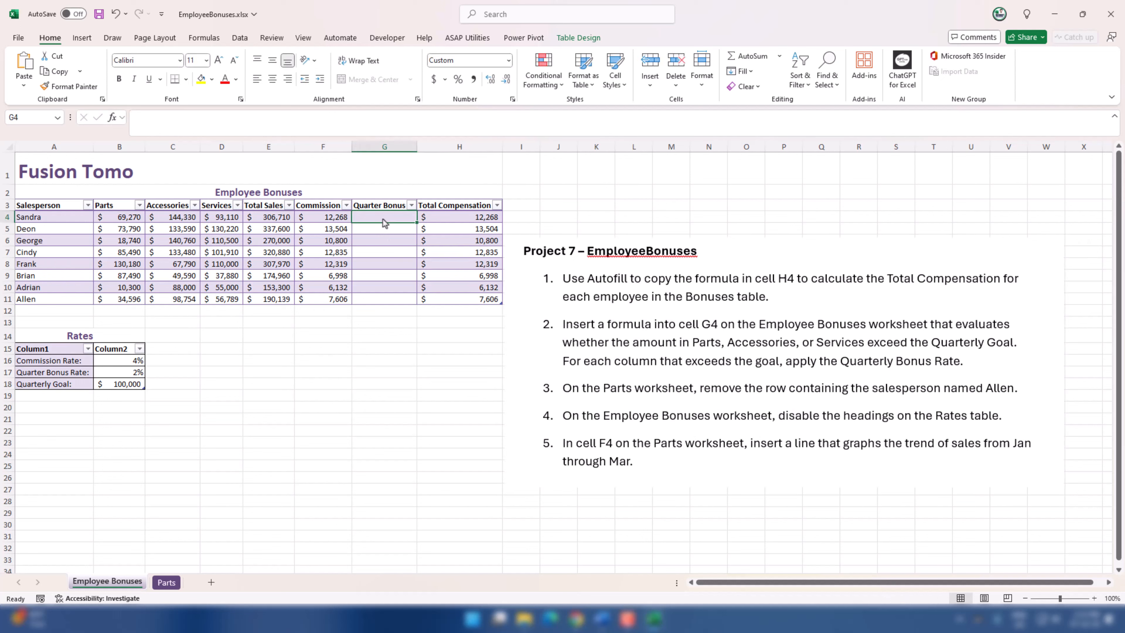
pyautogui.write('=')
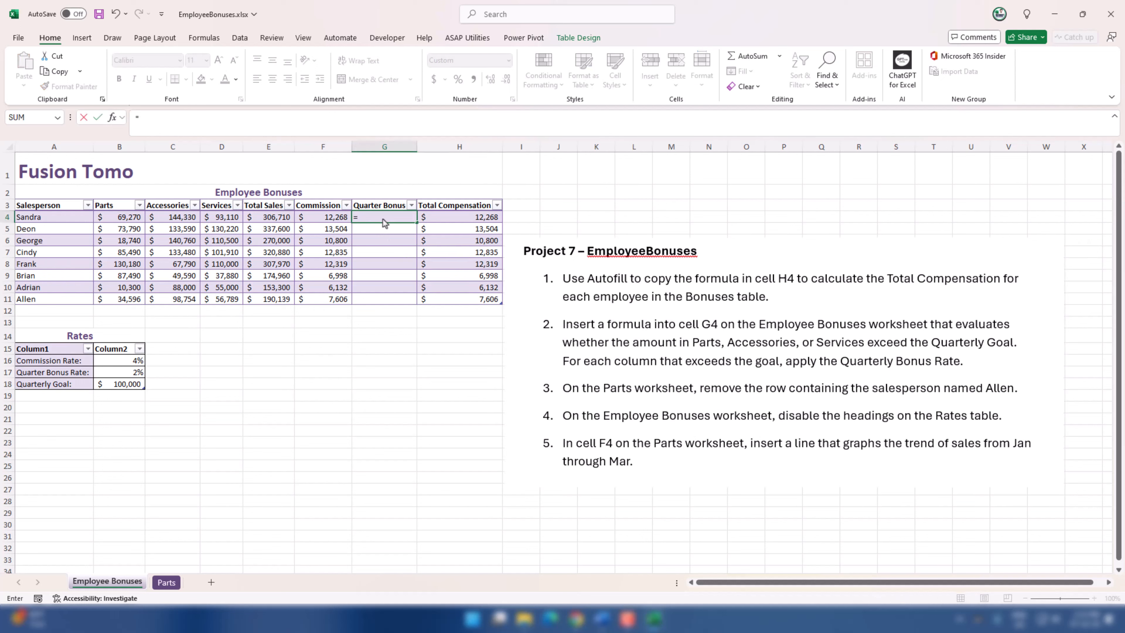
pyautogui.write('IF(')
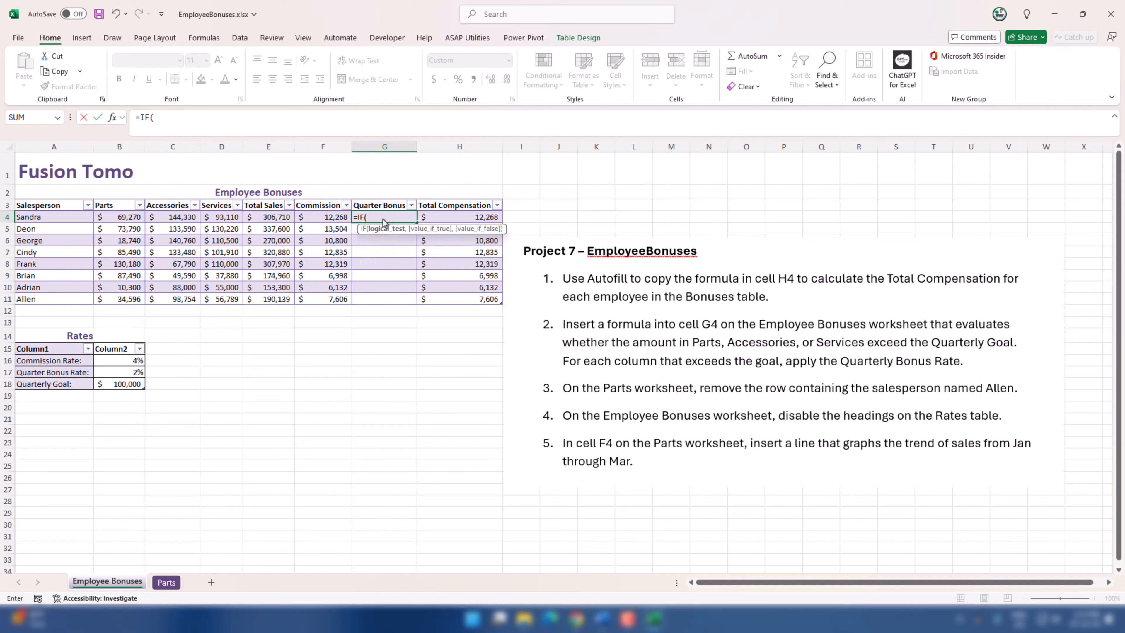
pyautogui.write('OR')
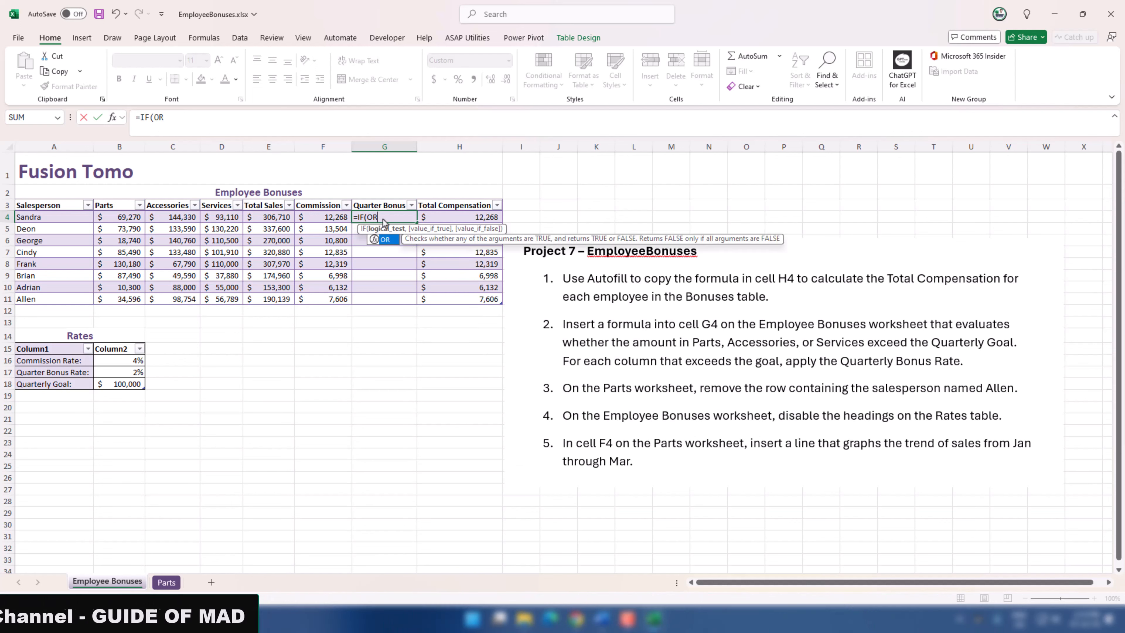
pyautogui.write('(')
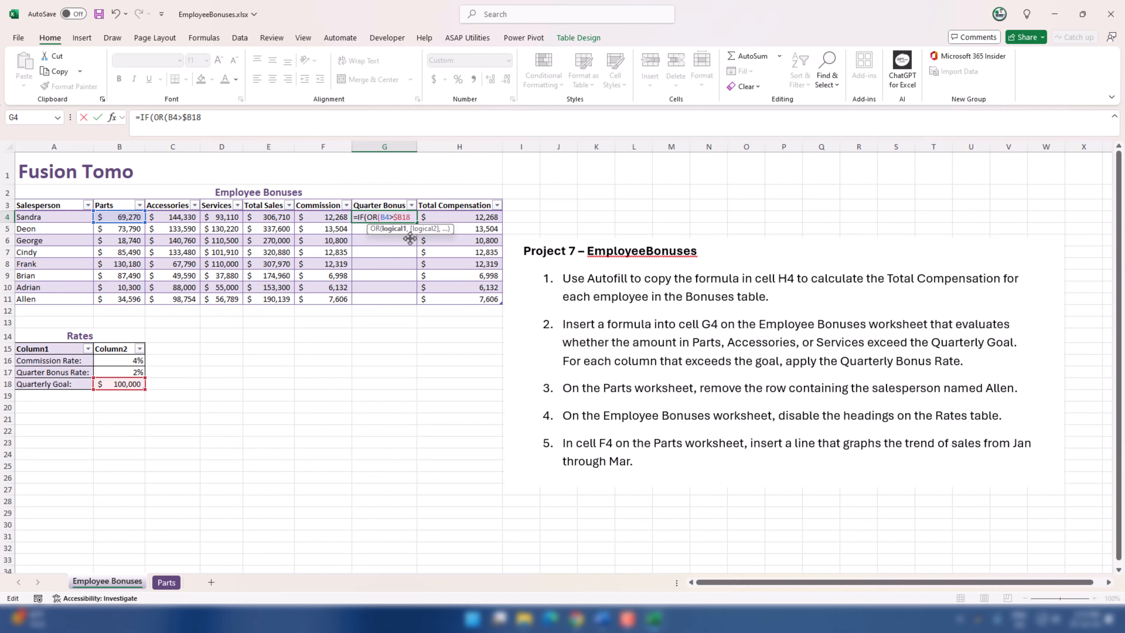
pyautogui.write('$18')
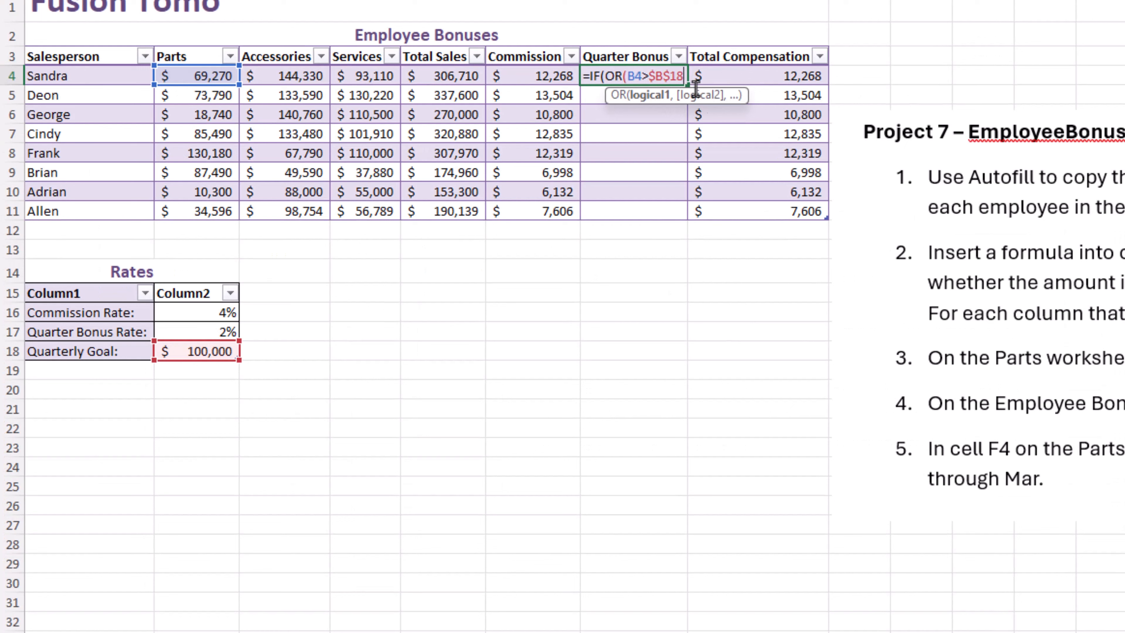
pyautogui.write(',')
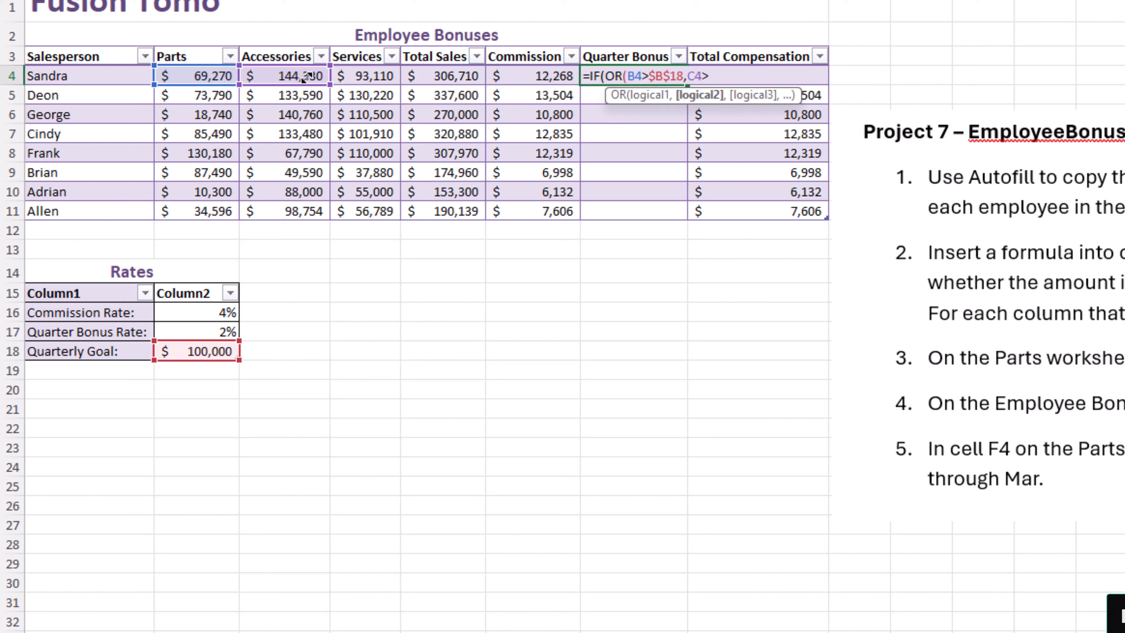
pyautogui.write('$B$18,')
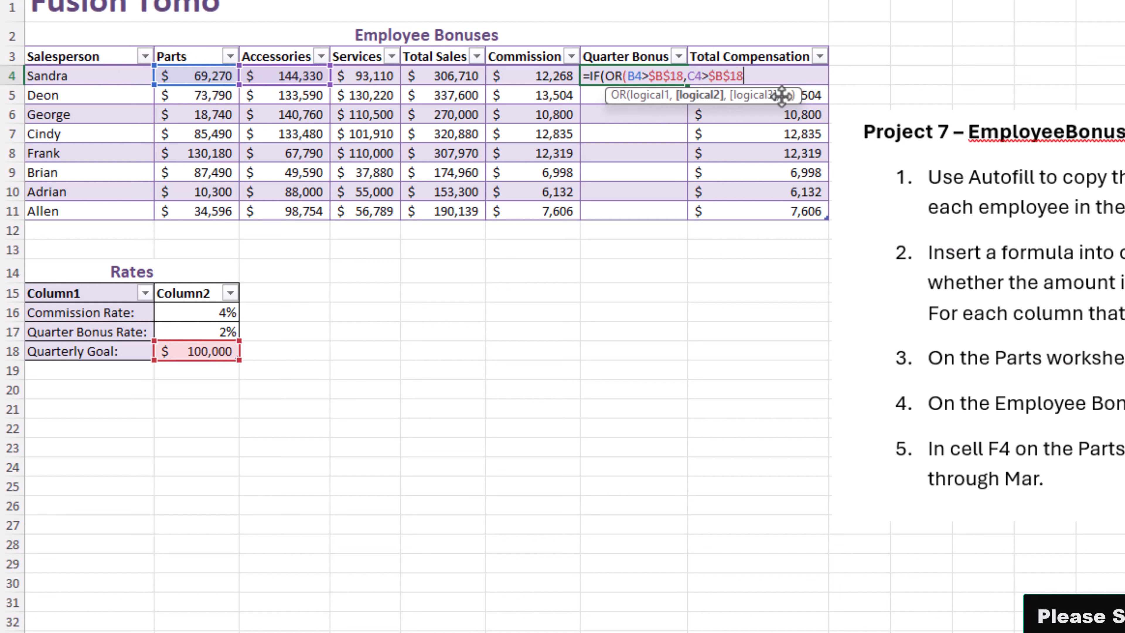
pyautogui.click(387, 76)
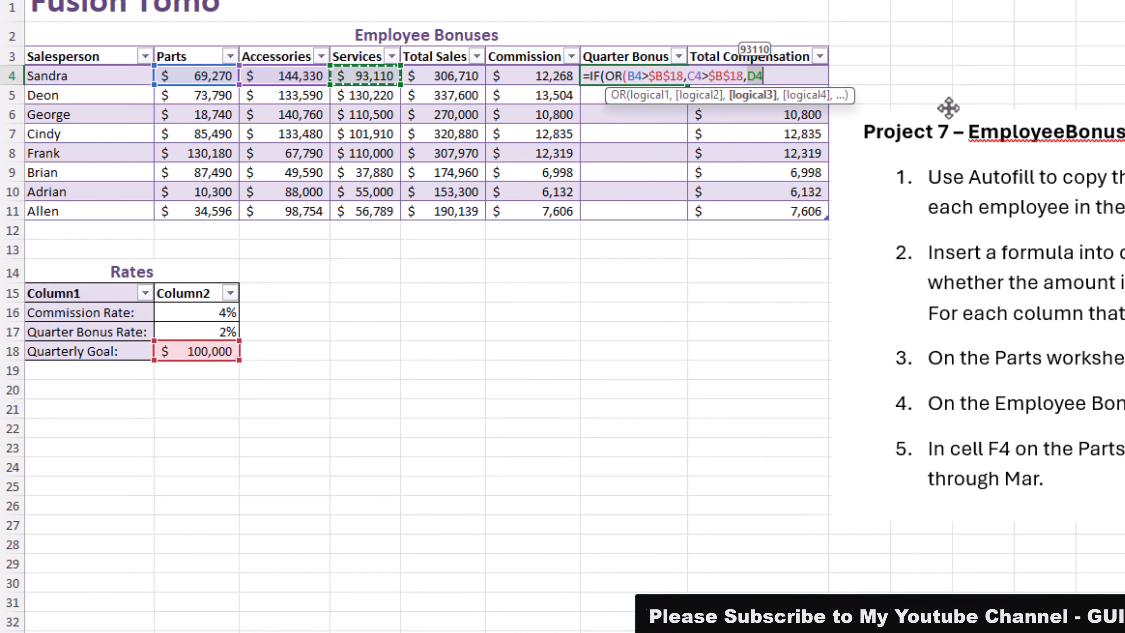
pyautogui.write('>$B$18)')
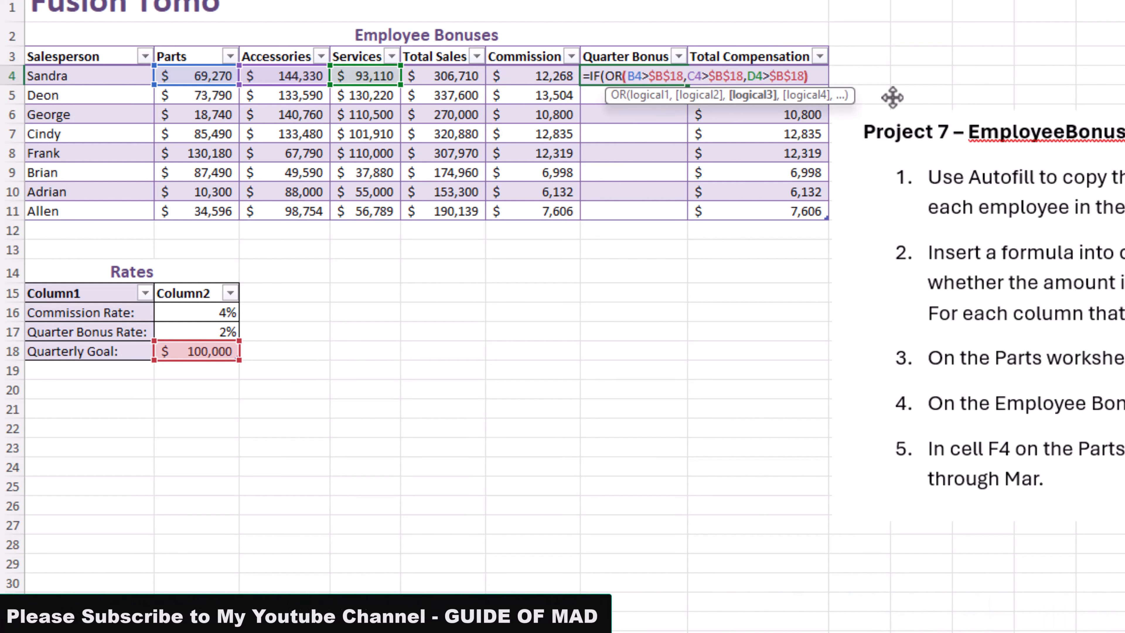
pyautogui.write(',')
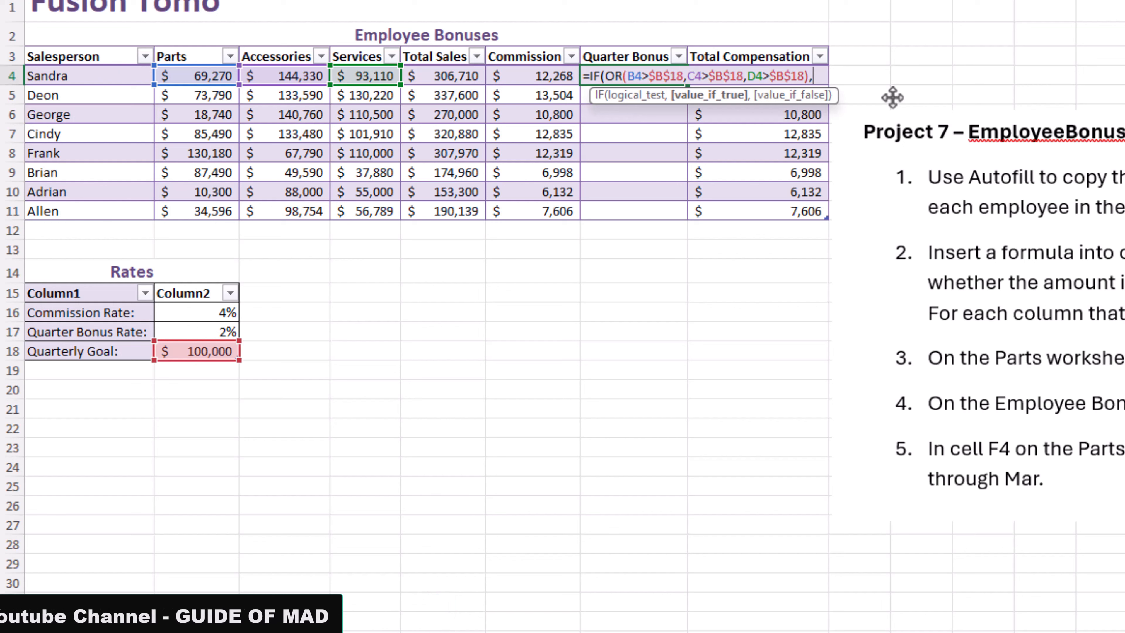
# Step: Complete the G4 formula with $B$17 as the value if true and an empty string if false
pyautogui.click(209, 333)
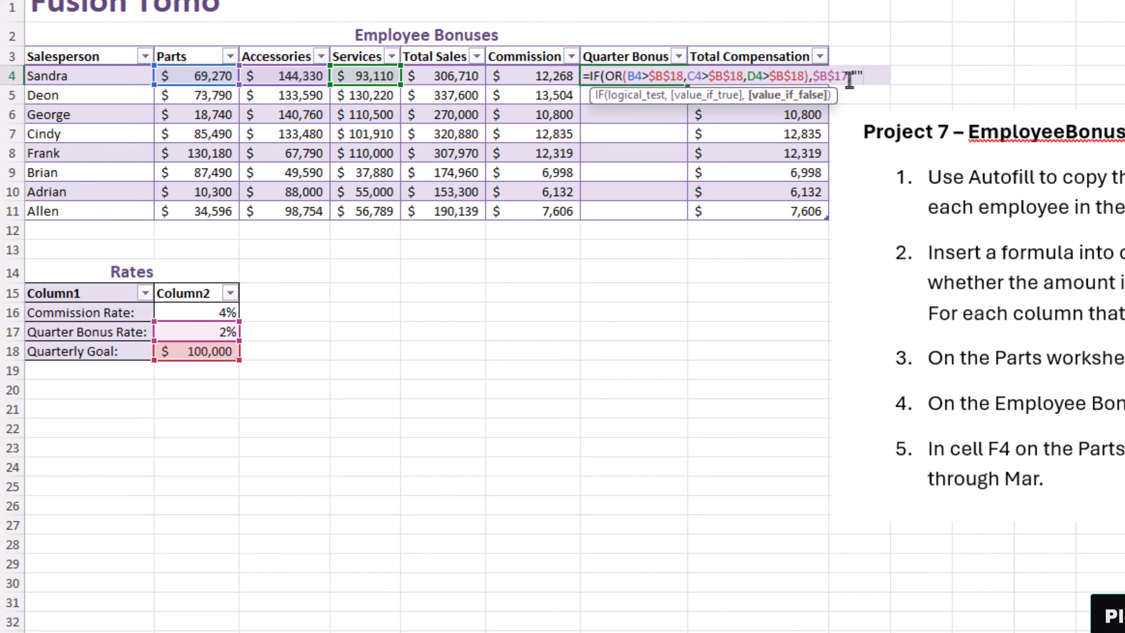
pyautogui.hotkey('ctrl', 'Return')
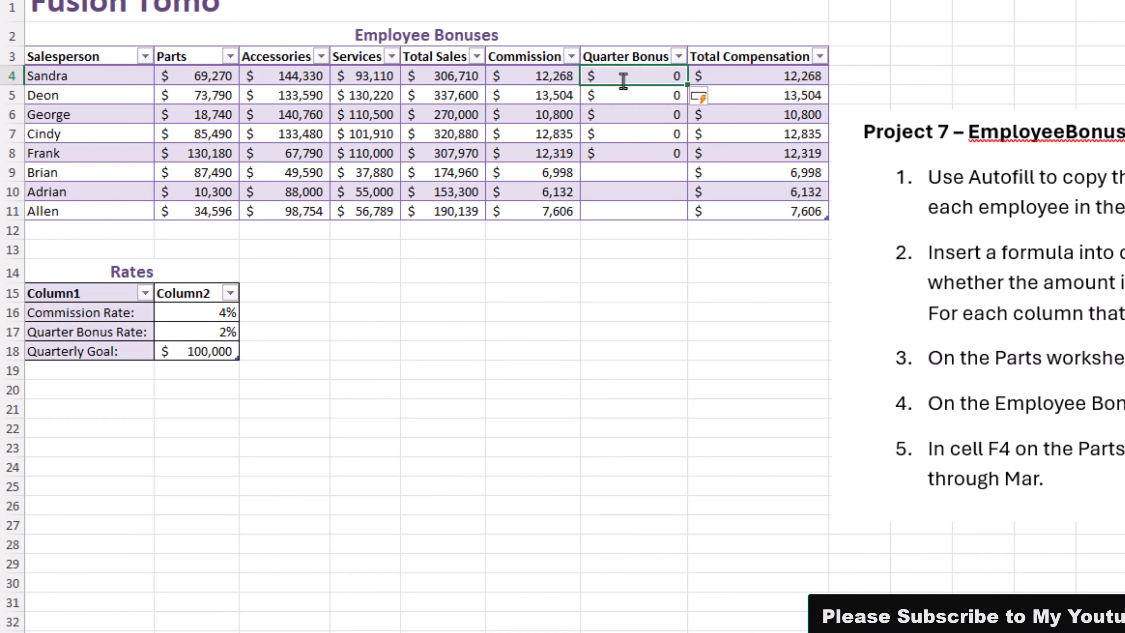
# Step: Format the Quarter Bonus cells G4:G11 as percentages
pyautogui.moveTo(621, 78); pyautogui.dragTo(624, 211)
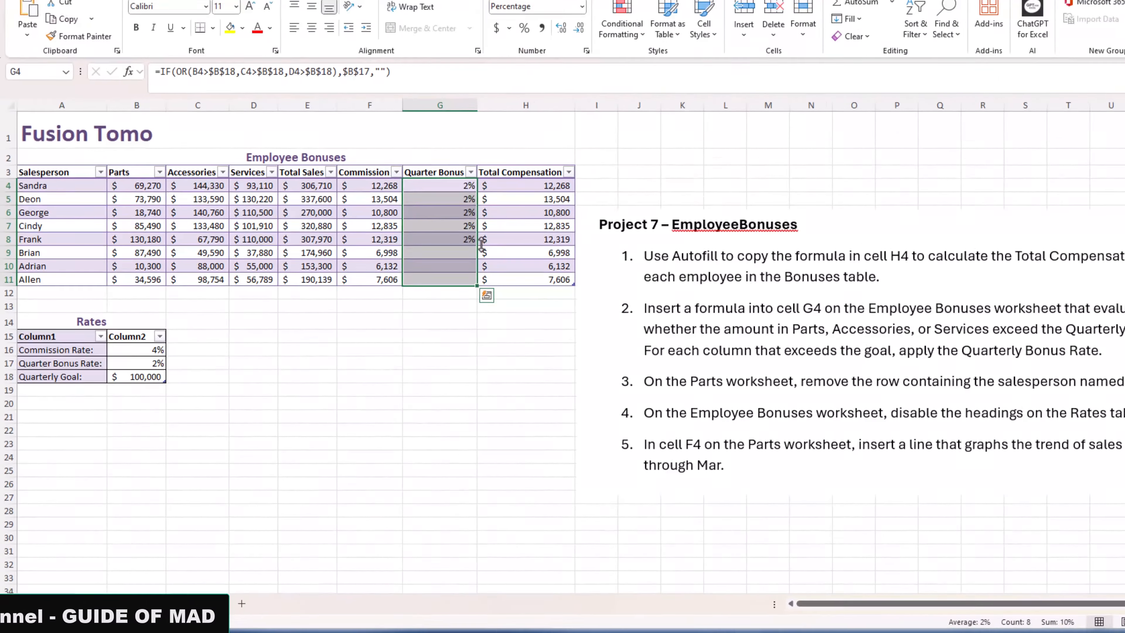
pyautogui.click(708, 404)
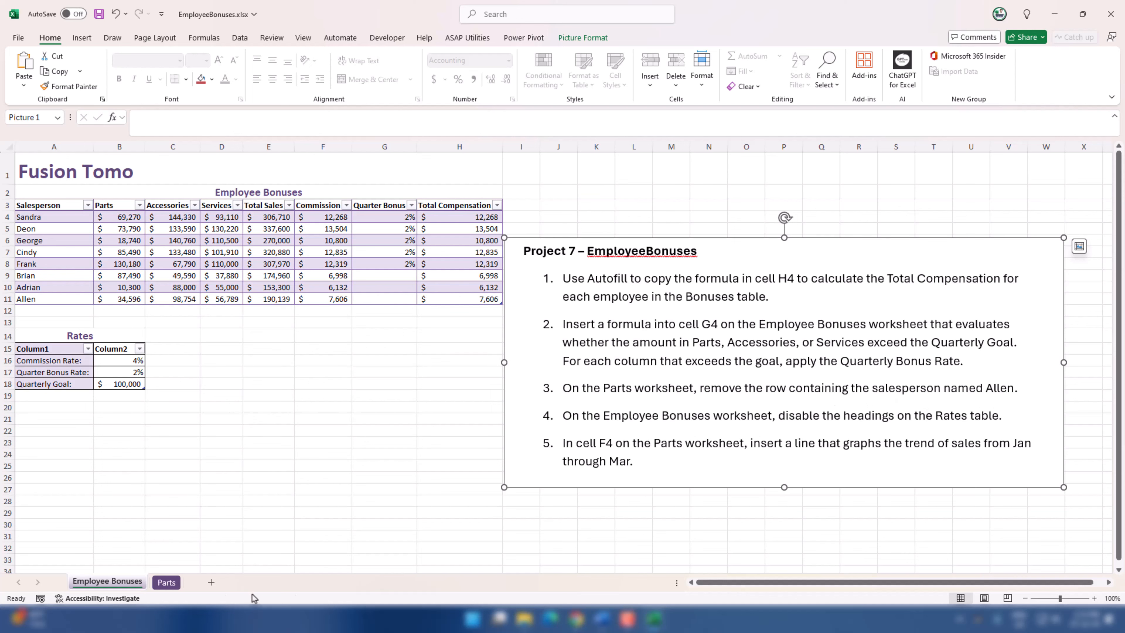
# Step: Delete the last salesperson's table row (row 11) from the Parts Sales table on the Parts worksheet
pyautogui.click(175, 583)
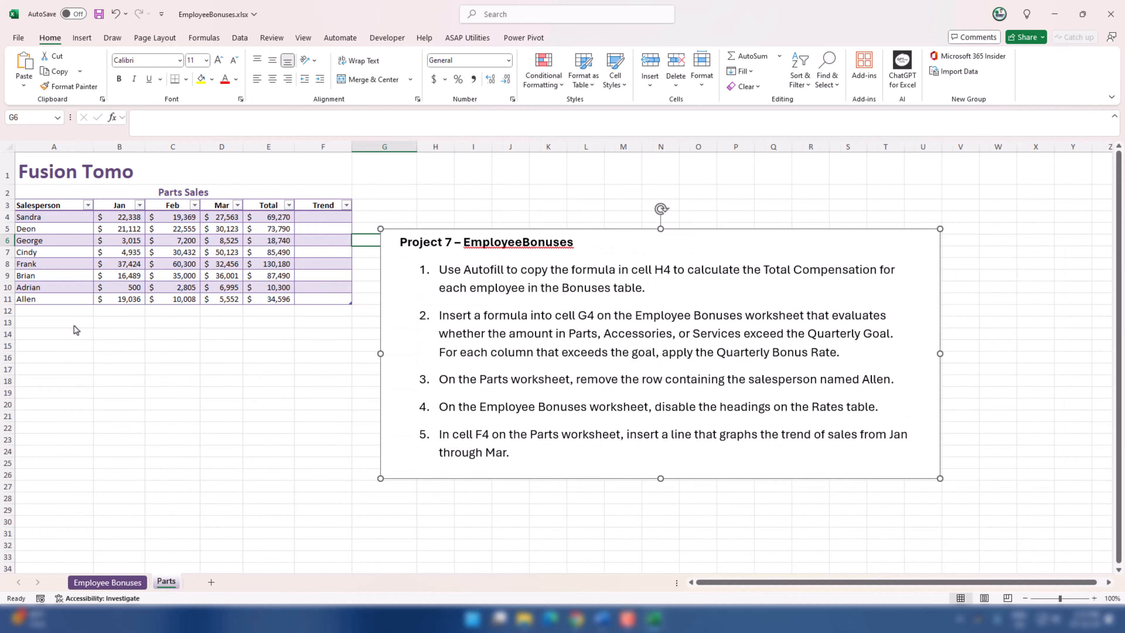
pyautogui.click(62, 304)
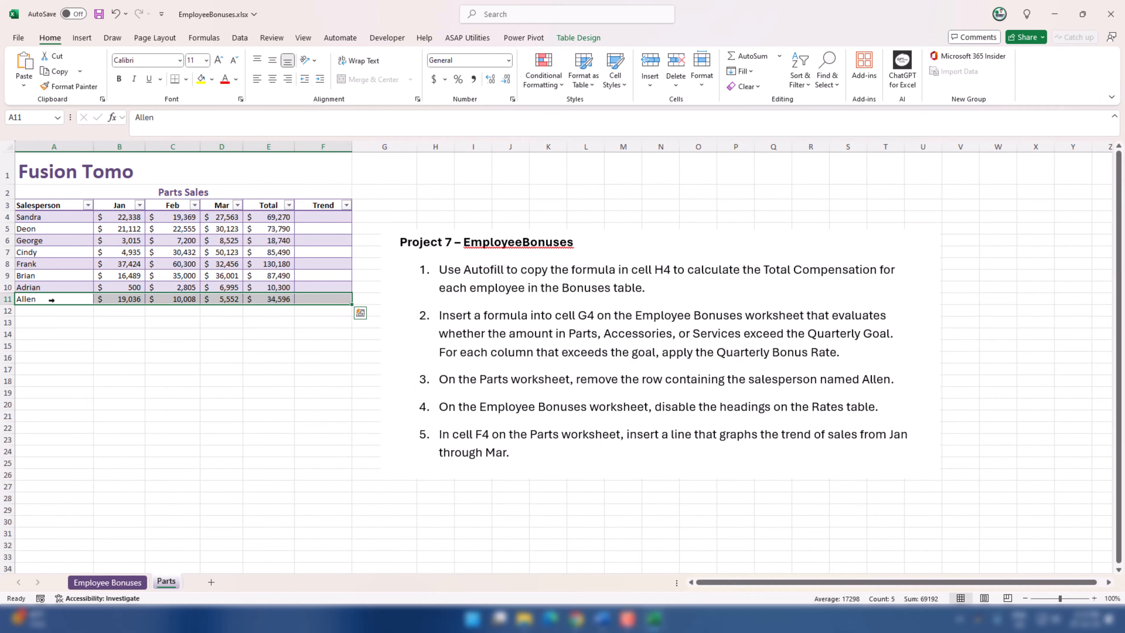
pyautogui.rightClick(54, 302)
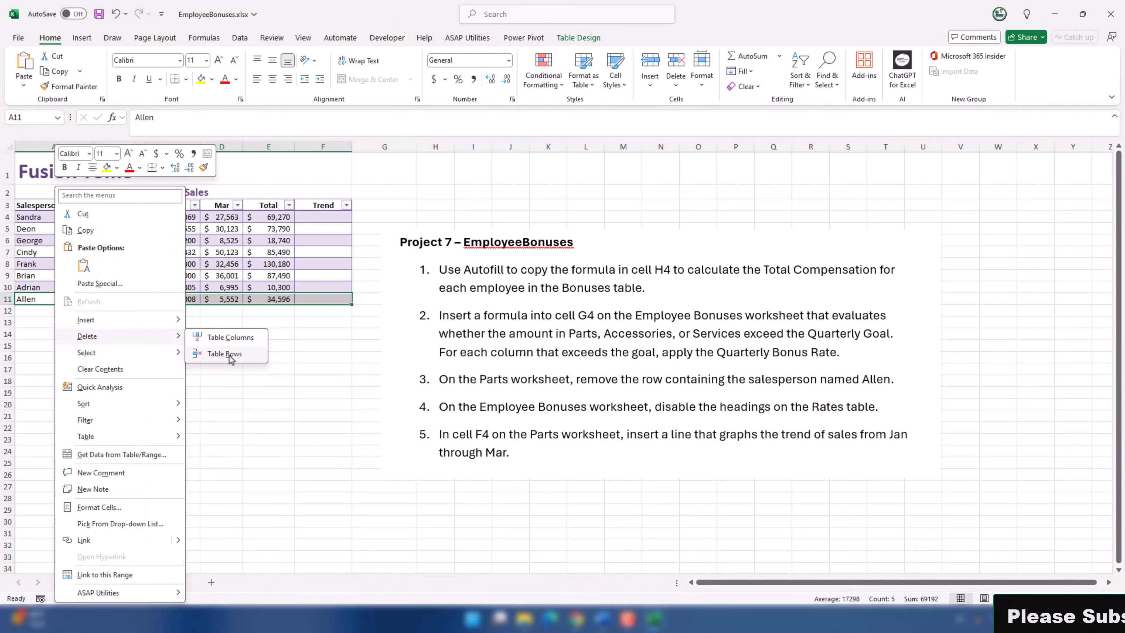
pyautogui.click(230, 354)
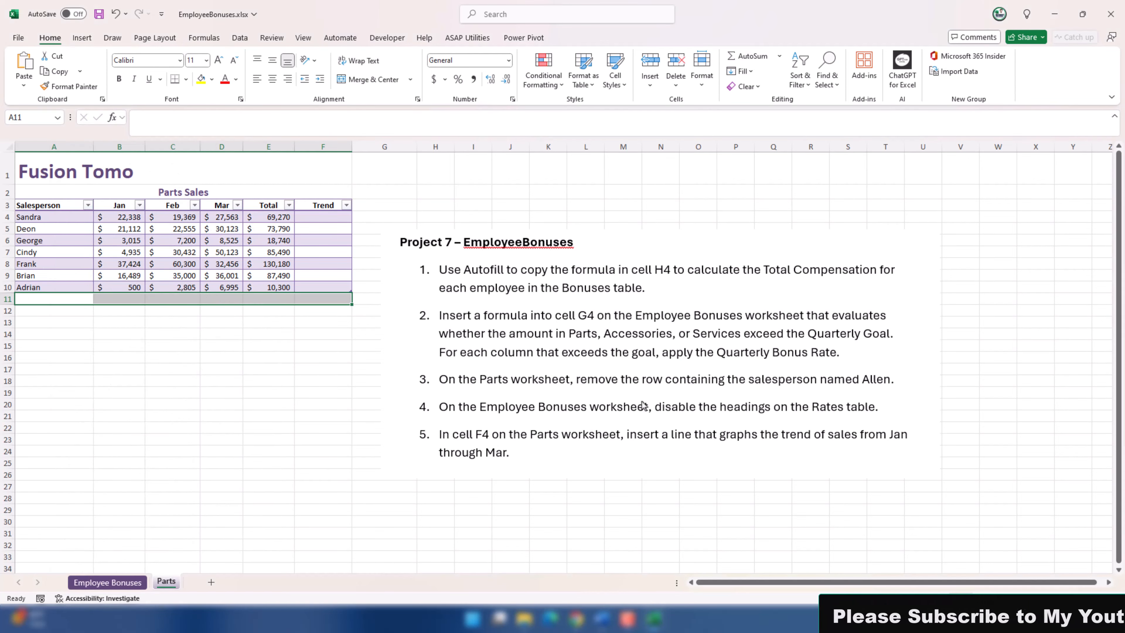
pyautogui.click(611, 407)
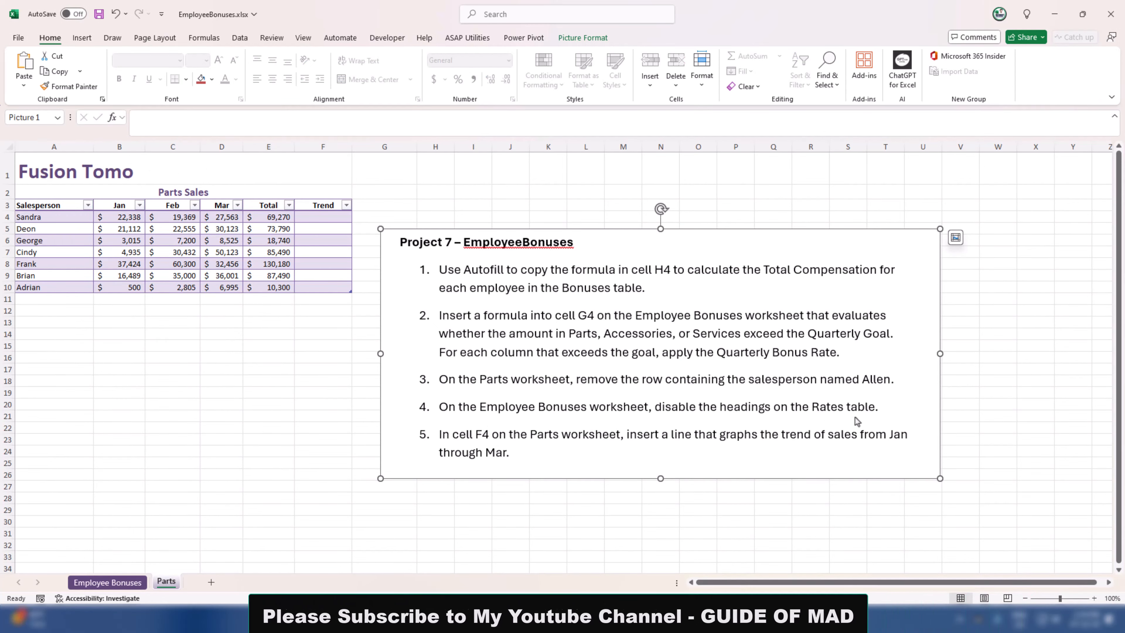
# Step: Return to the Employee Bonuses worksheet
pyautogui.click(107, 582)
pyautogui.click(384, 358)
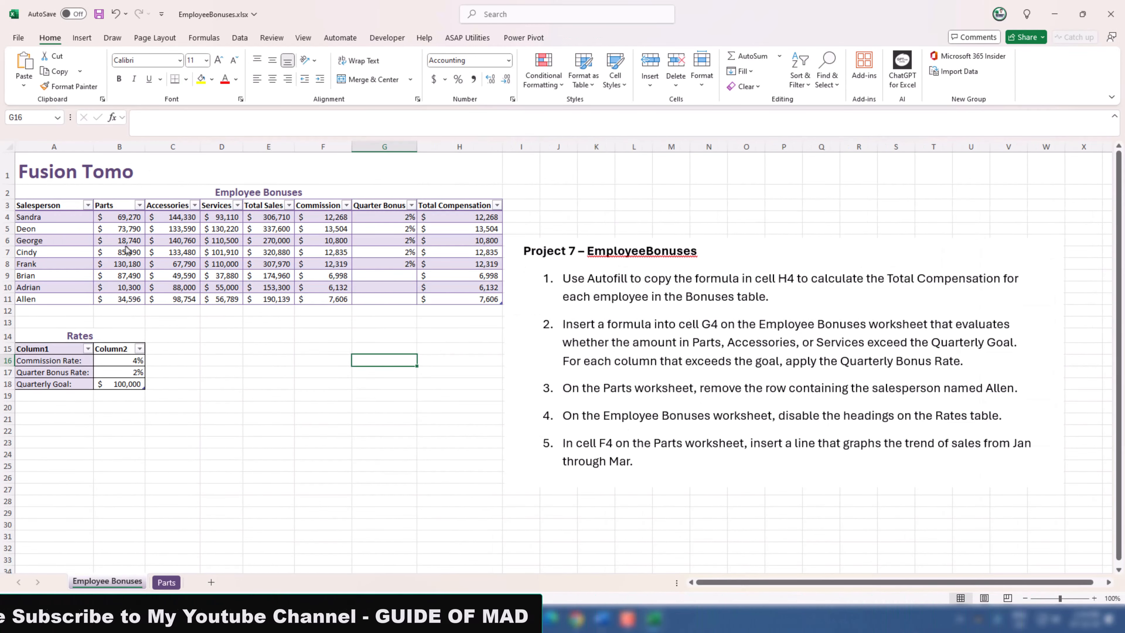
pyautogui.click(127, 249)
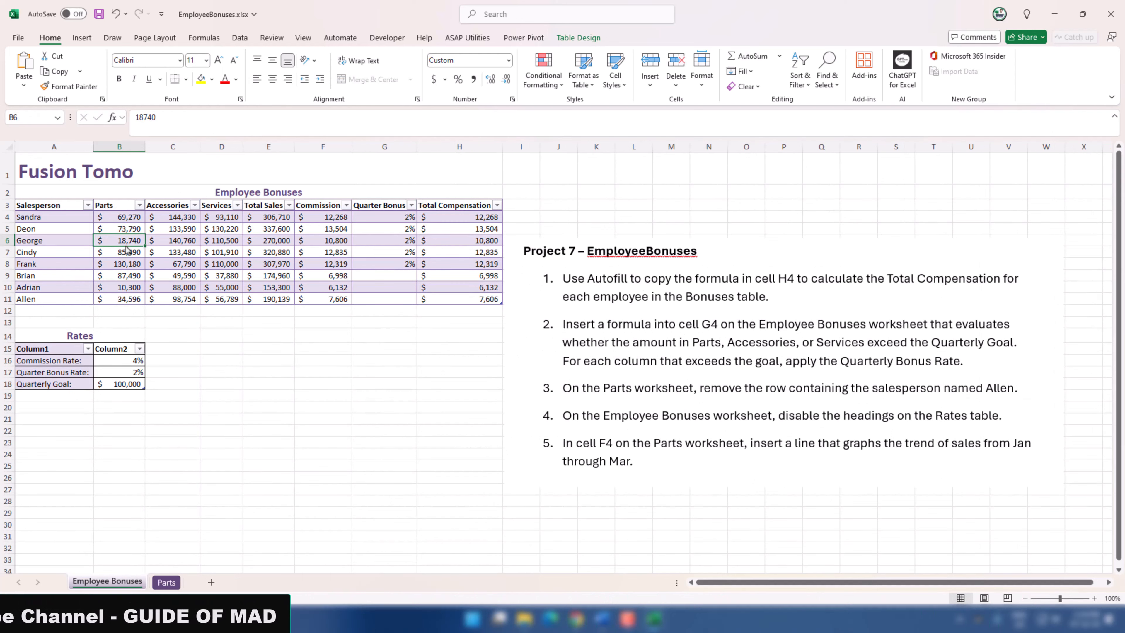
pyautogui.click(595, 39)
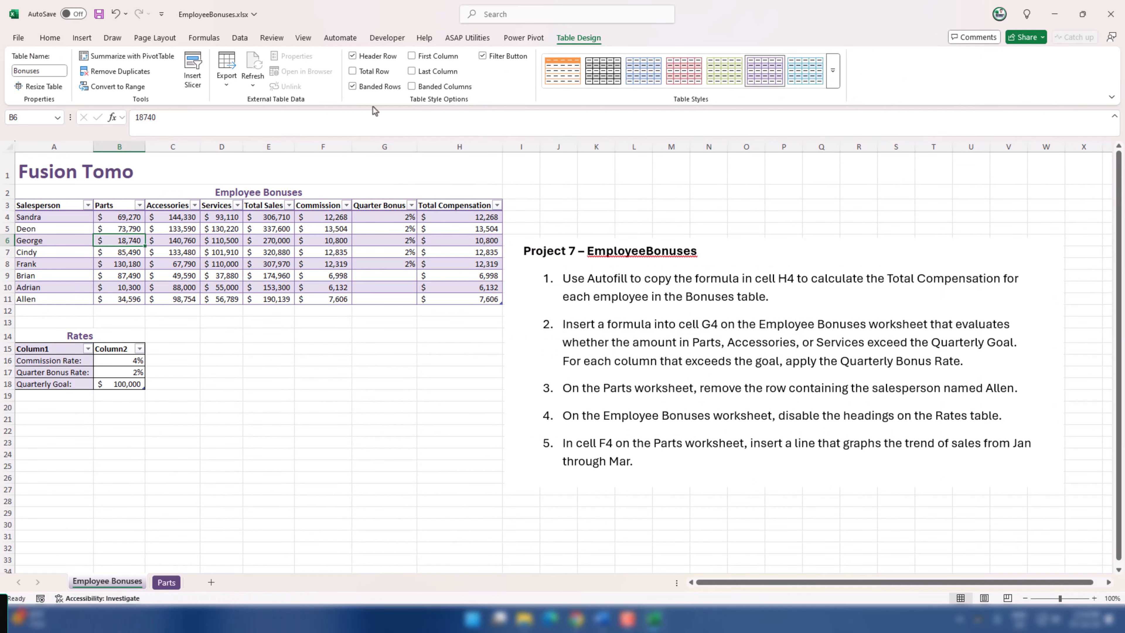
pyautogui.click(352, 56)
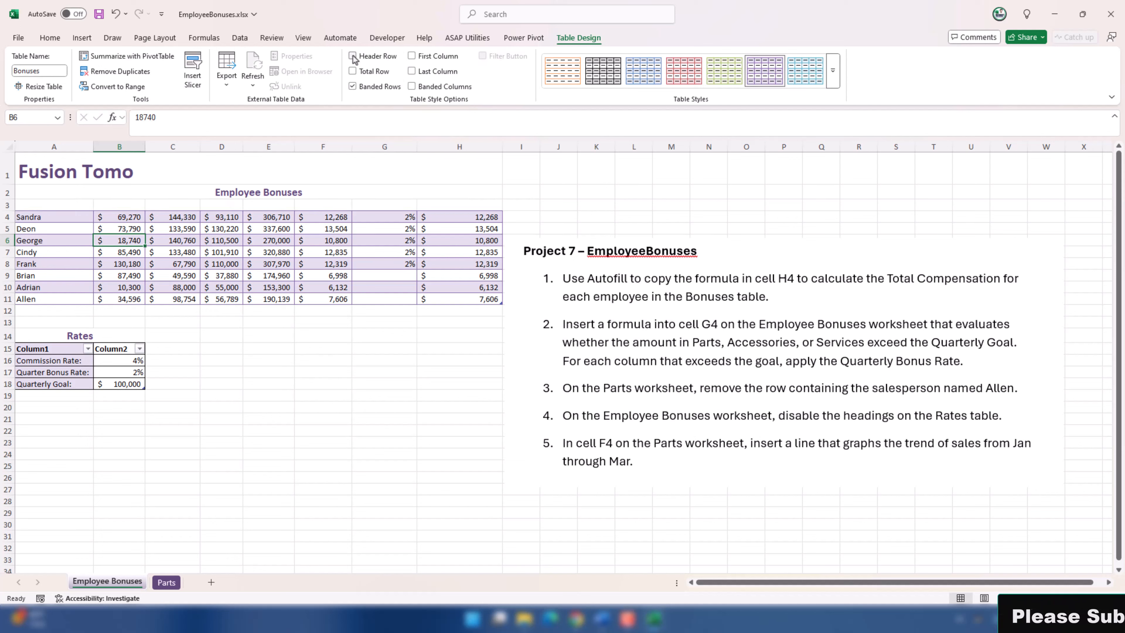
pyautogui.hotkey('ctrl', 'z')
# Step: Turn off the header row of the Rates table on the Employee Bonuses worksheet
pyautogui.click(122, 368)
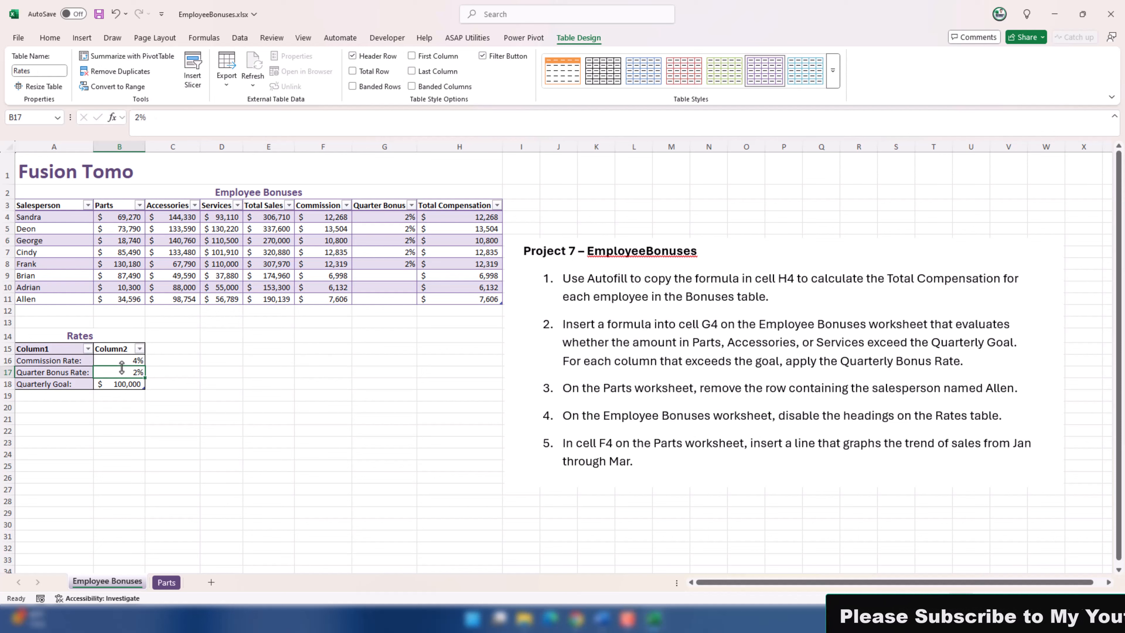
pyautogui.click(353, 59)
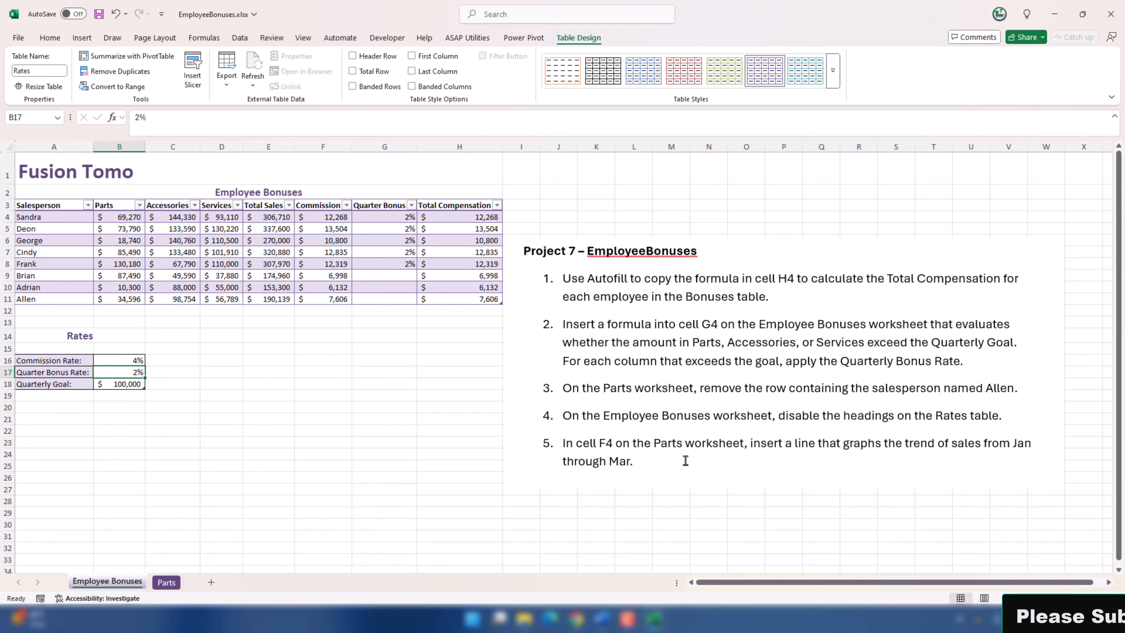
# Step: On the Parts worksheet, move the project instructions picture slightly farther from the Parts Sales table
pyautogui.click(166, 582)
pyautogui.click(626, 458)
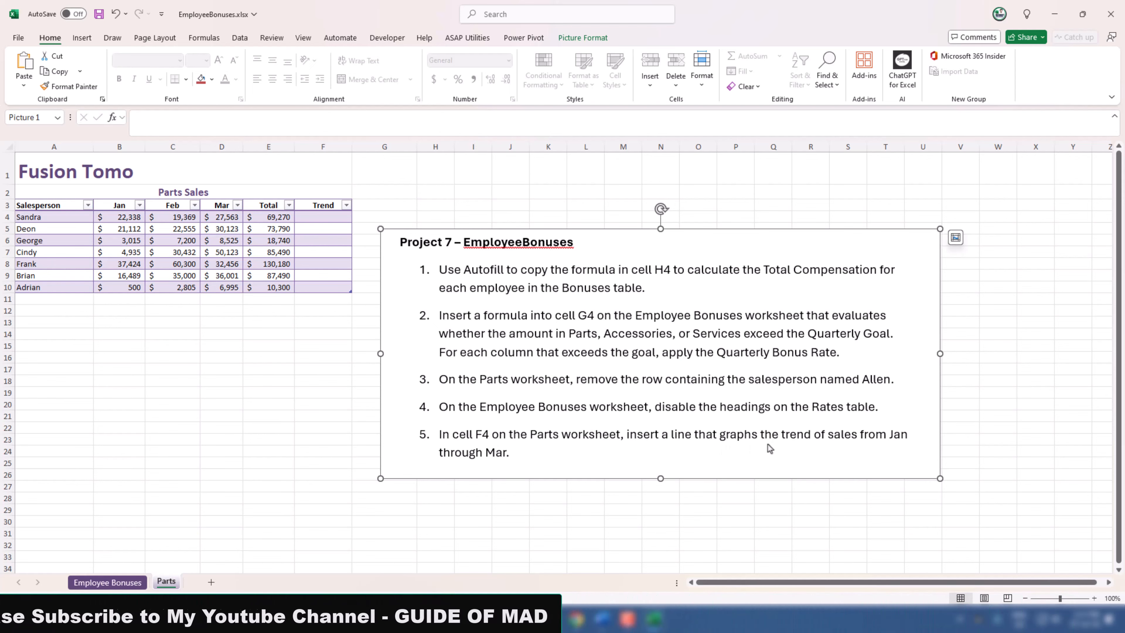
pyautogui.moveTo(785, 448); pyautogui.dragTo(816, 448)
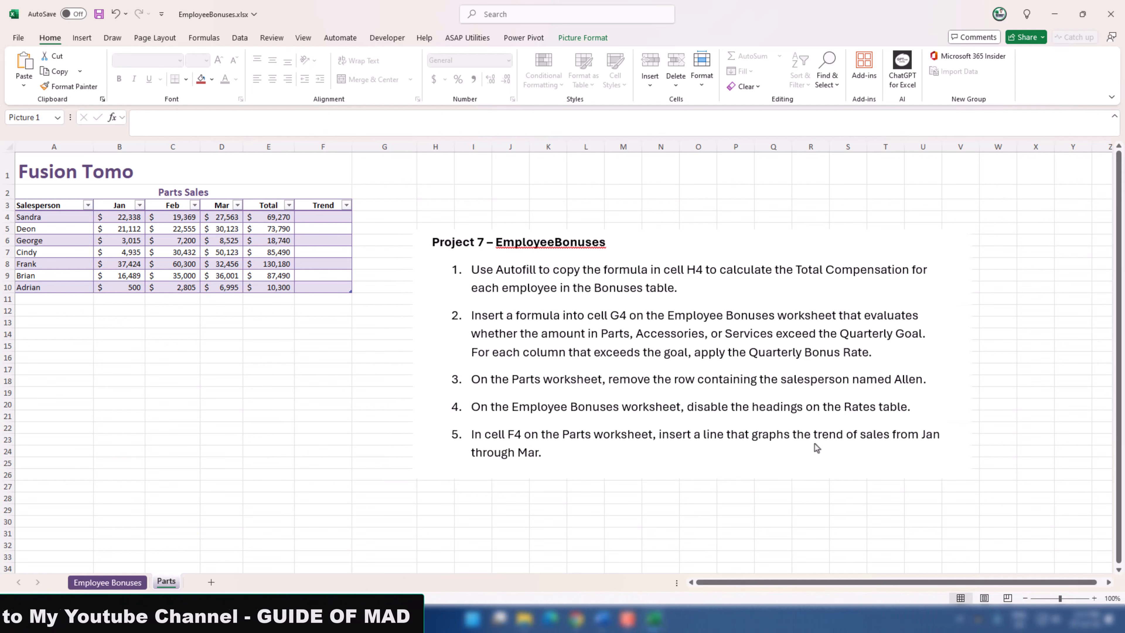
# Step: Insert a line sparkline in cell F4 of the Parts Sales table from data range B4:D4 and fill it down through F10
pyautogui.click(300, 221)
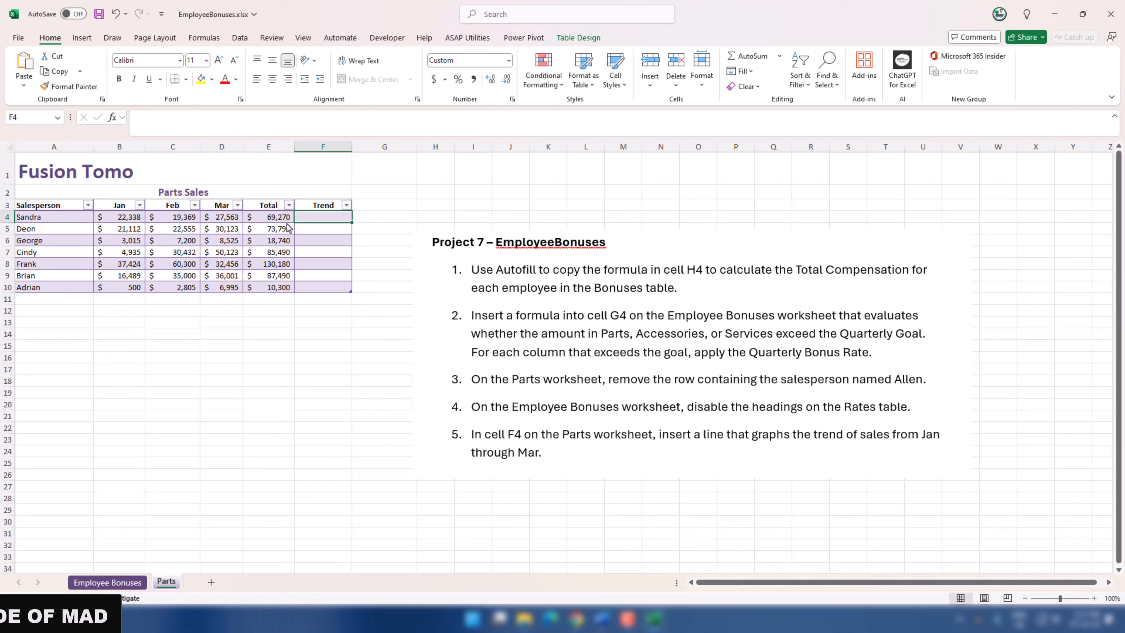
pyautogui.click(80, 38)
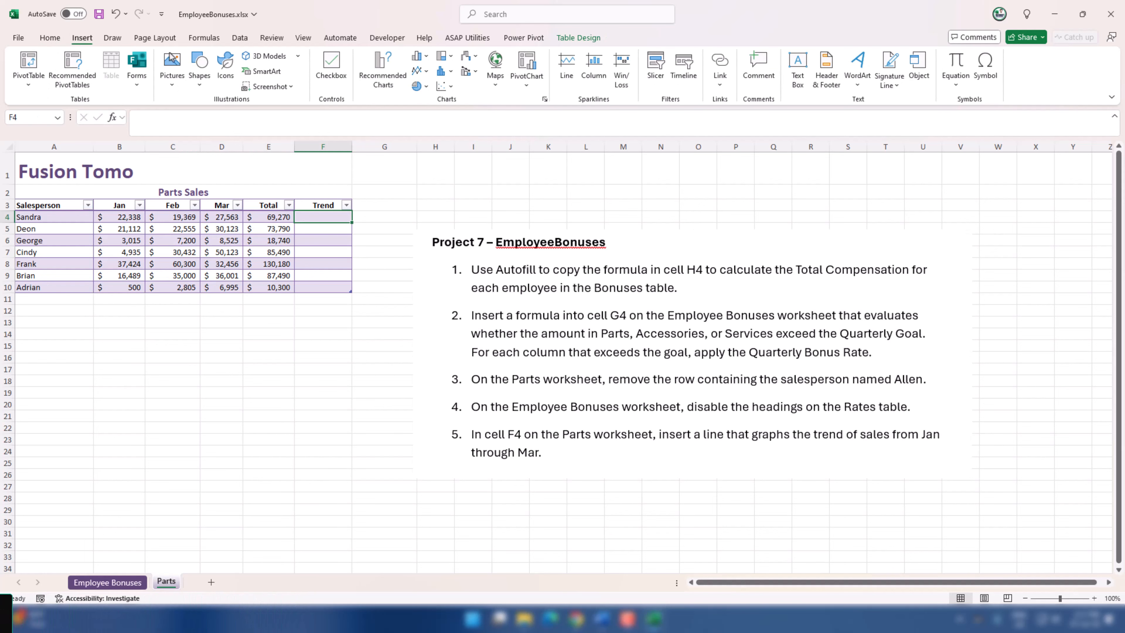
pyautogui.click(563, 71)
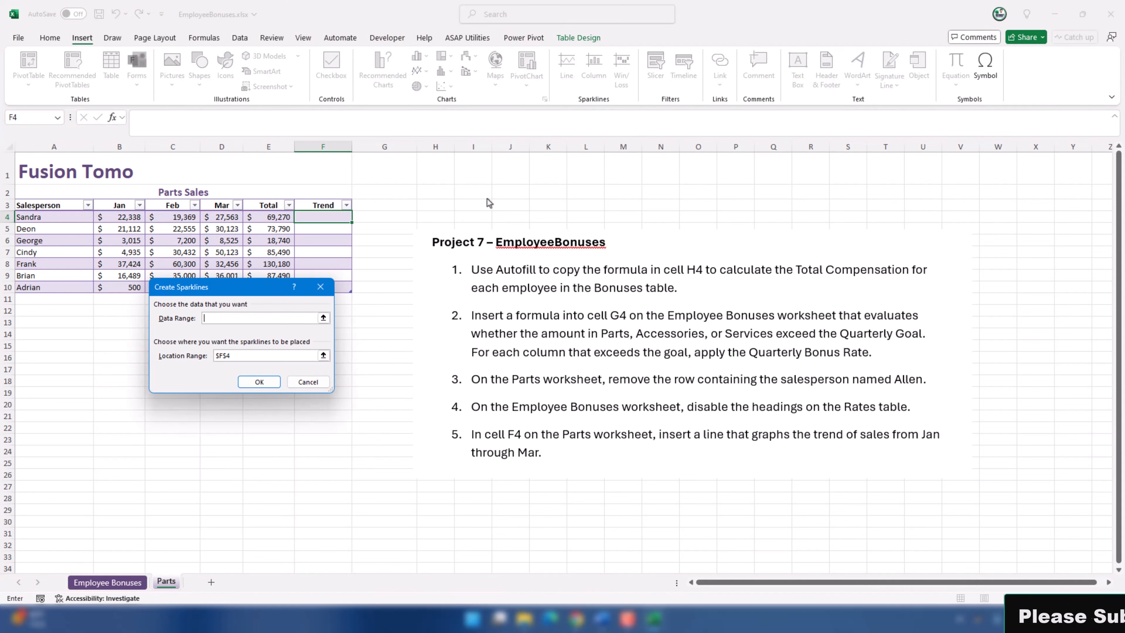
pyautogui.moveTo(231, 294); pyautogui.dragTo(199, 336)
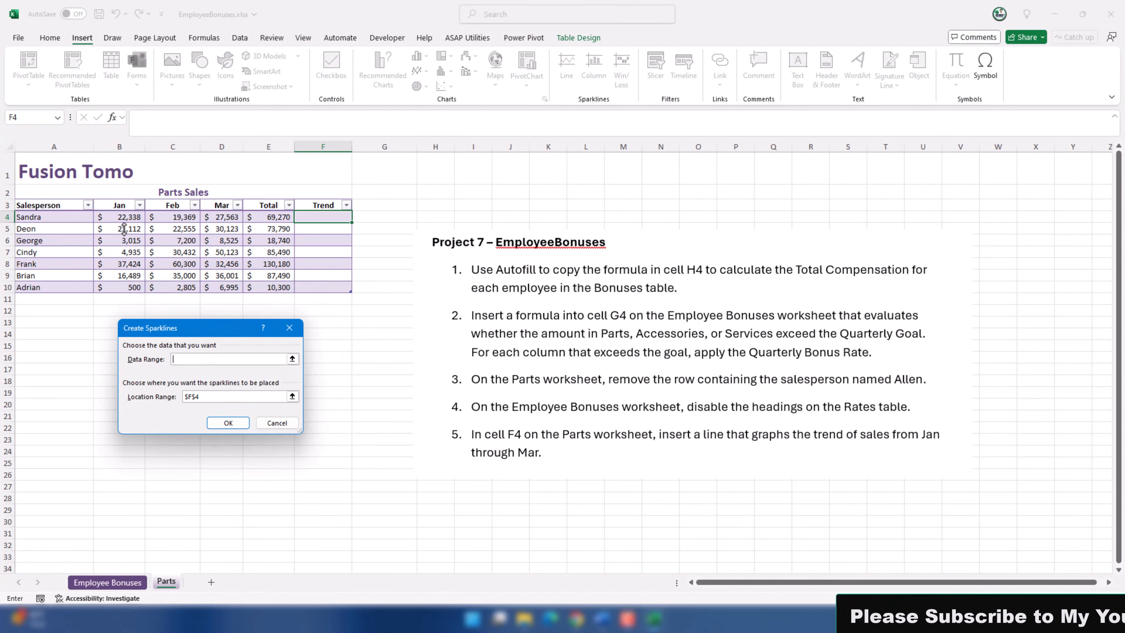
pyautogui.moveTo(119, 217); pyautogui.dragTo(234, 217)
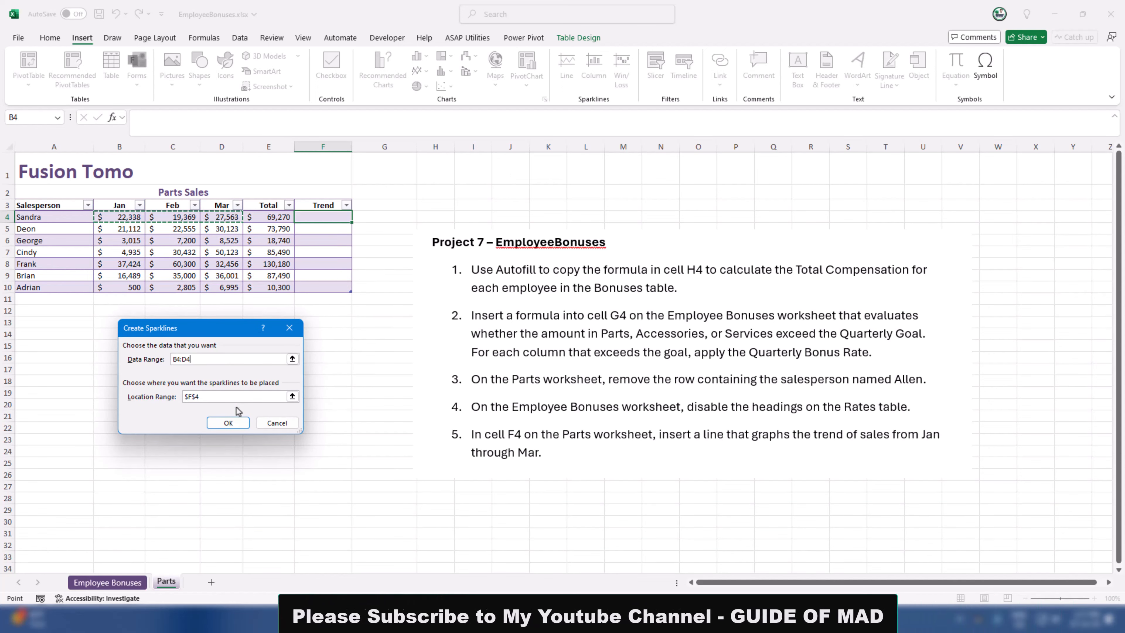
pyautogui.click(228, 423)
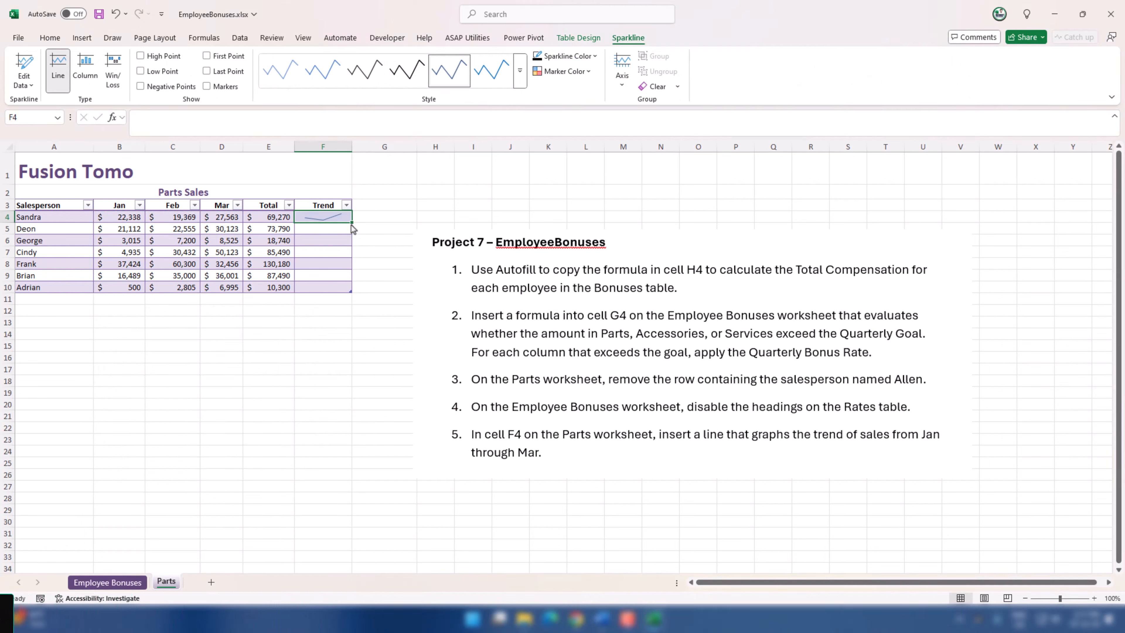
pyautogui.moveTo(353, 294); pyautogui.dragTo(352, 291)
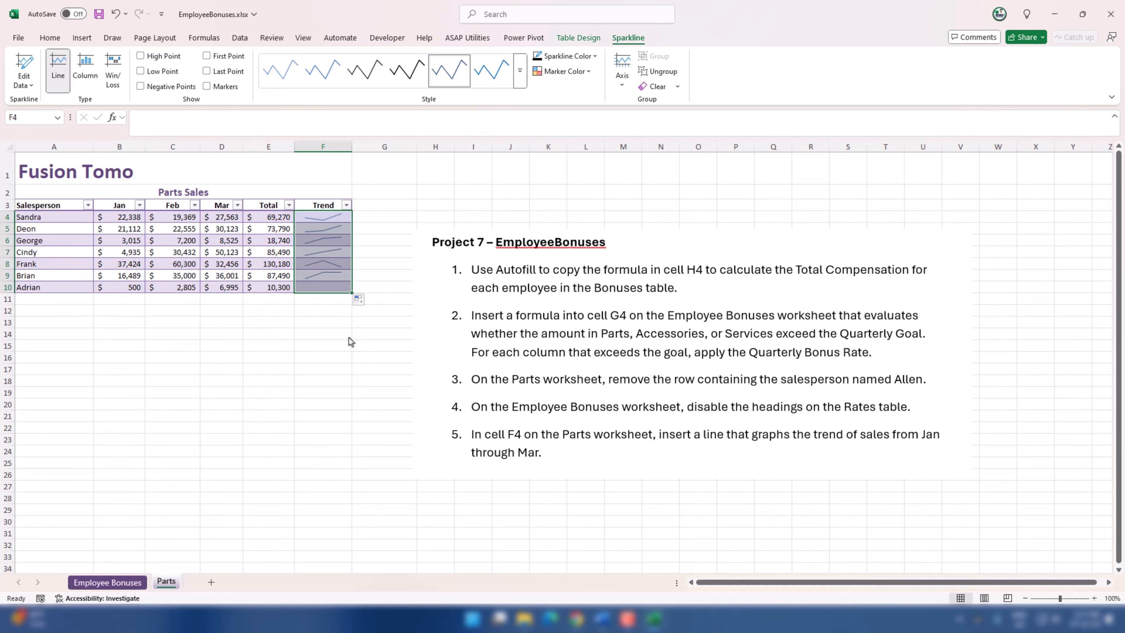
pyautogui.click(326, 375)
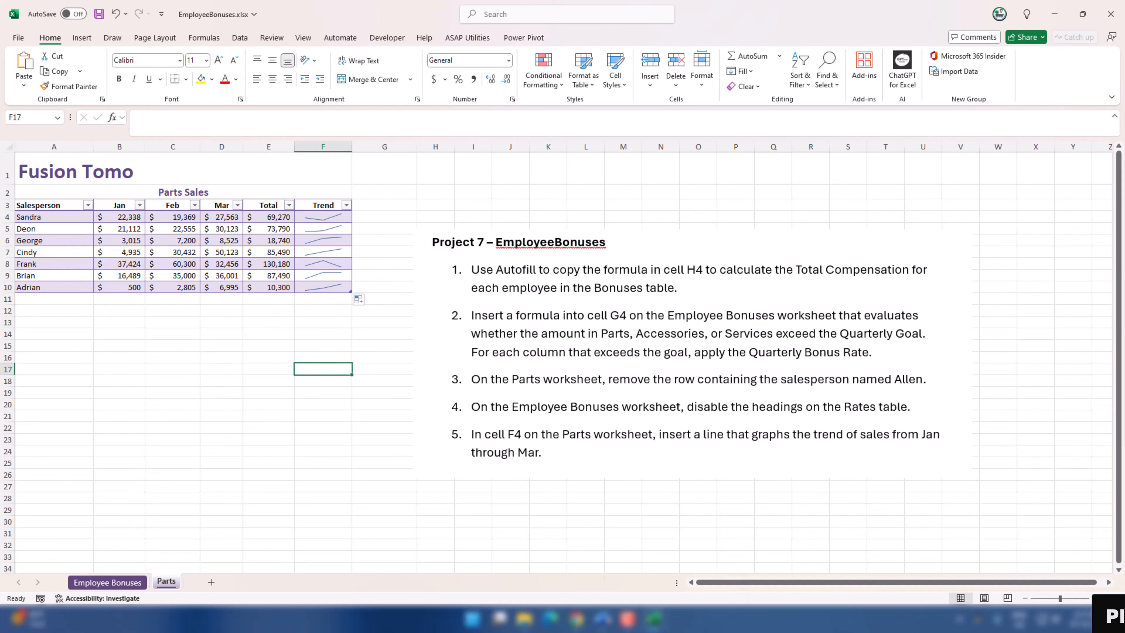
# Step: Switch to the Word document with the project instructions and look over the Project 7 EmployeeBonuses tasks
pyautogui.moveTo(602, 620)
pyautogui.click(640, 576)
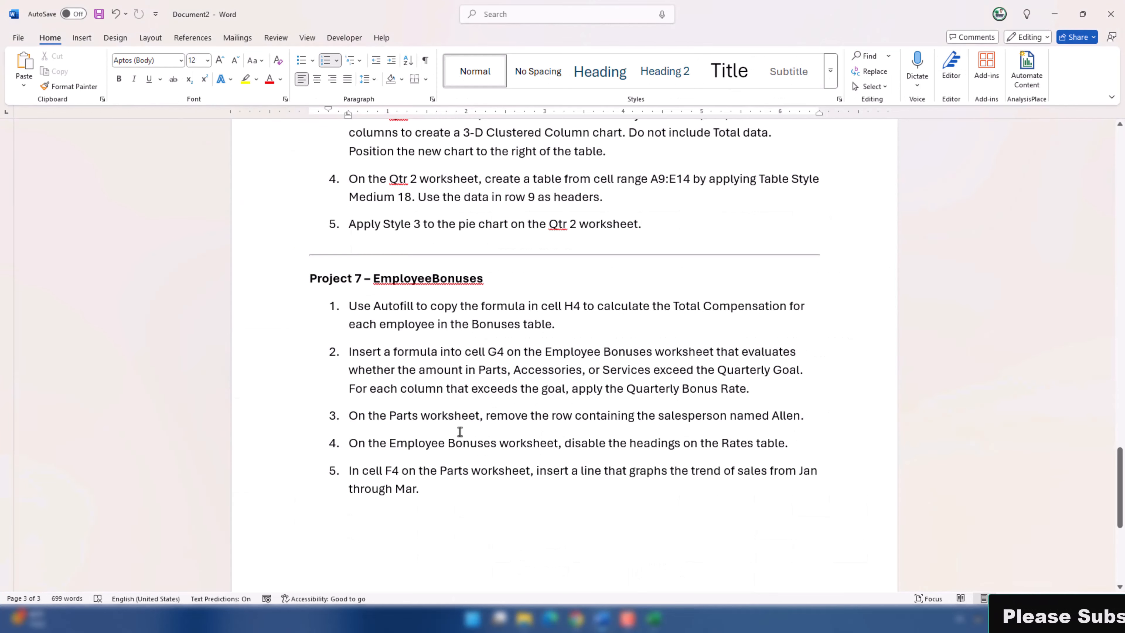
pyautogui.scroll(-2, 460, 431)
pyautogui.scroll(6, 460, 431)
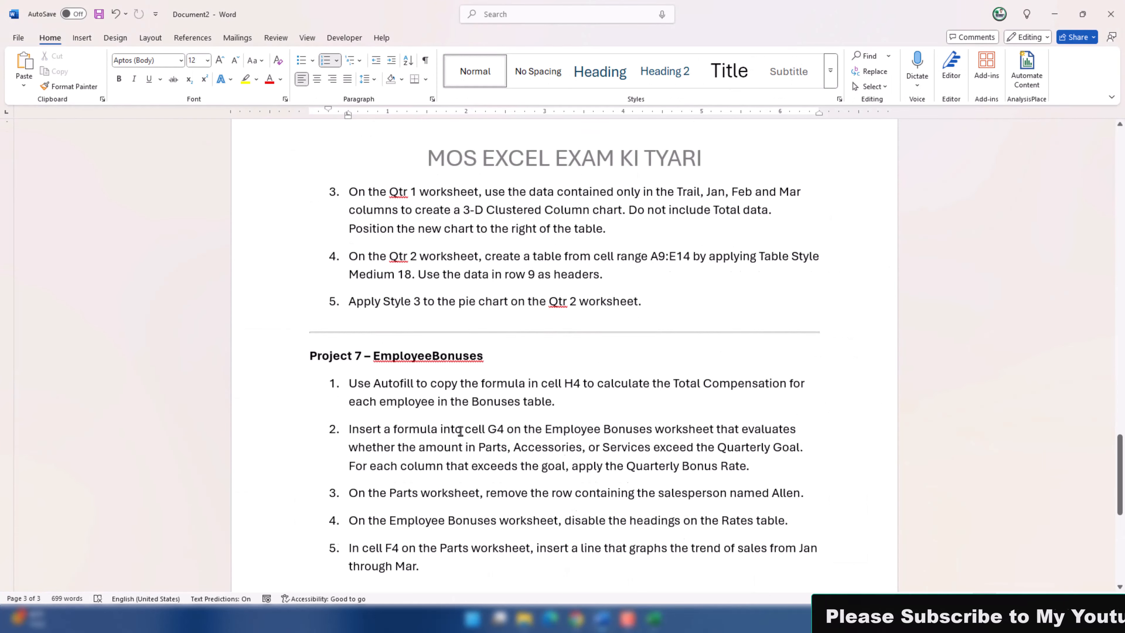